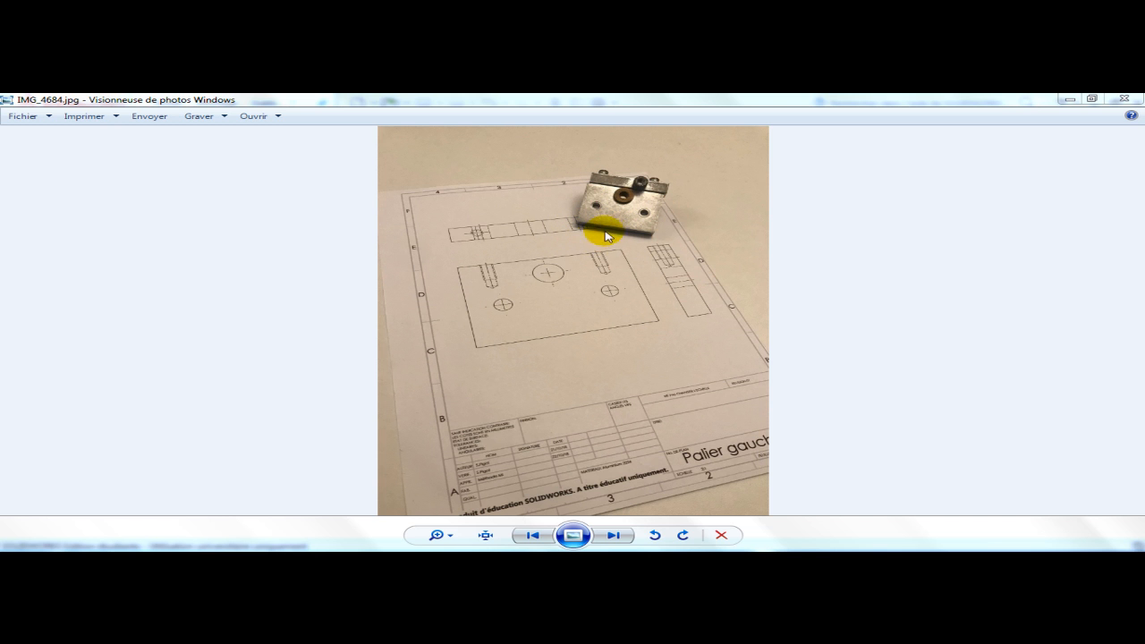
- Switch from the reference photo of the bearing plate to SOLIDWORKS and create a new part (Pièce) document
{"action": "scroll", "coordinate": [608, 243], "scroll_direction": "up", "scroll_amount": 3}
{"action": "left_click_drag", "start_coordinate": [611, 296], "coordinate": [598, 339]}
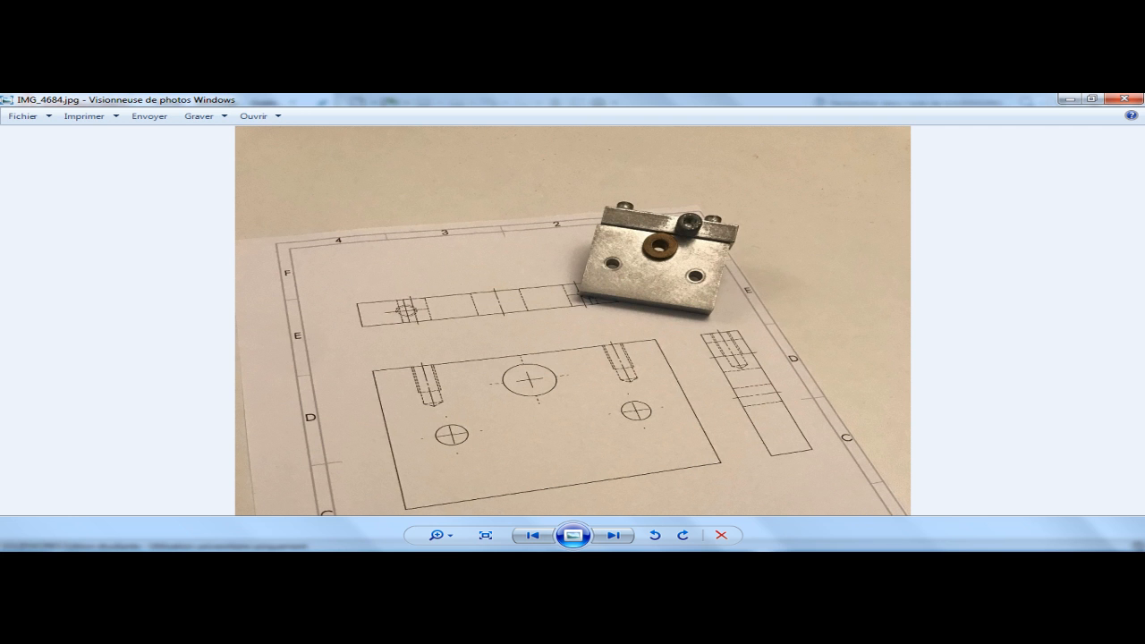
{"action": "key", "text": "alt+Tab"}
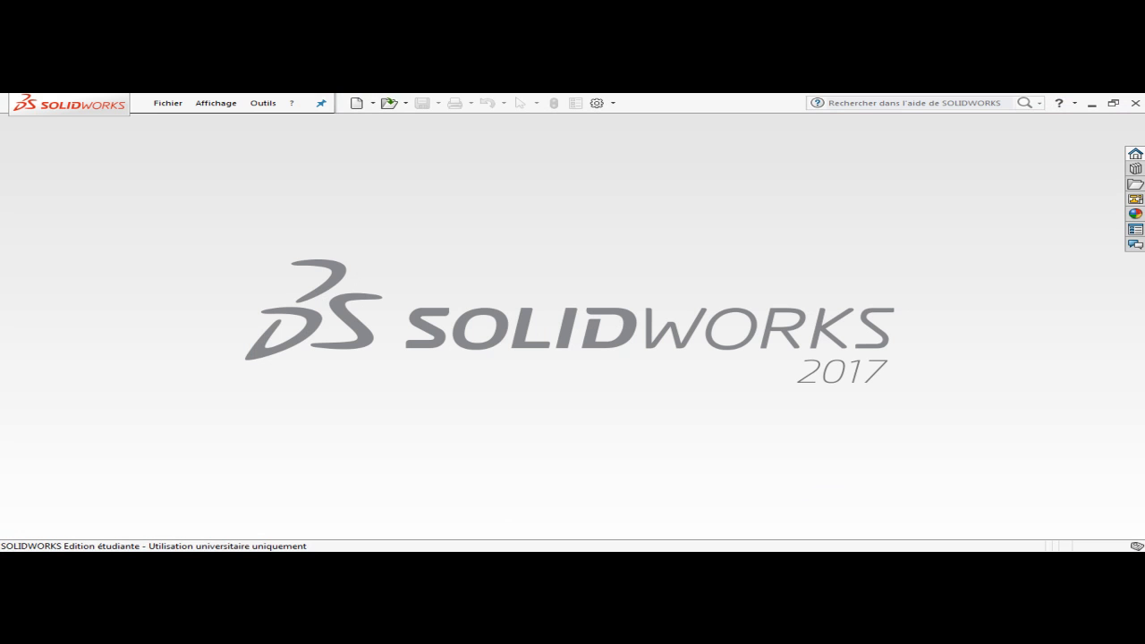
{"action": "left_click", "coordinate": [167, 104]}
{"action": "left_click", "coordinate": [184, 125]}
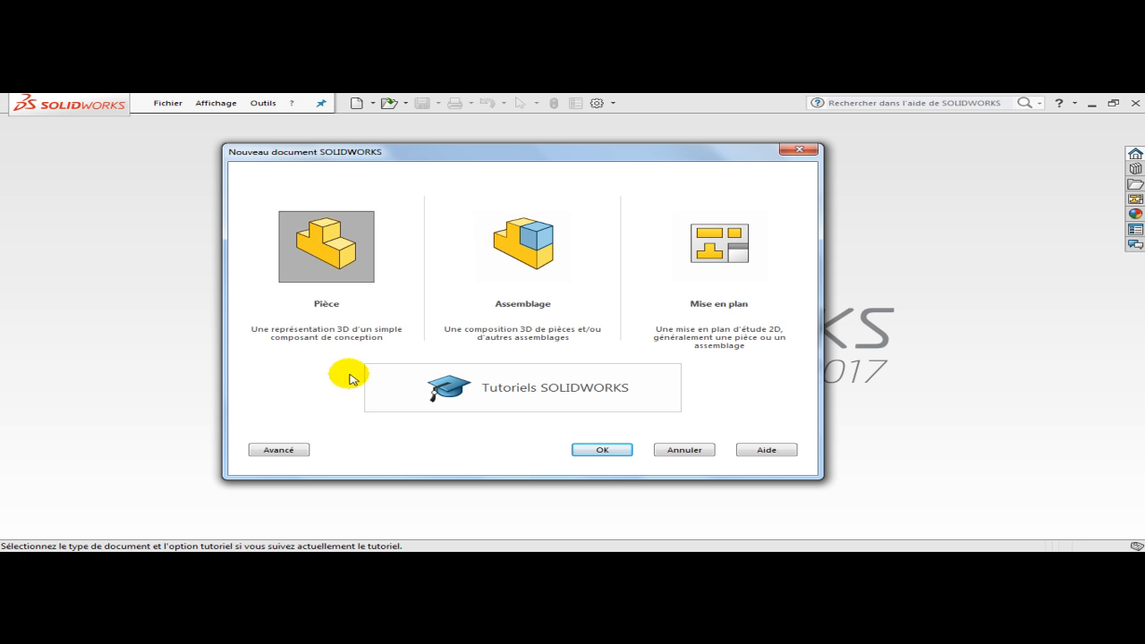
{"action": "left_click", "coordinate": [605, 449]}
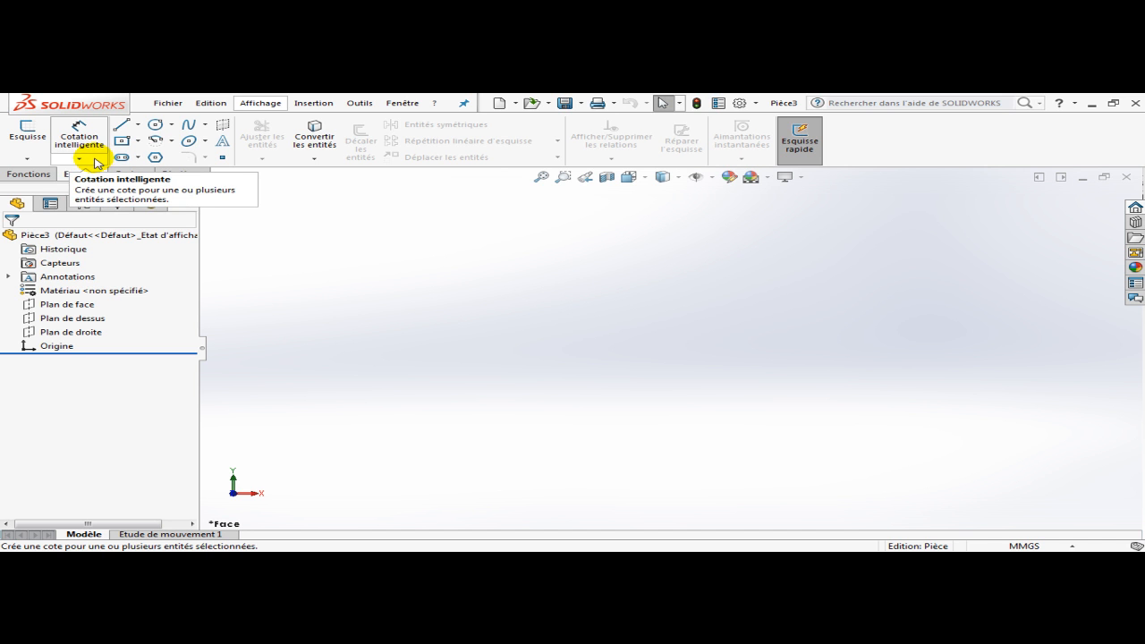
- Undock the CommandManager, and restore the workspace layout to its default (Par défaut)
{"action": "left_click", "coordinate": [26, 175]}
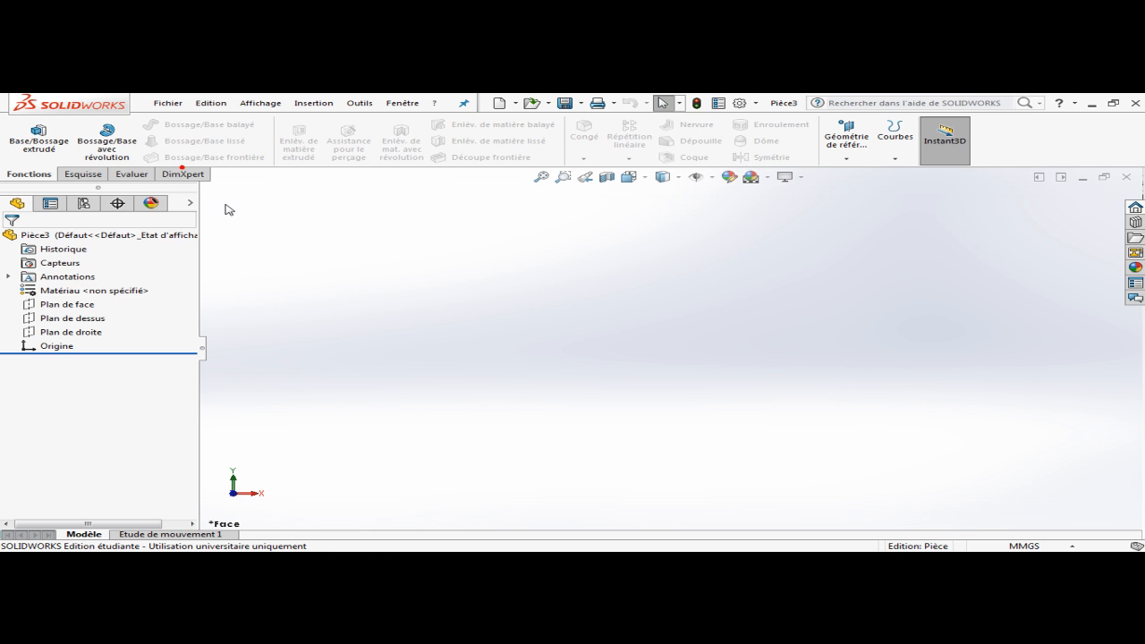
{"action": "double_click", "coordinate": [184, 174]}
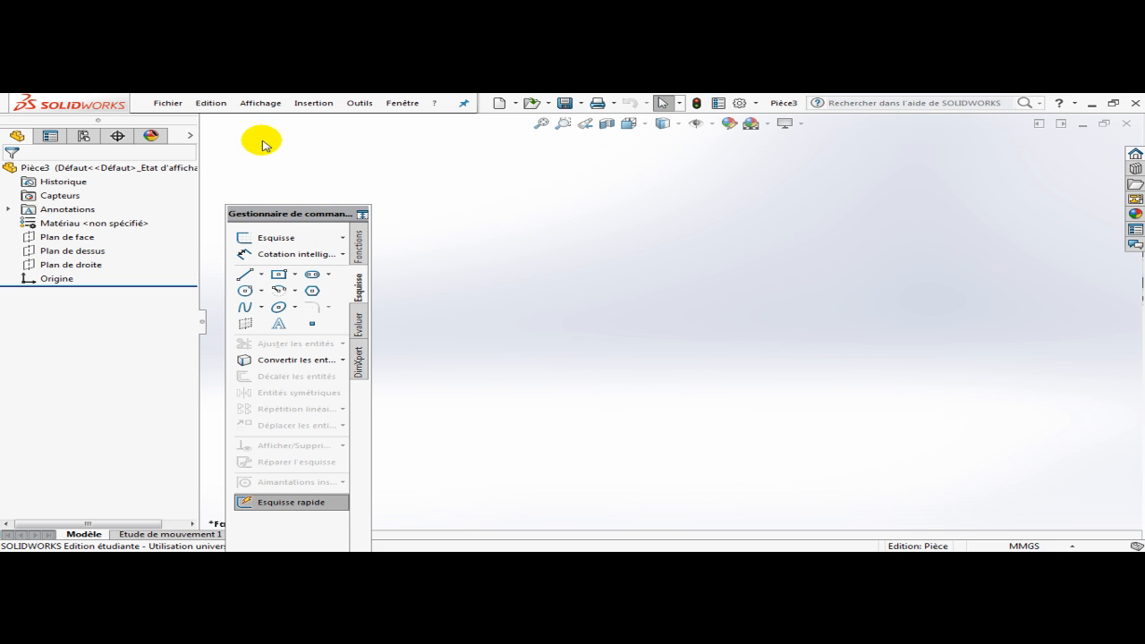
{"action": "left_click", "coordinate": [256, 104]}
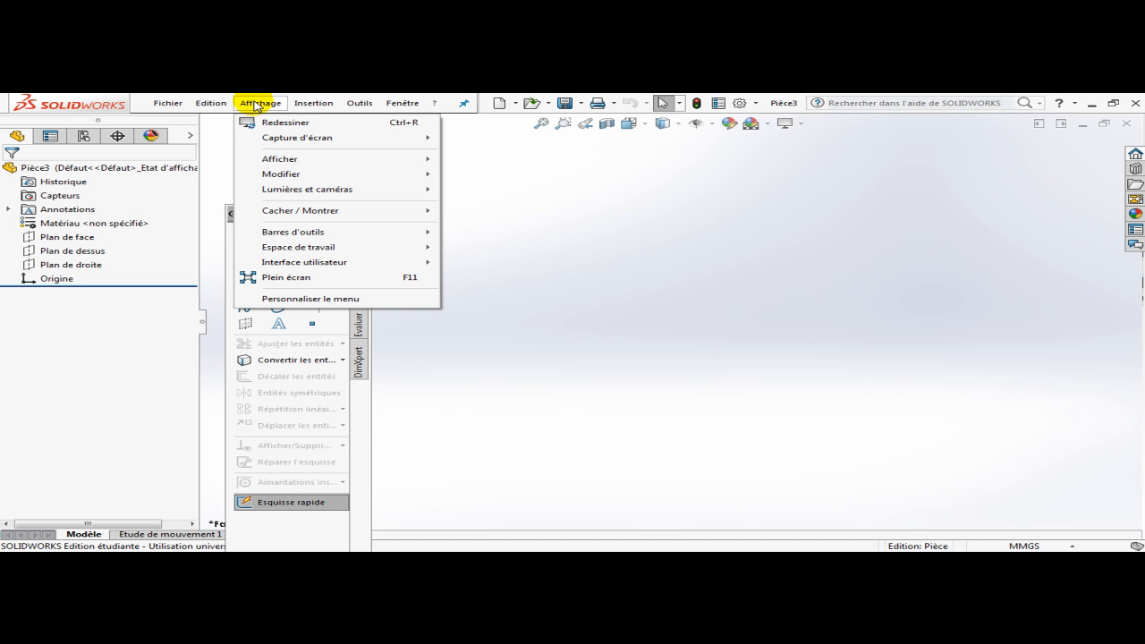
{"action": "mouse_move", "coordinate": [327, 249]}
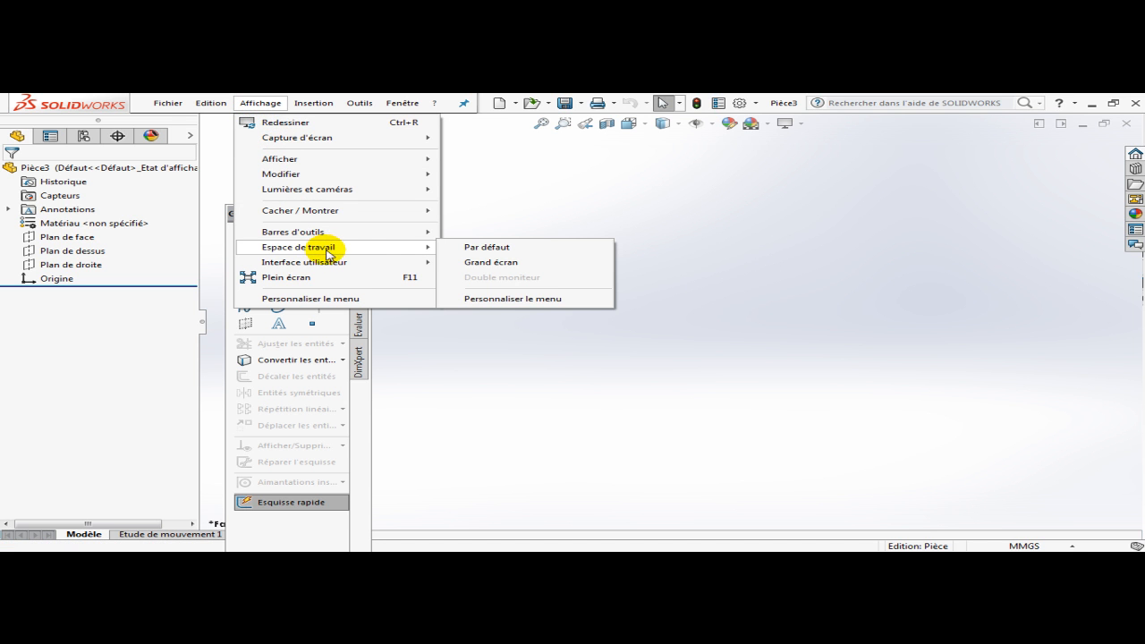
{"action": "left_click", "coordinate": [483, 250]}
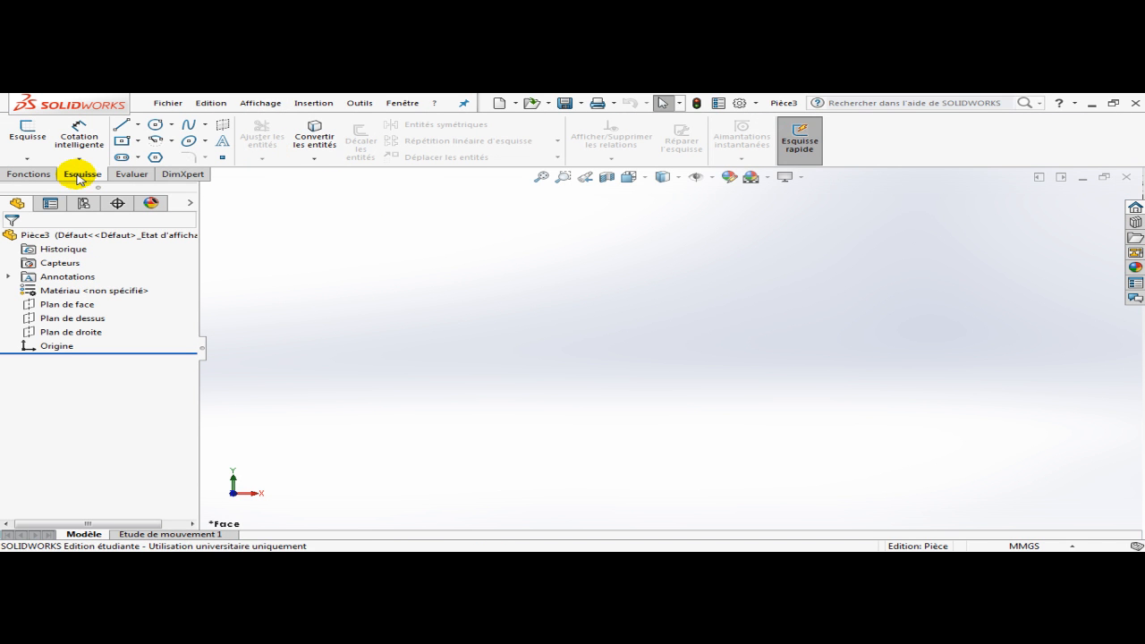
- On the front plane (Plan de face), sketch a center rectangle about 99 by 78 mm centered on the origin
{"action": "left_click", "coordinate": [27, 136]}
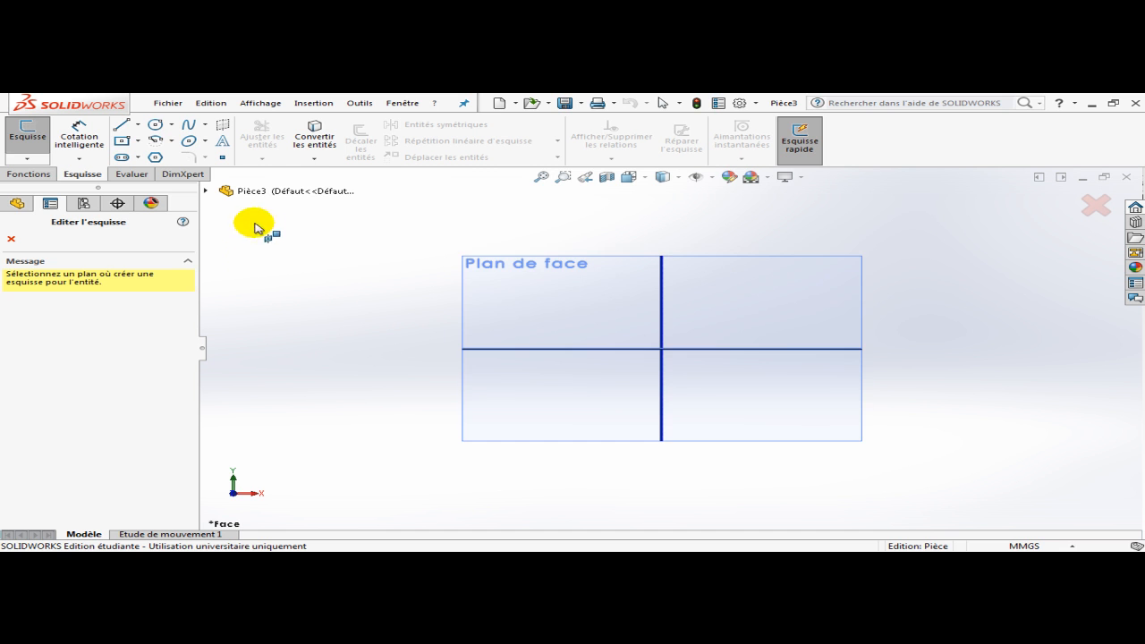
{"action": "left_click", "coordinate": [207, 191]}
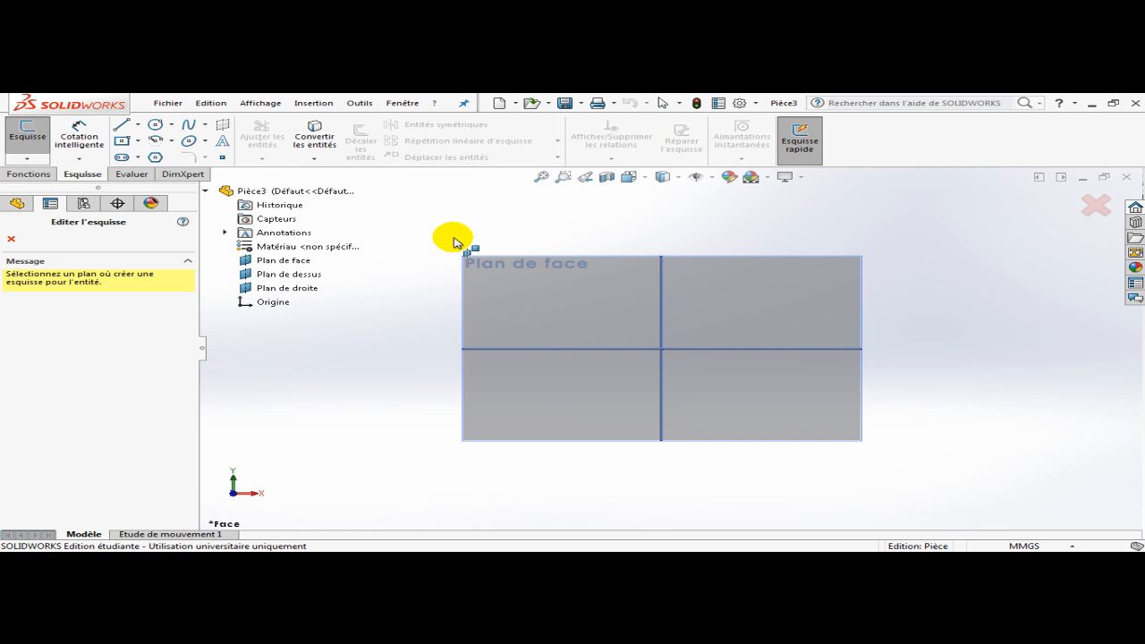
{"action": "left_click", "coordinate": [286, 262]}
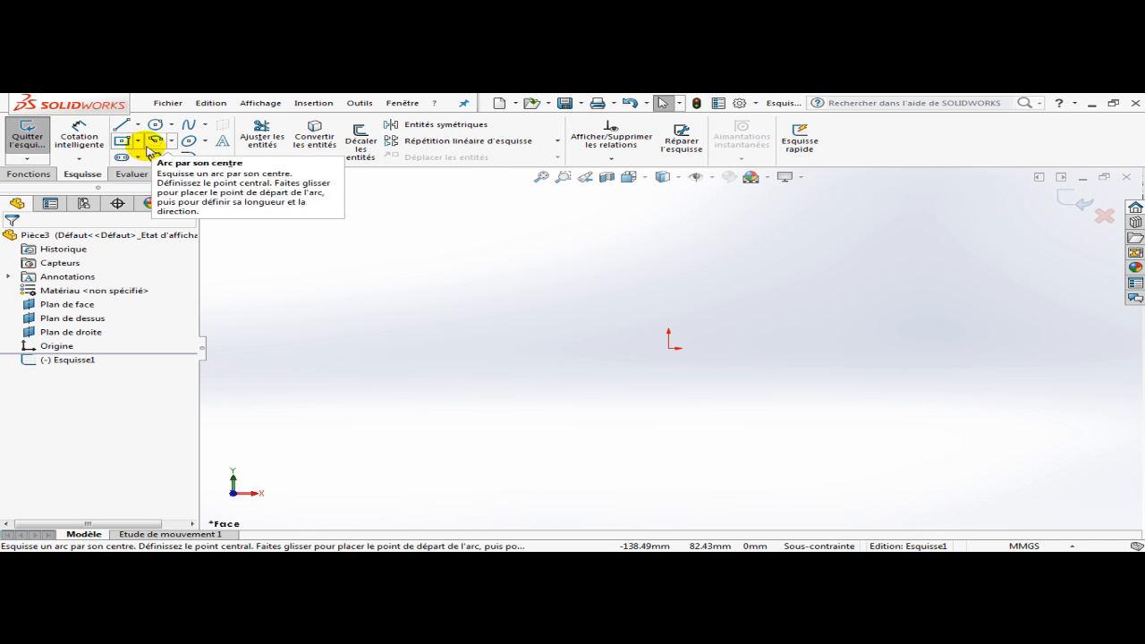
{"action": "left_click", "coordinate": [137, 143]}
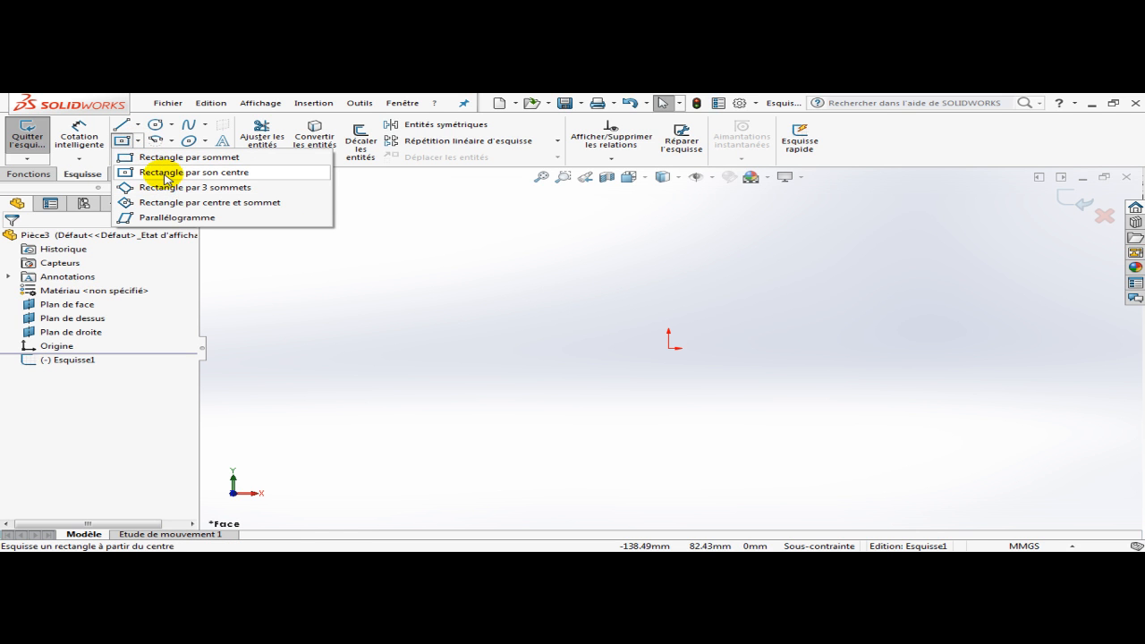
{"action": "left_click", "coordinate": [165, 173]}
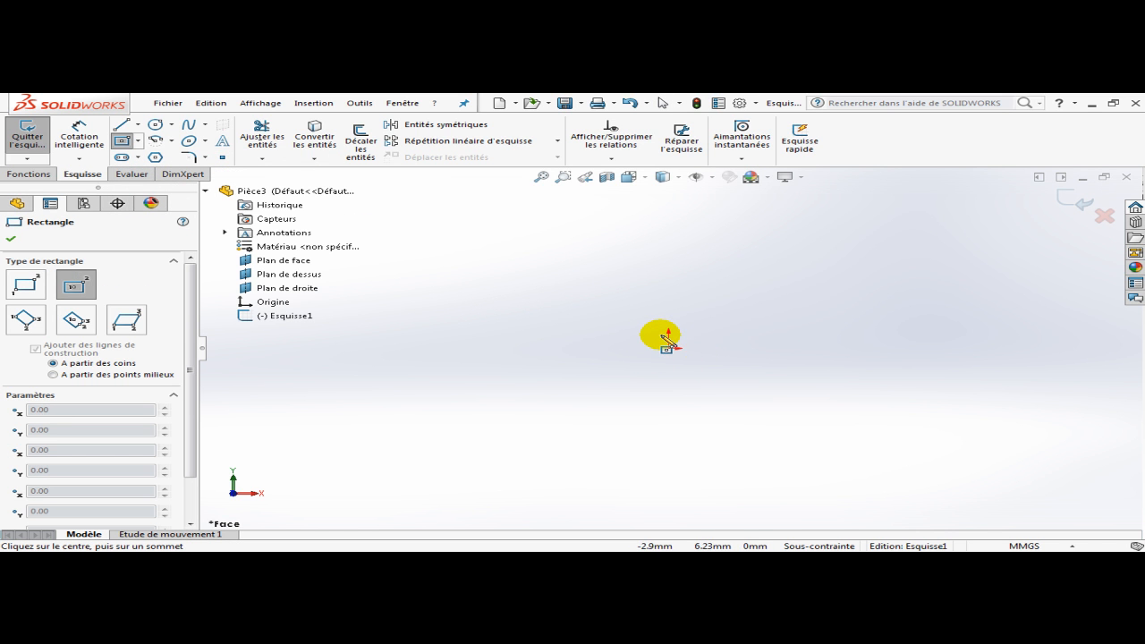
{"action": "left_click", "coordinate": [667, 345]}
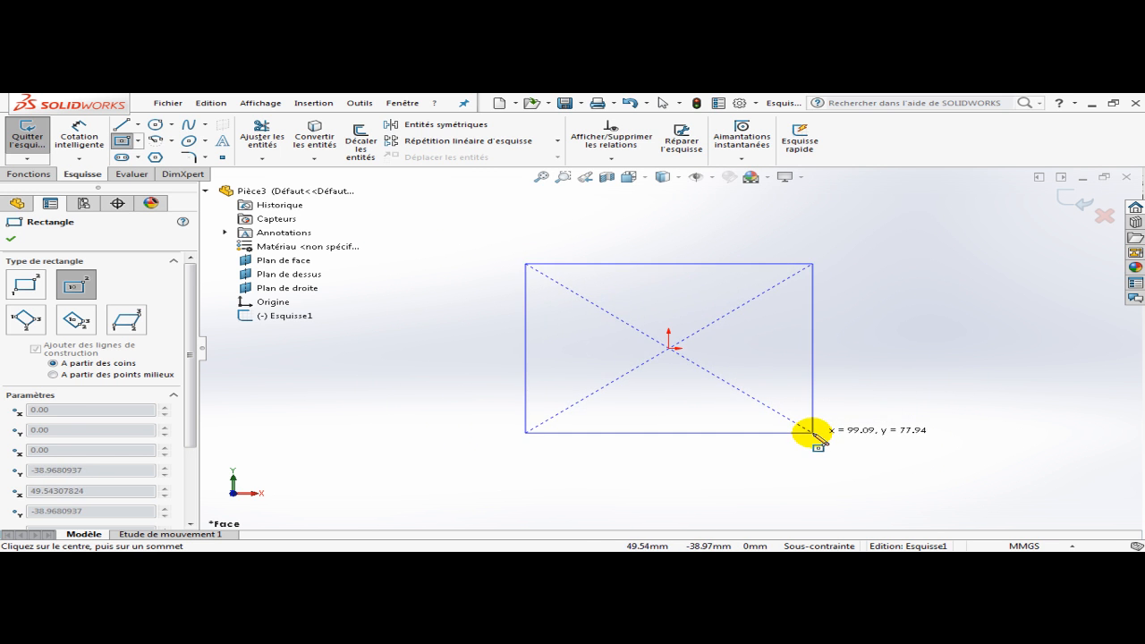
{"action": "left_click", "coordinate": [812, 432]}
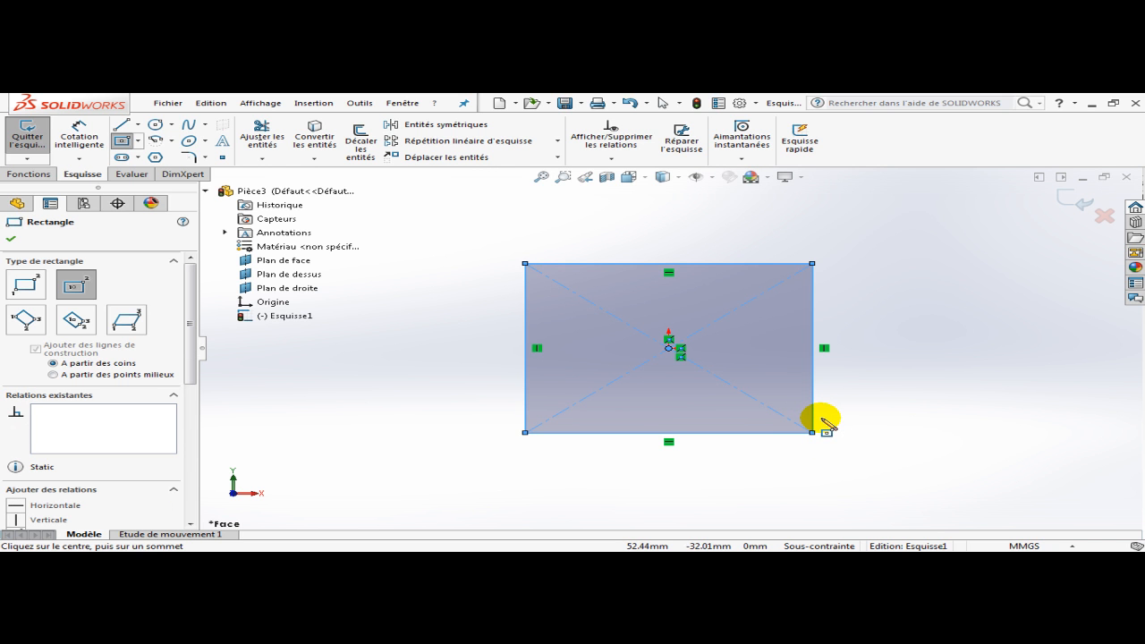
{"action": "left_click", "coordinate": [11, 241]}
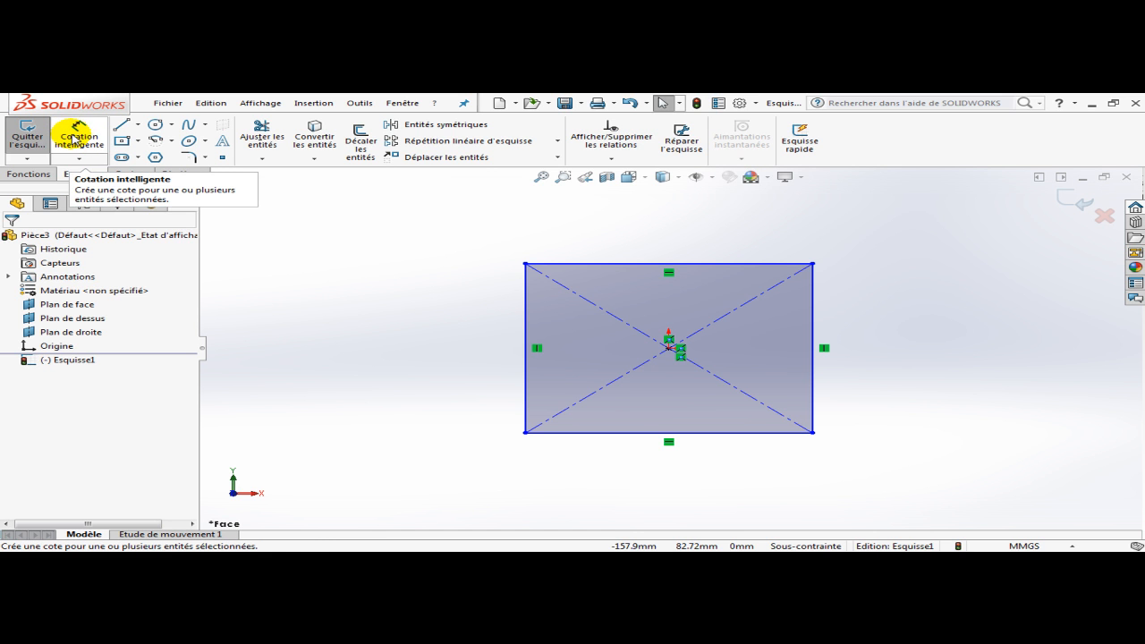
- Dimension the rectangle with a width of 57 mm and a height of 38 mm
{"action": "left_click", "coordinate": [77, 137]}
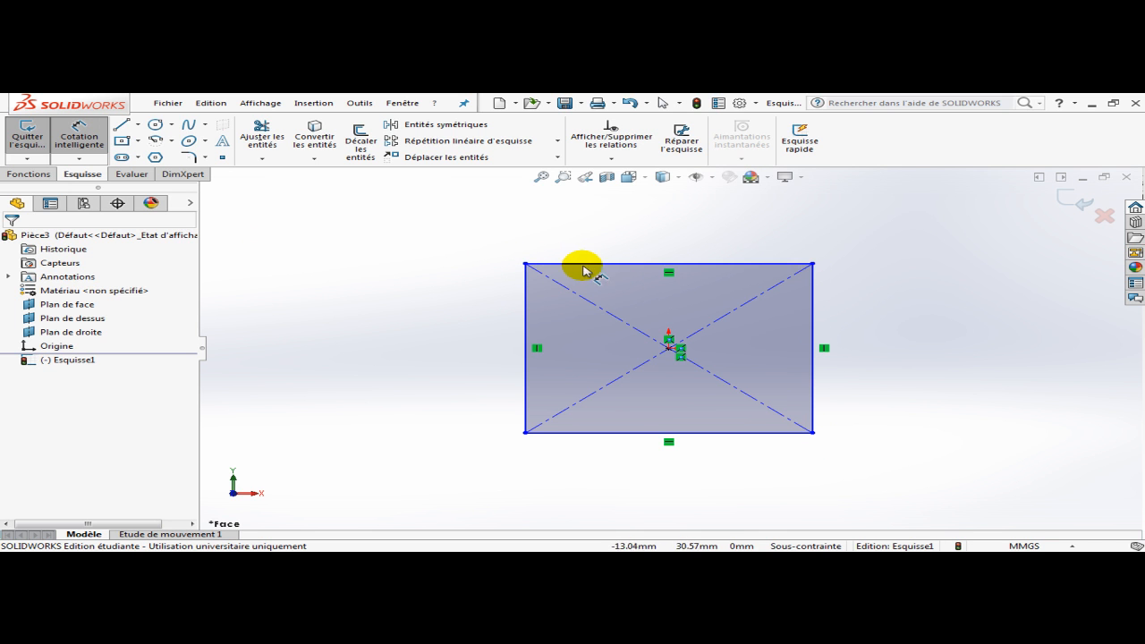
{"action": "left_click", "coordinate": [652, 263]}
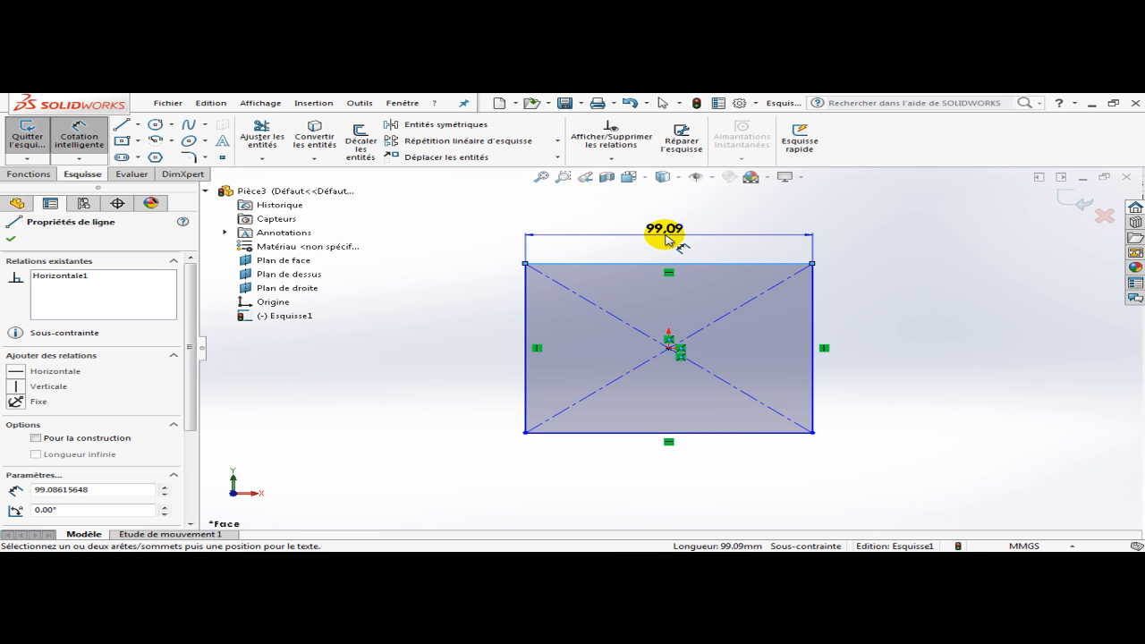
{"action": "left_click", "coordinate": [665, 240]}
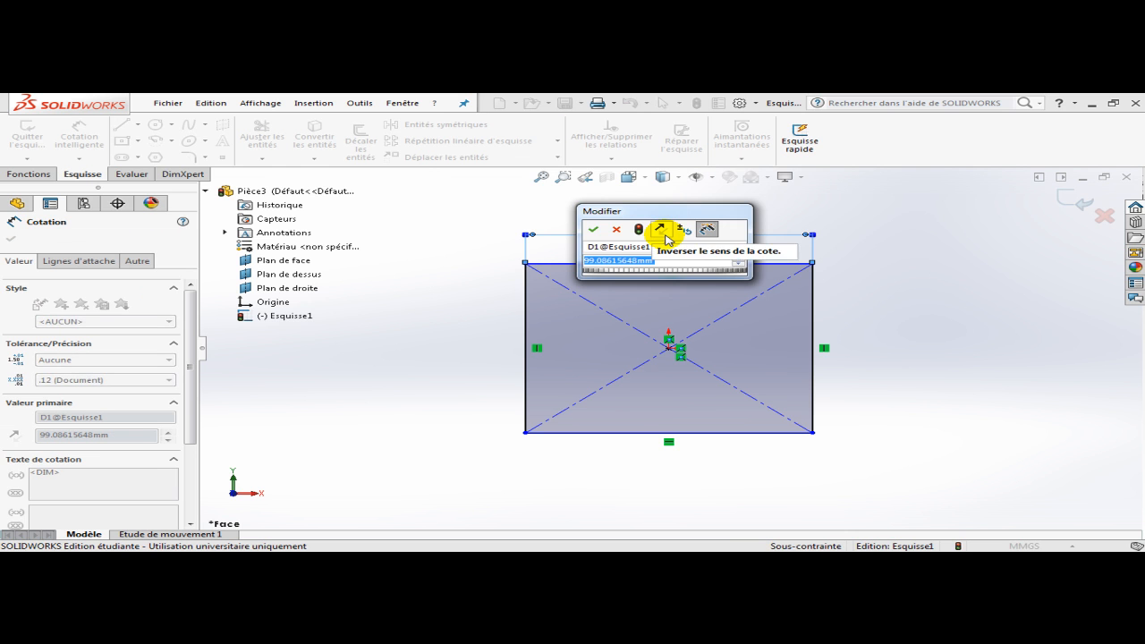
{"action": "type", "text": "57"}
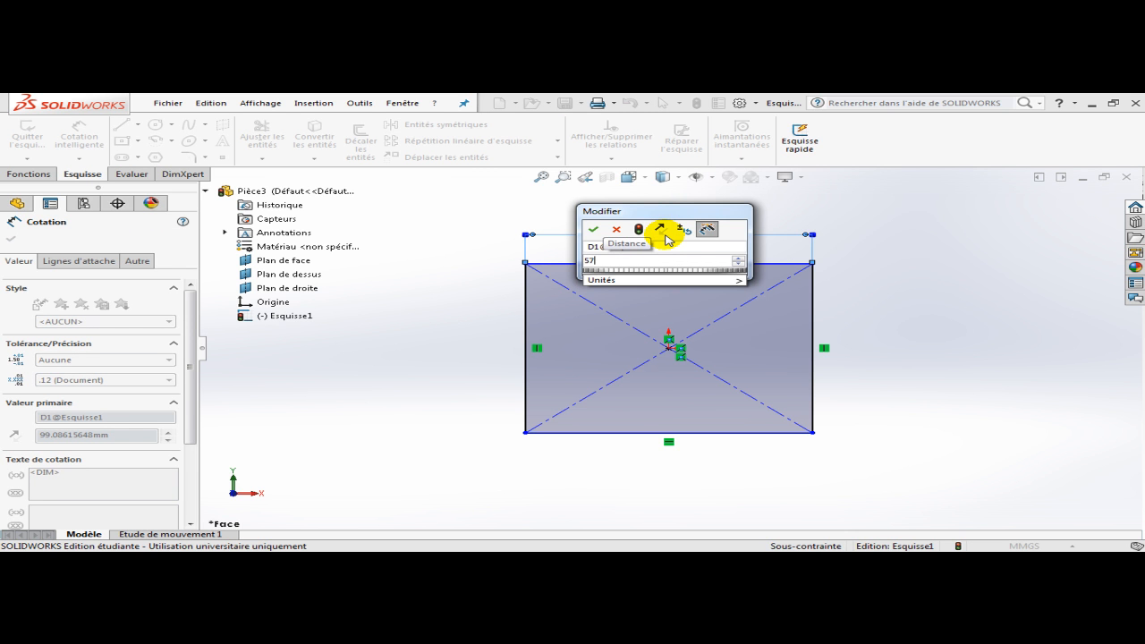
{"action": "key", "text": "Return"}
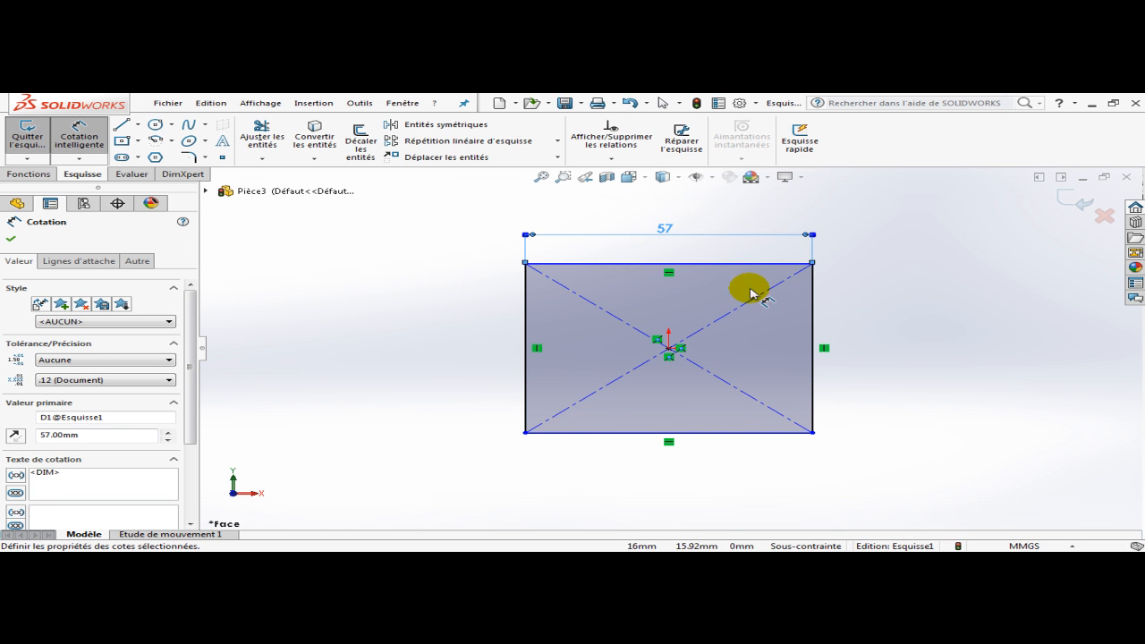
{"action": "left_click", "coordinate": [813, 333]}
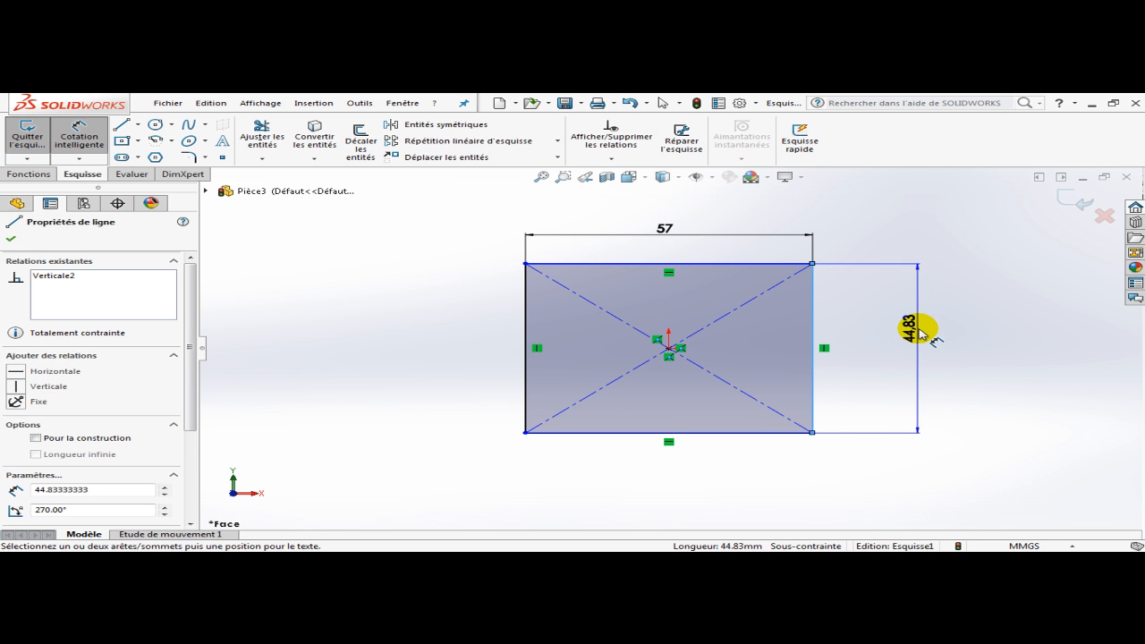
{"action": "left_click", "coordinate": [921, 332]}
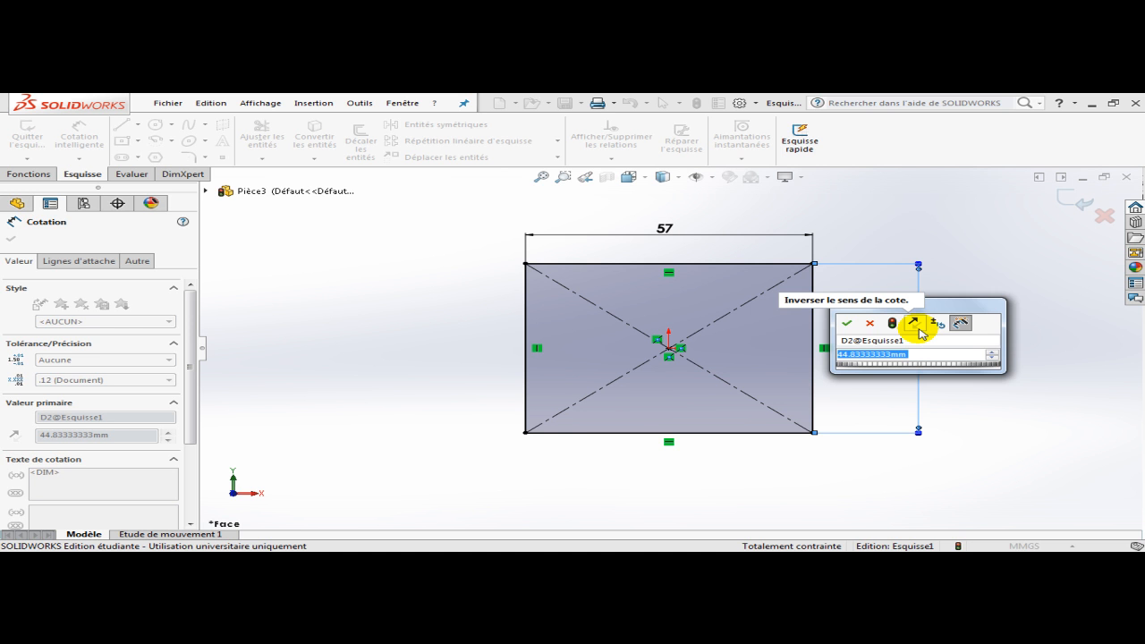
{"action": "type", "text": "38"}
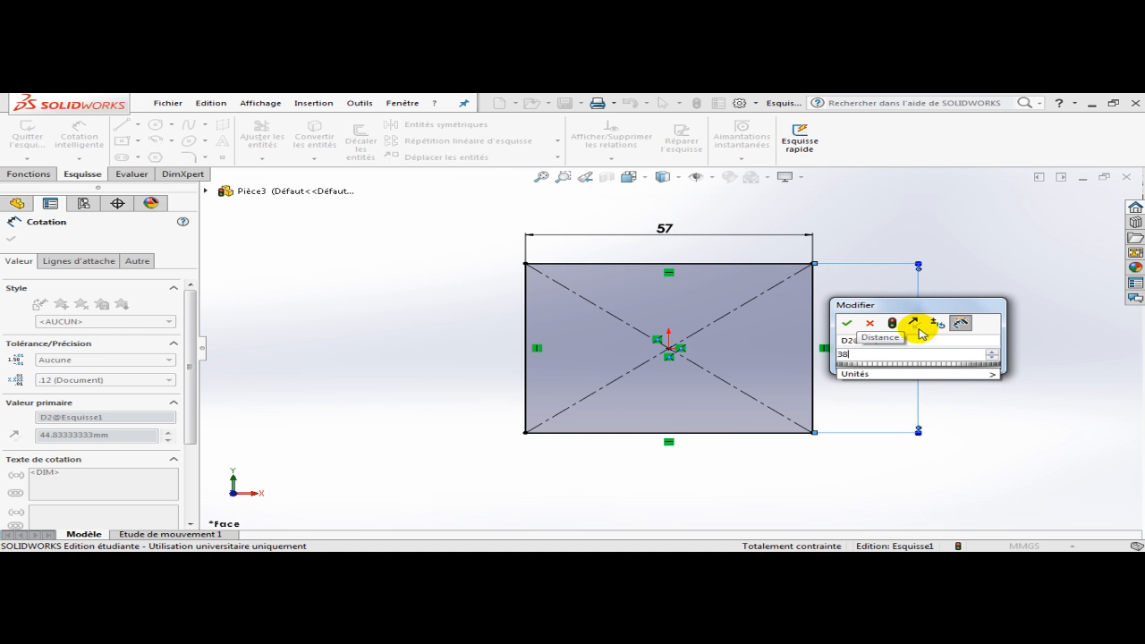
{"action": "key", "text": "Return"}
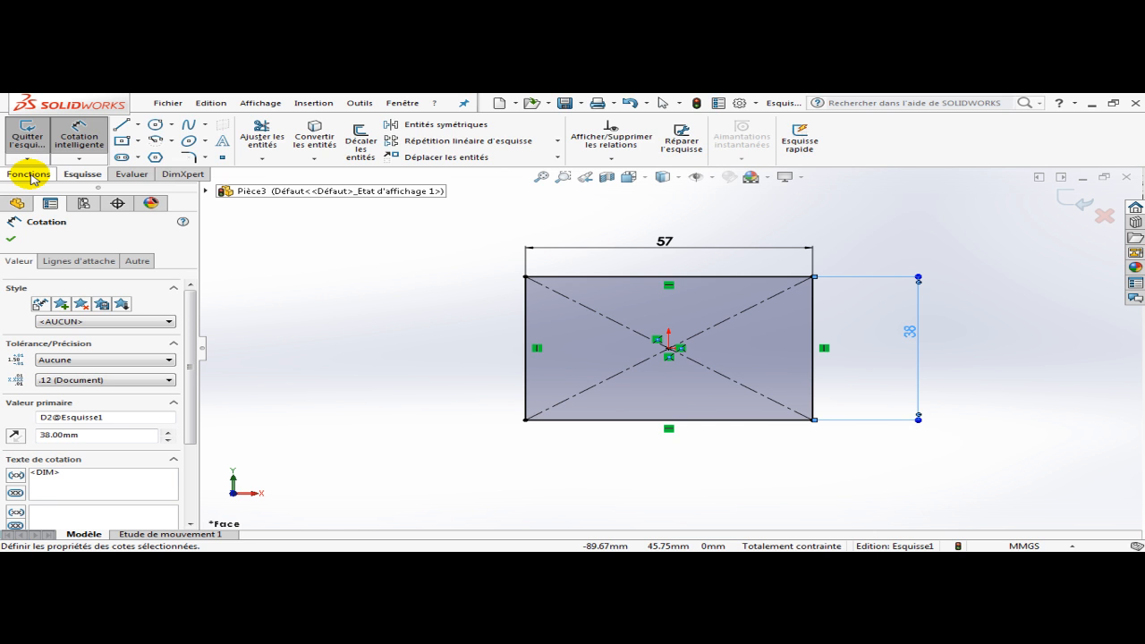
- Extrude the rectangle as a blind (Borgne) boss from the sketch plane to a depth of 9 mm
{"action": "left_click", "coordinate": [30, 175]}
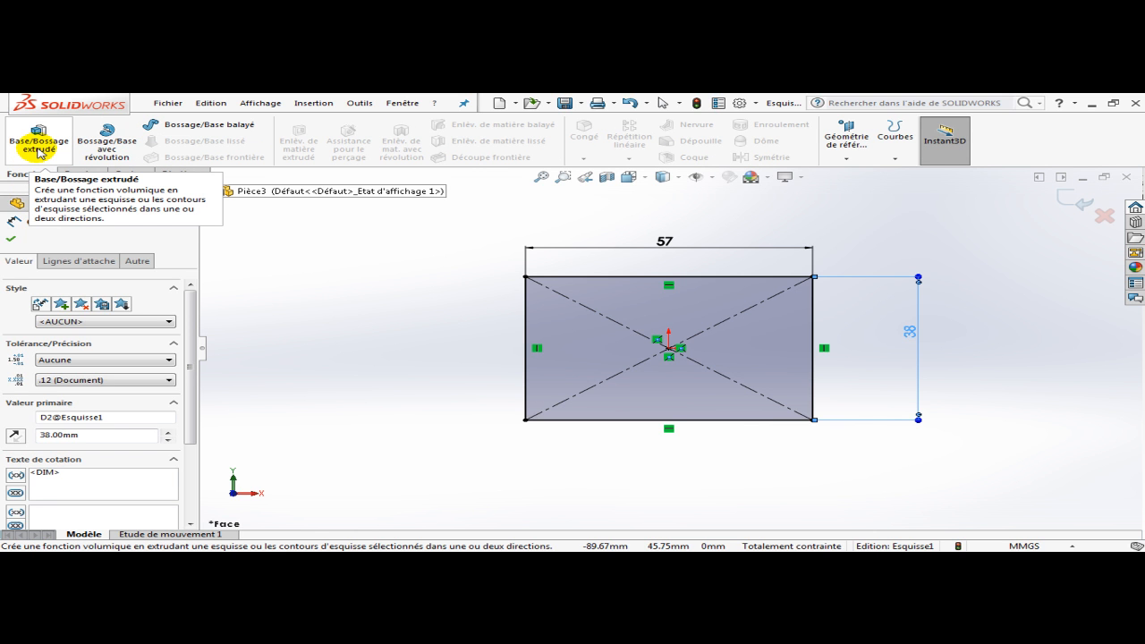
{"action": "left_click", "coordinate": [38, 141]}
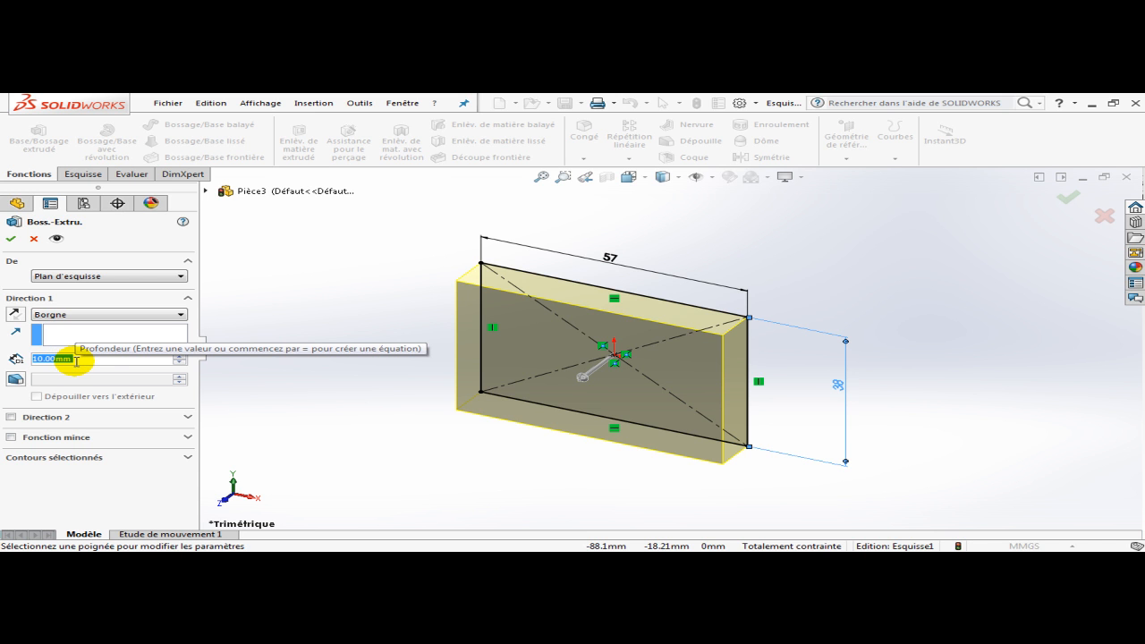
{"action": "type", "text": "9"}
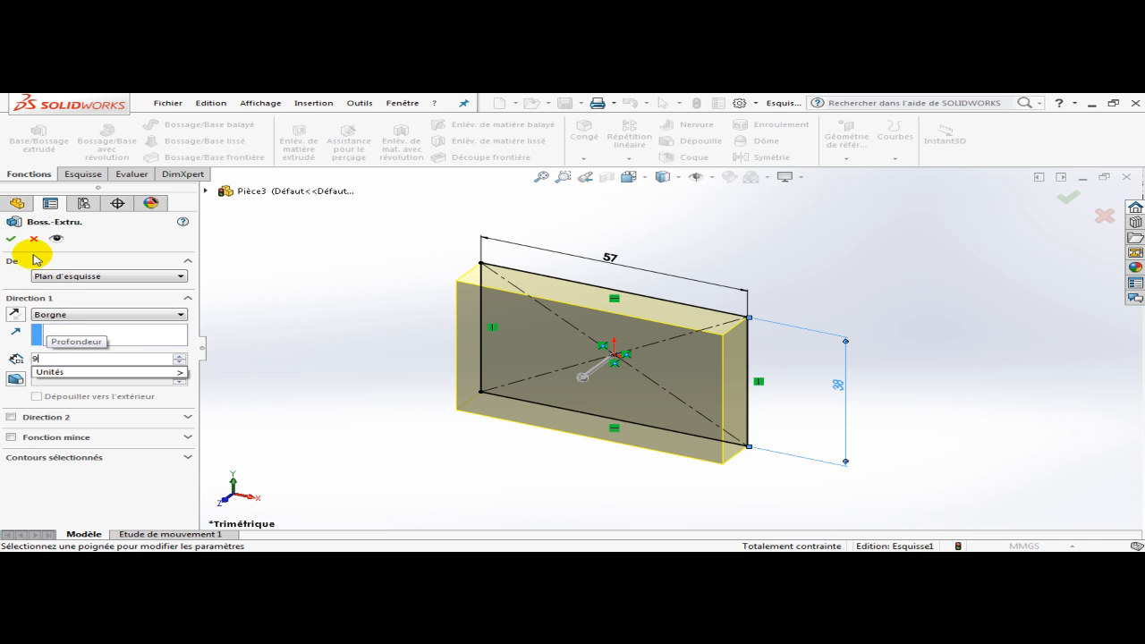
{"action": "left_click", "coordinate": [11, 240]}
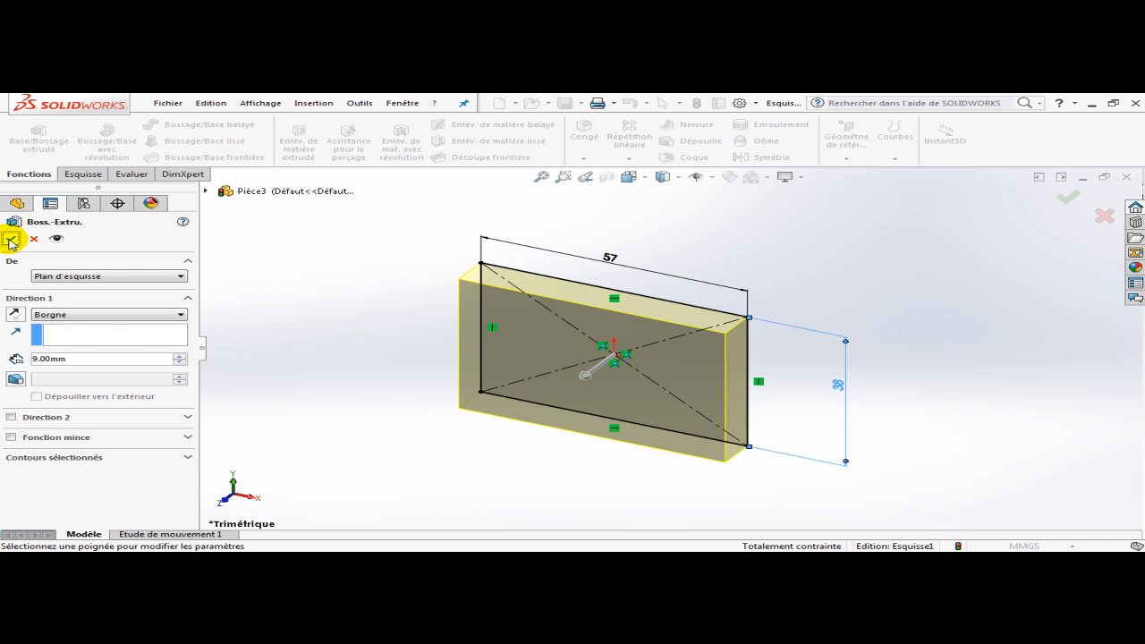
{"action": "left_click", "coordinate": [10, 240]}
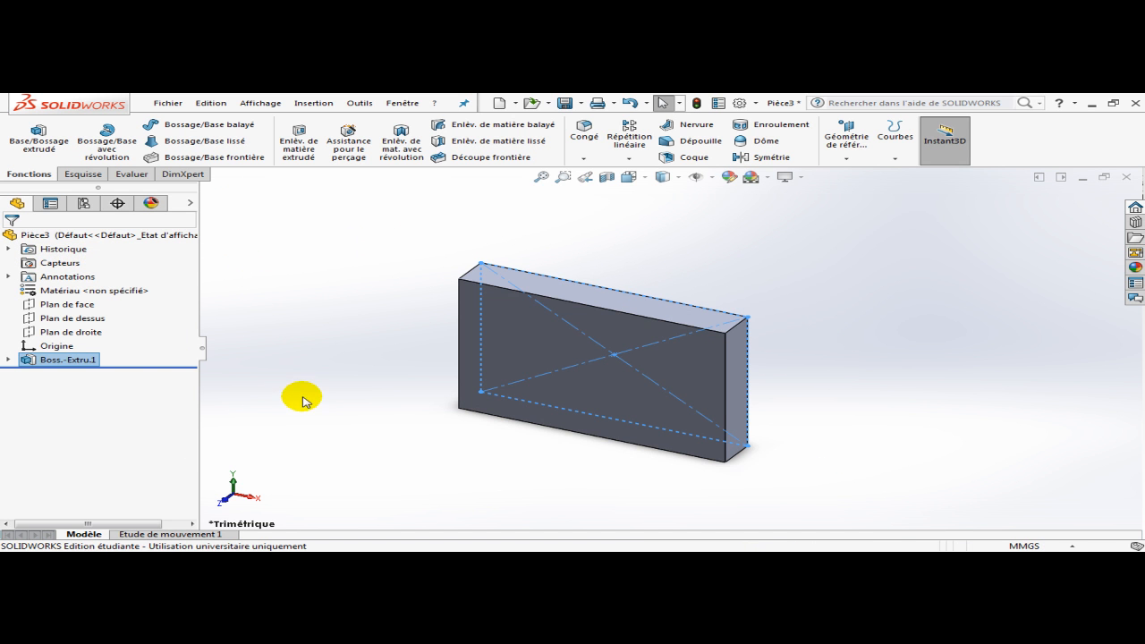
{"action": "left_click", "coordinate": [324, 356]}
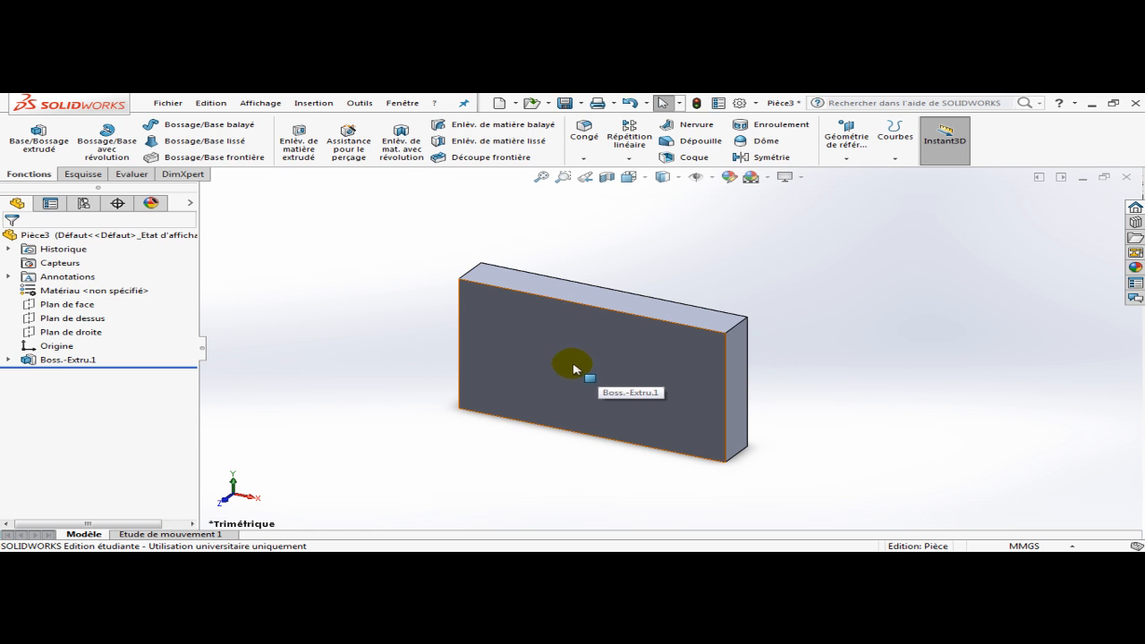
{"action": "middle_click_drag", "start_coordinate": [586, 367], "coordinate": [586, 367]}
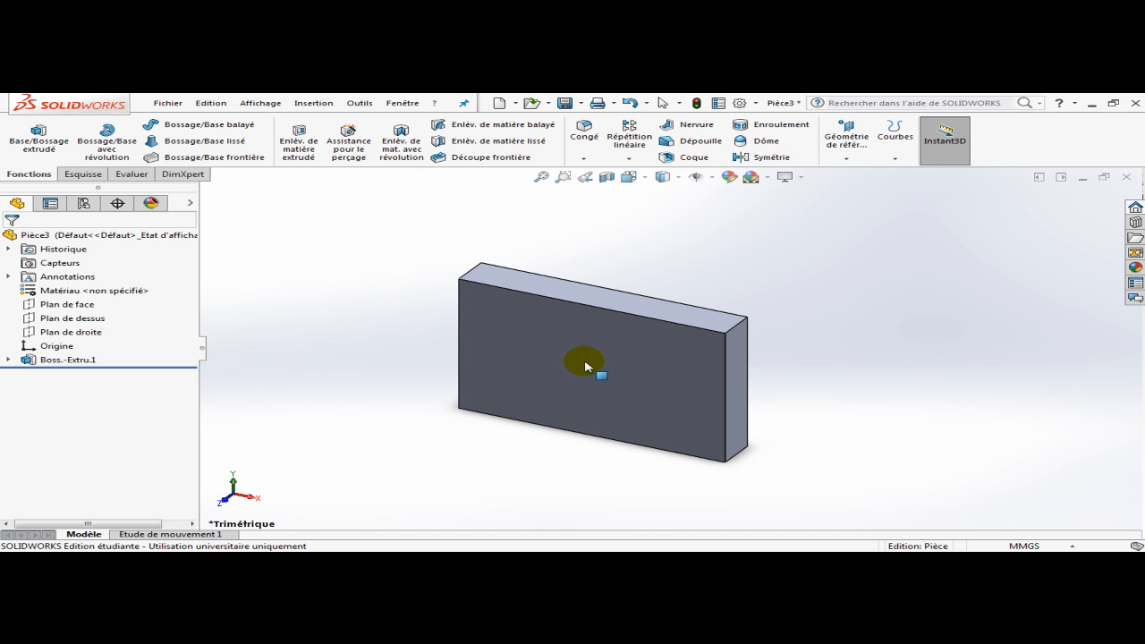
{"action": "middle_click_drag", "start_coordinate": [586, 366], "coordinate": [498, 384]}
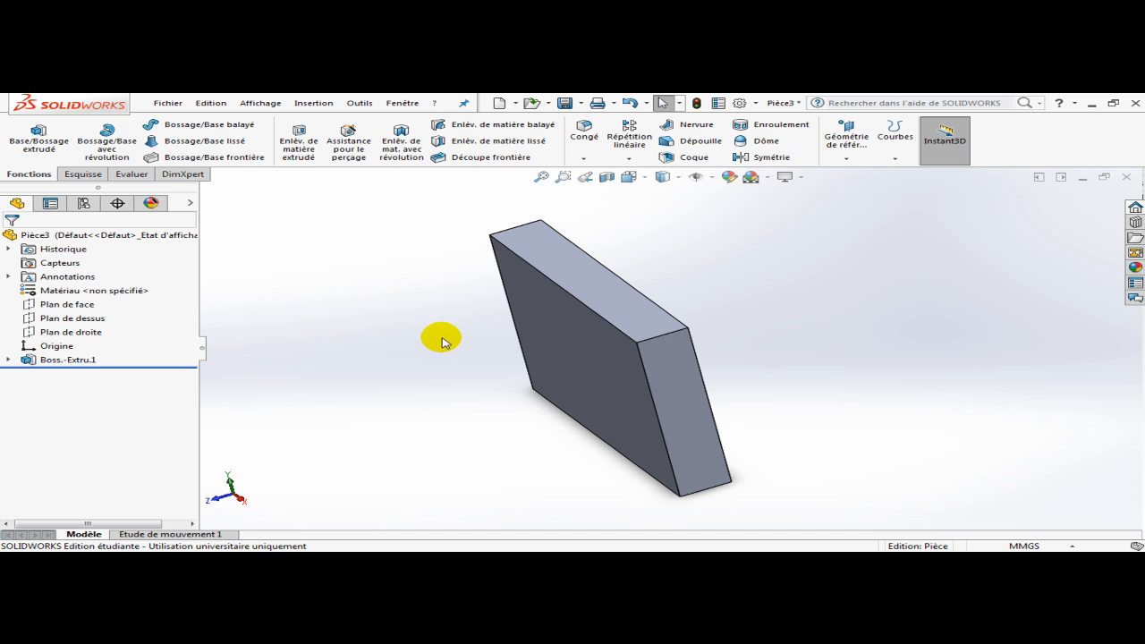
{"action": "middle_click_drag", "start_coordinate": [421, 348], "coordinate": [479, 313]}
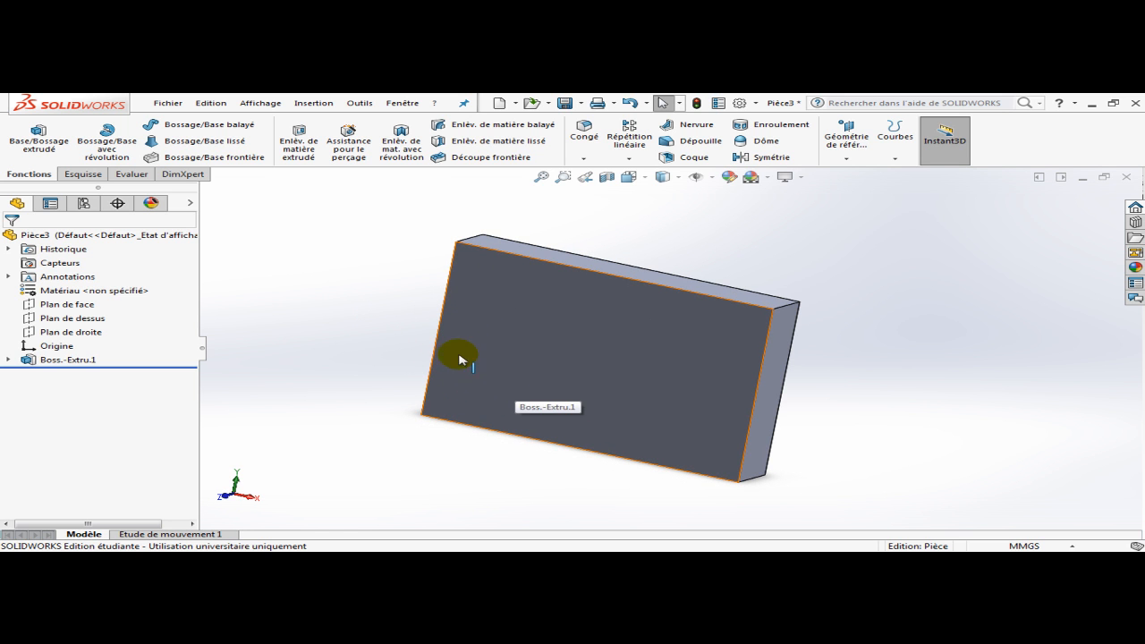
- On the block's large front face, sketch a circle about 9 mm in diameter near the lower-left corner, viewed normal to the face
{"action": "left_click", "coordinate": [323, 299]}
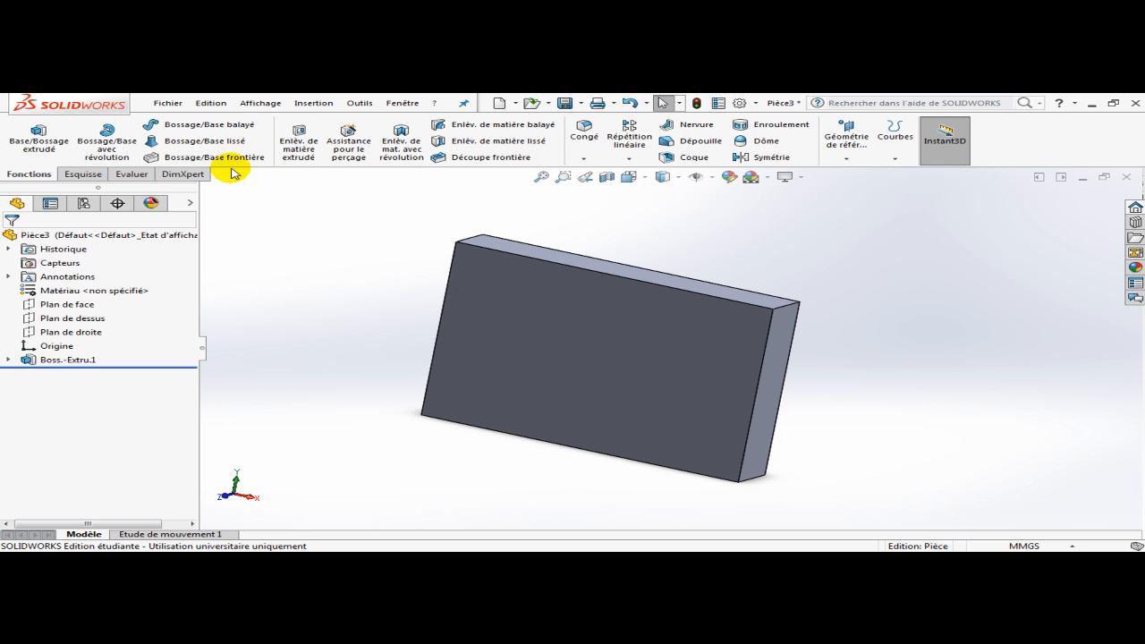
{"action": "left_click", "coordinate": [81, 176]}
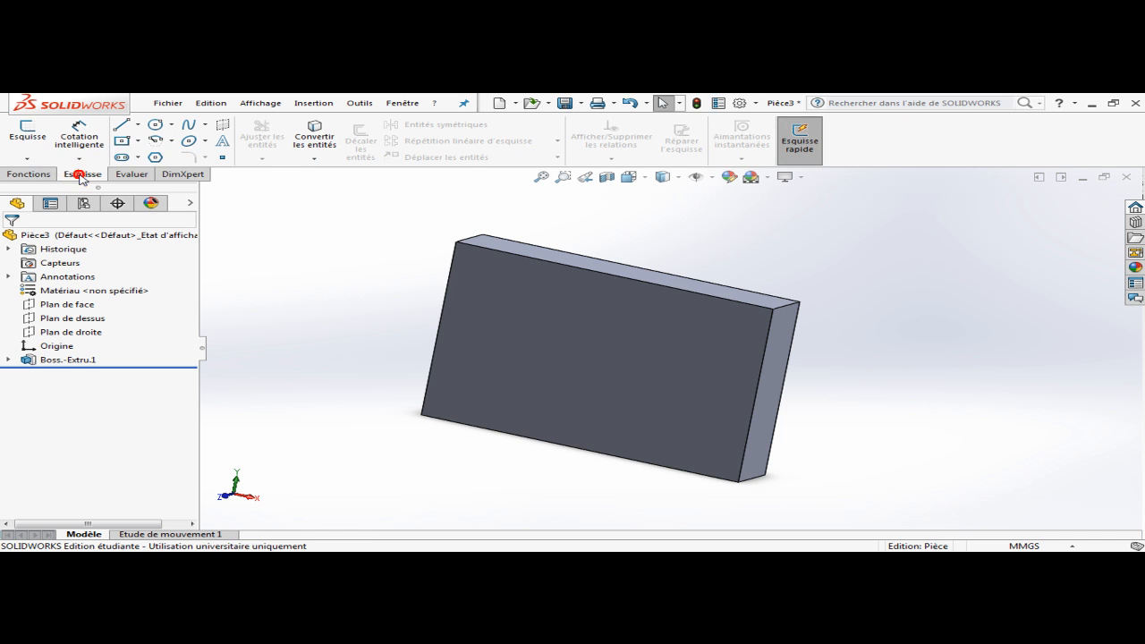
{"action": "left_click", "coordinate": [22, 136]}
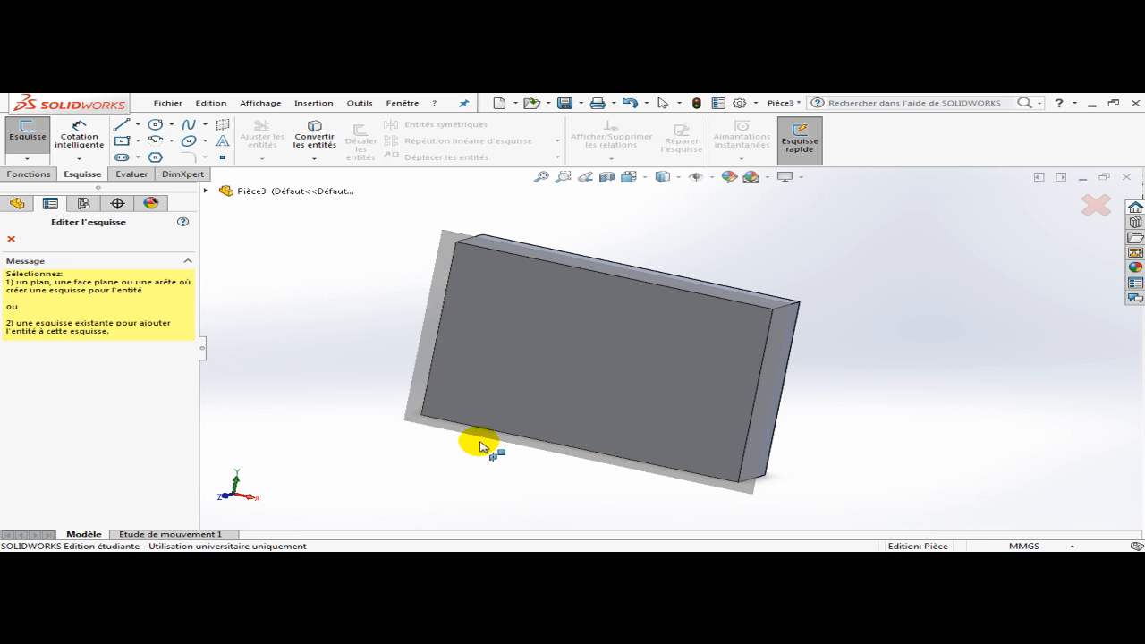
{"action": "left_click", "coordinate": [539, 338]}
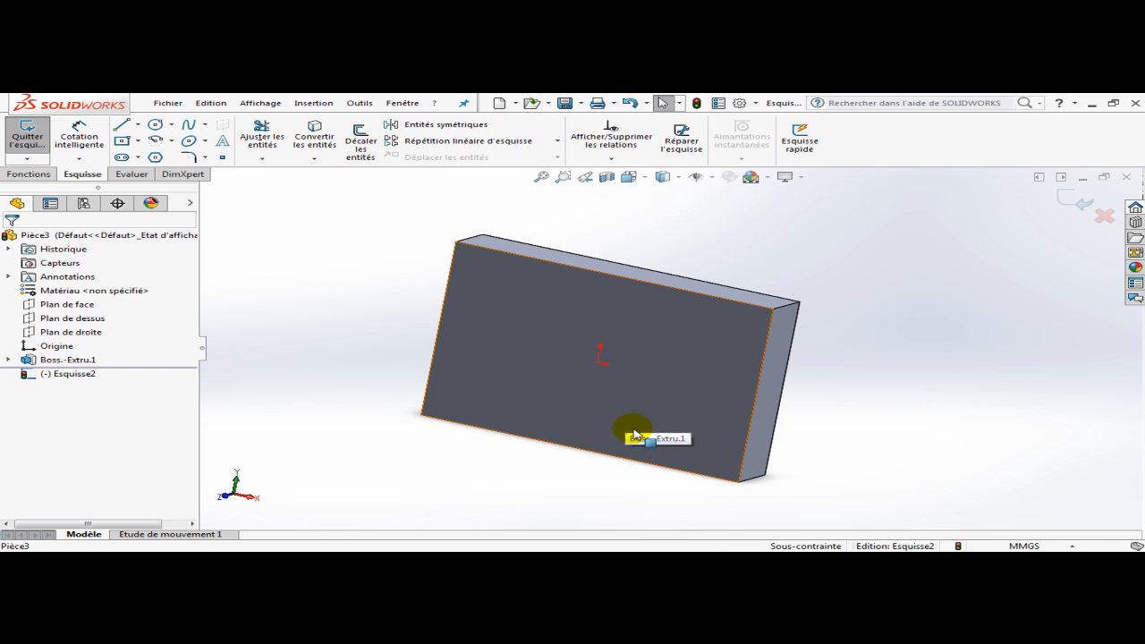
{"action": "left_click", "coordinate": [645, 178]}
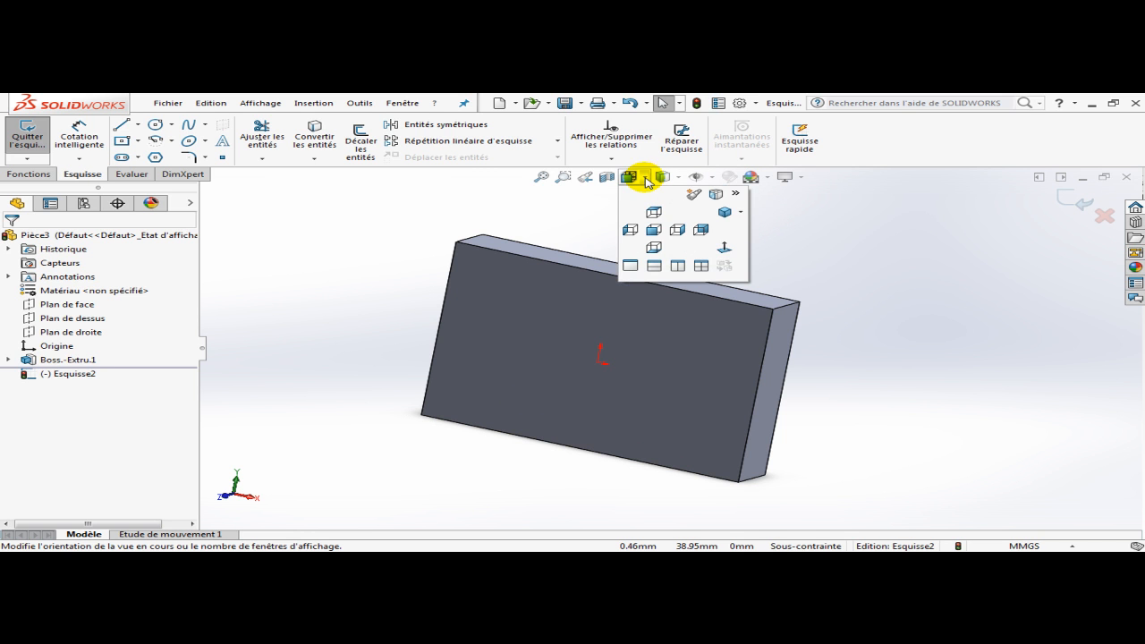
{"action": "left_click", "coordinate": [726, 253]}
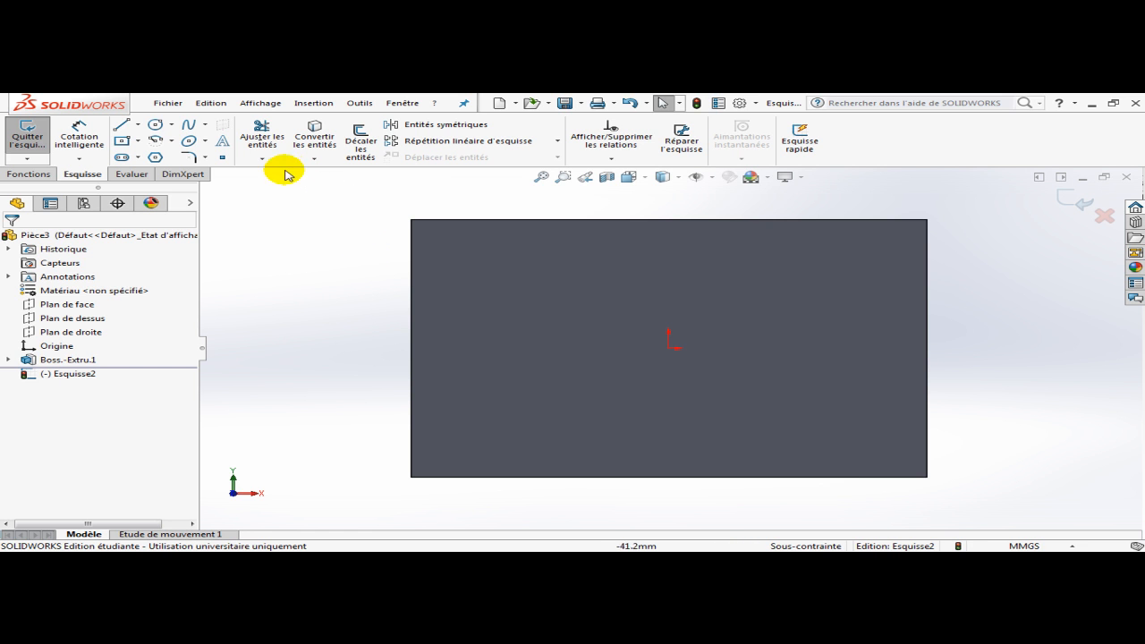
{"action": "left_click", "coordinate": [157, 127]}
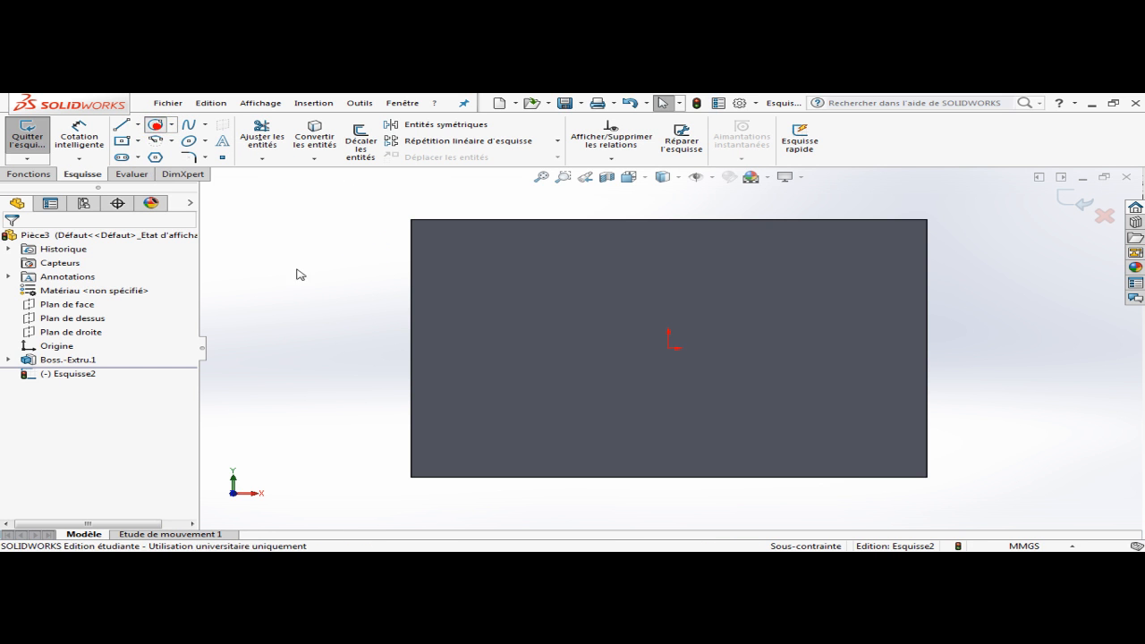
{"action": "left_click", "coordinate": [474, 408]}
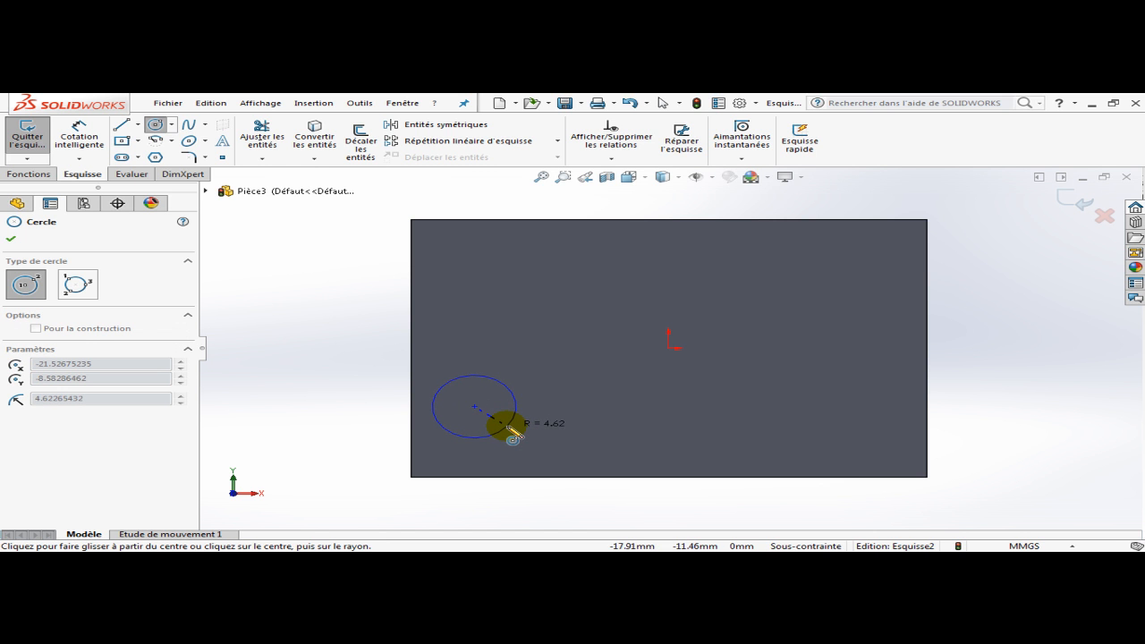
{"action": "left_click", "coordinate": [505, 427]}
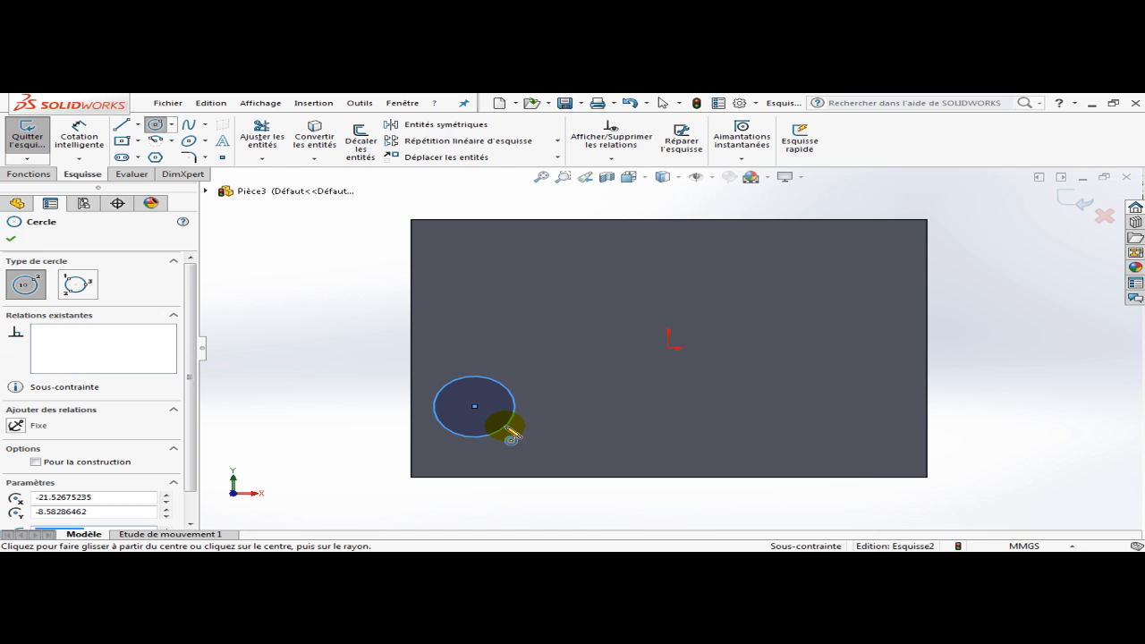
{"action": "left_click", "coordinate": [11, 241]}
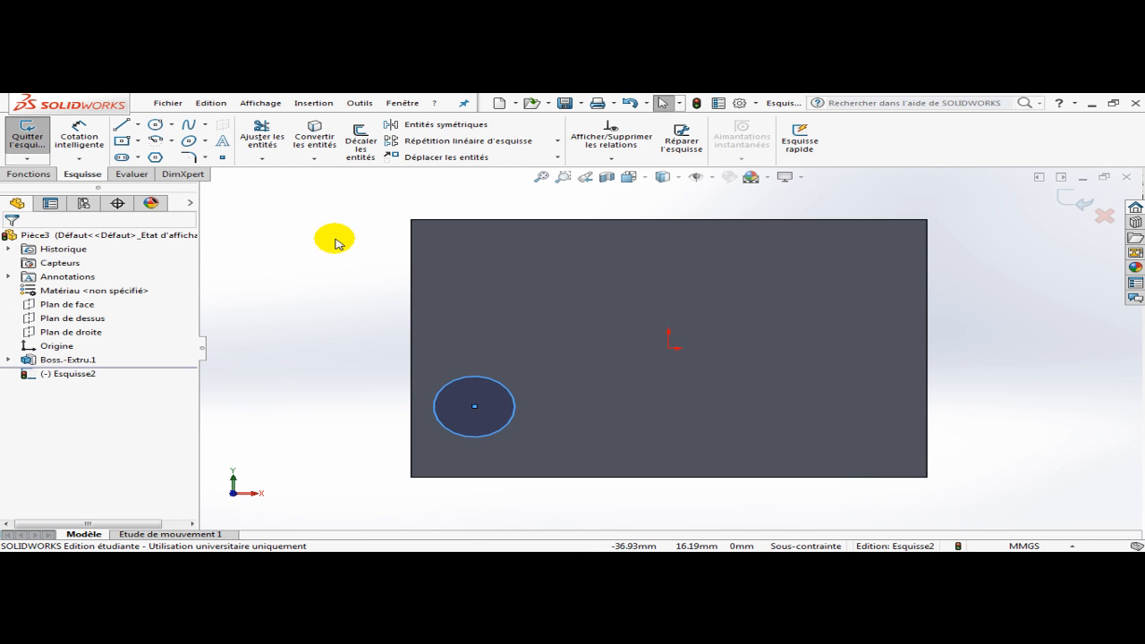
- Dimension the circle with a diameter of 6 mm
{"action": "left_click", "coordinate": [80, 139]}
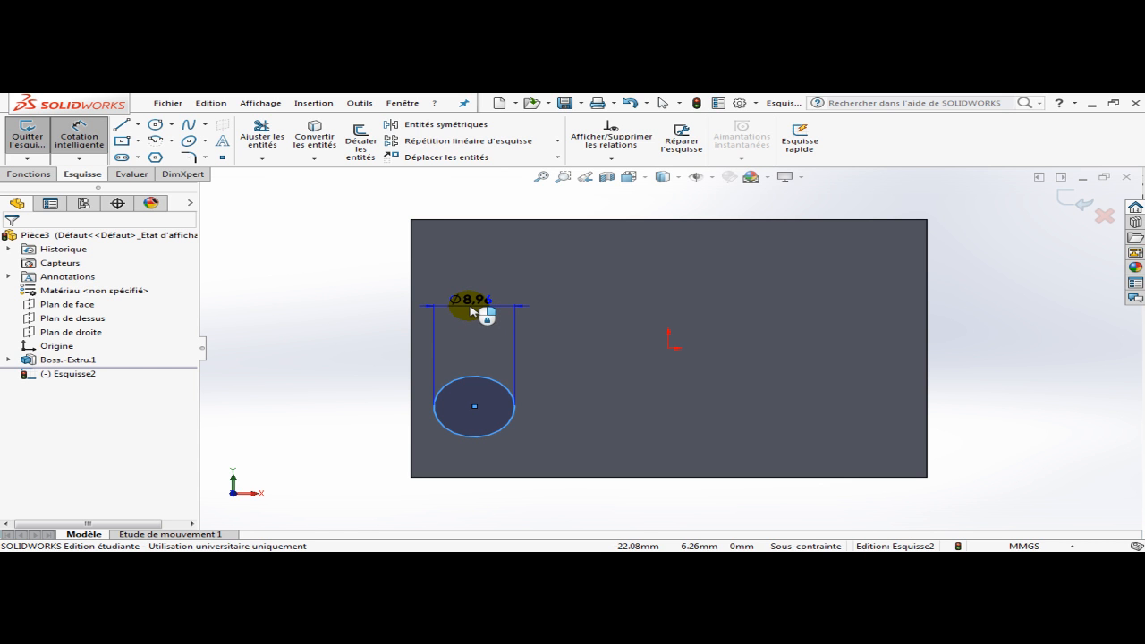
{"action": "left_click", "coordinate": [470, 310]}
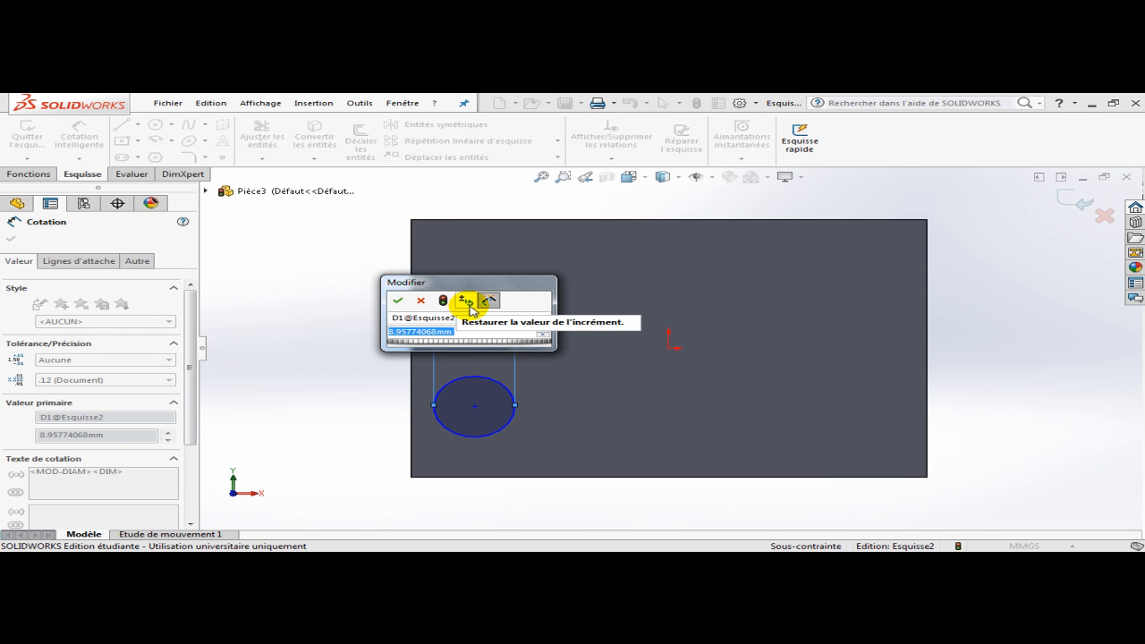
{"action": "type", "text": "6"}
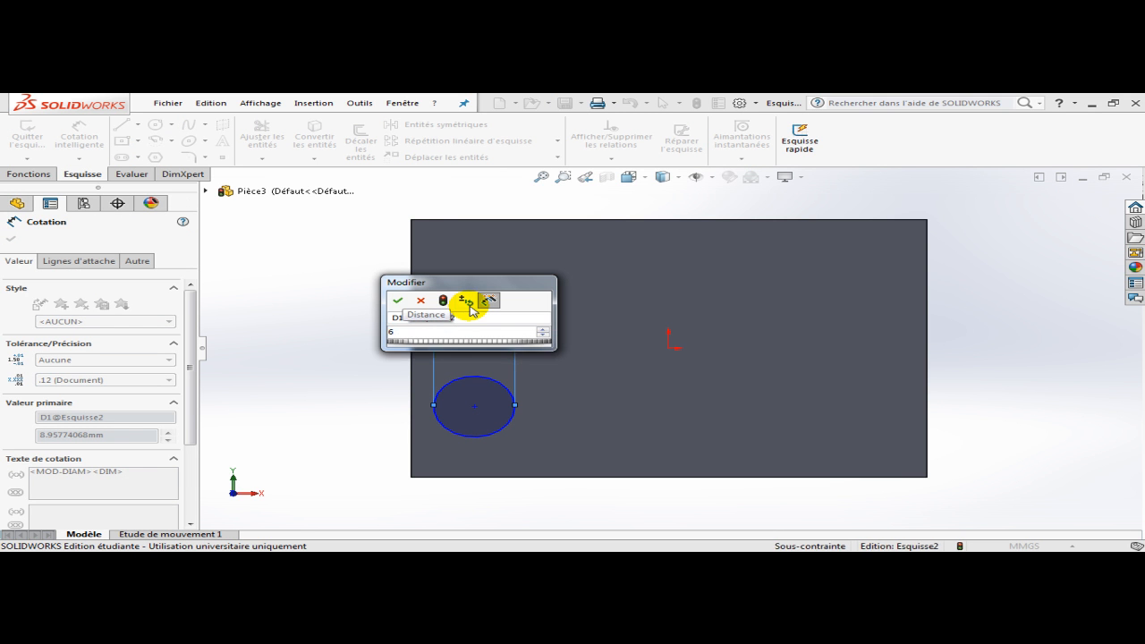
{"action": "key", "text": "Return"}
{"action": "left_click", "coordinate": [349, 279]}
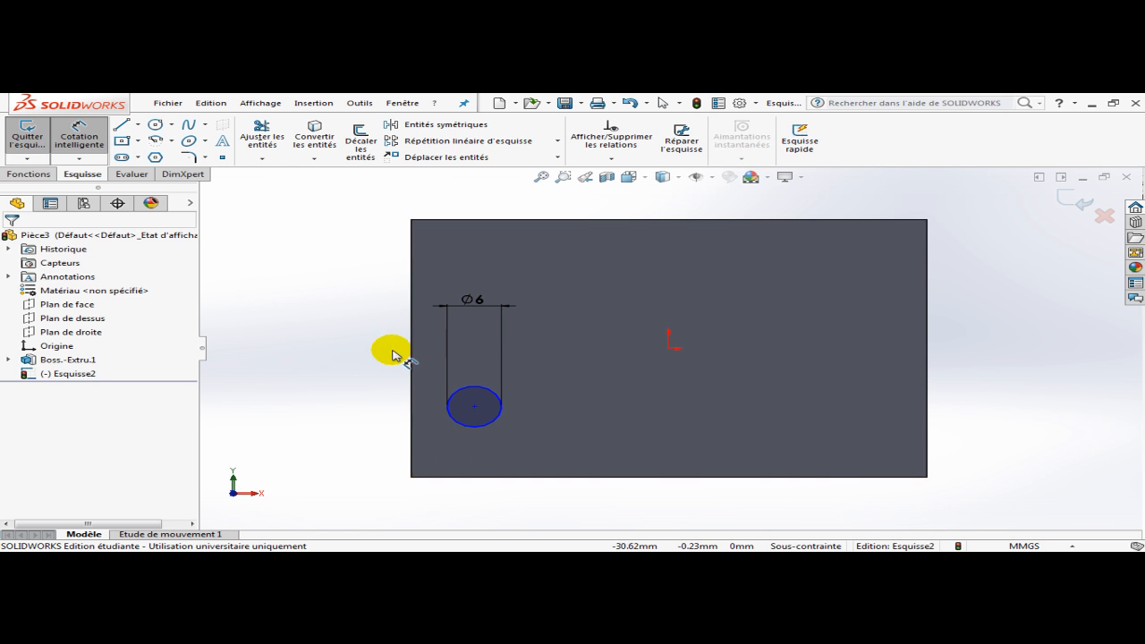
- Dimension the circle's center 10 mm from the block's left edge
{"action": "left_click", "coordinate": [411, 405]}
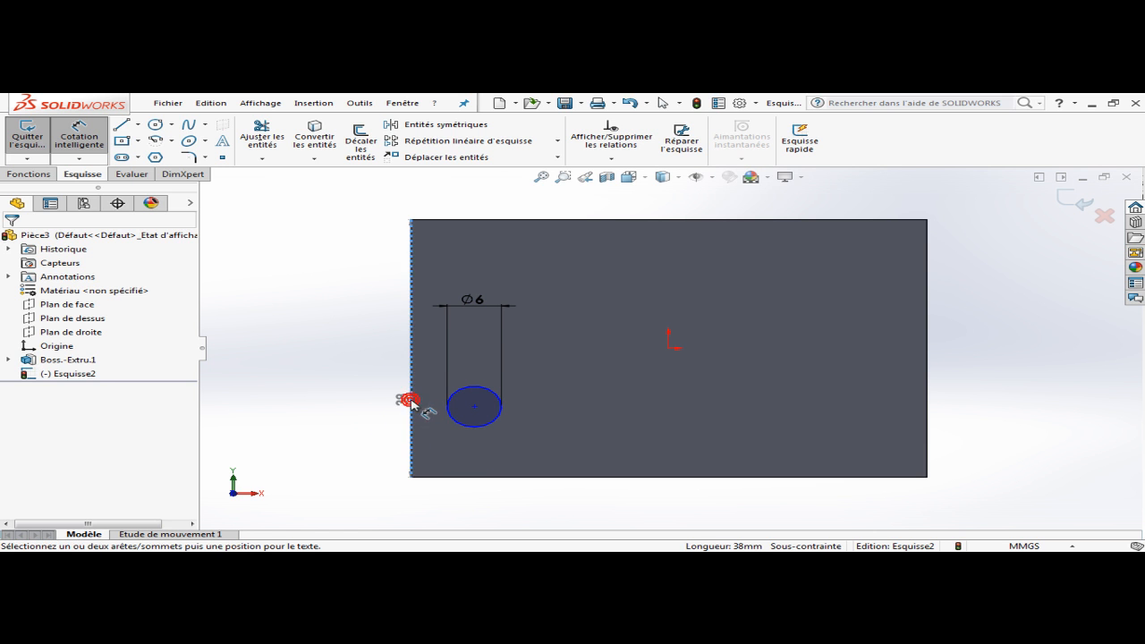
{"action": "left_click", "coordinate": [474, 409]}
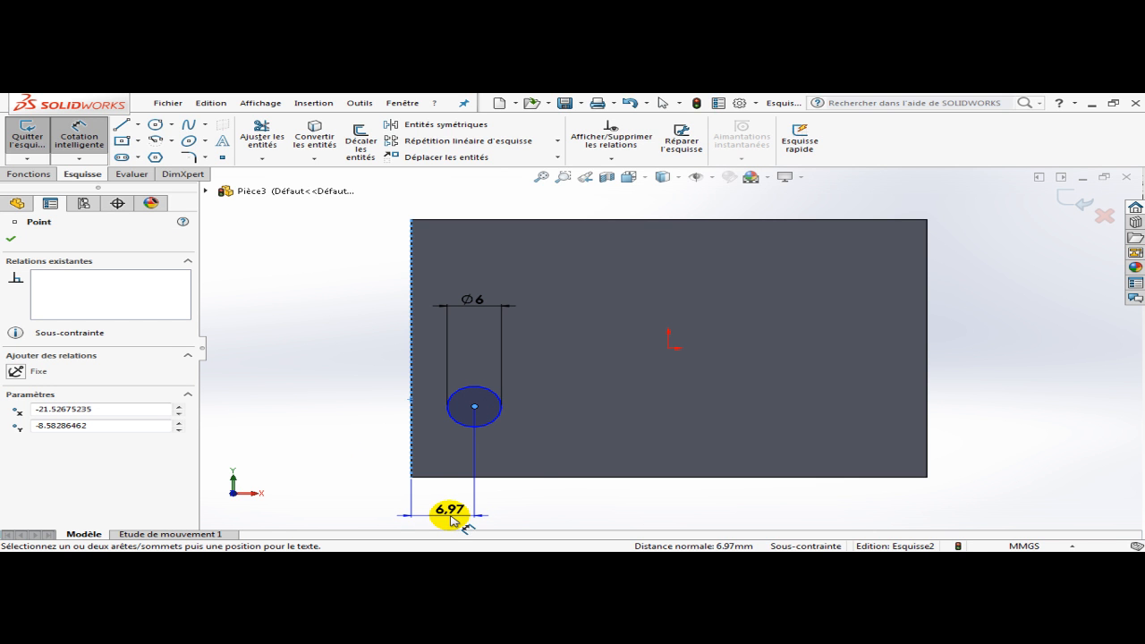
{"action": "left_click", "coordinate": [451, 518]}
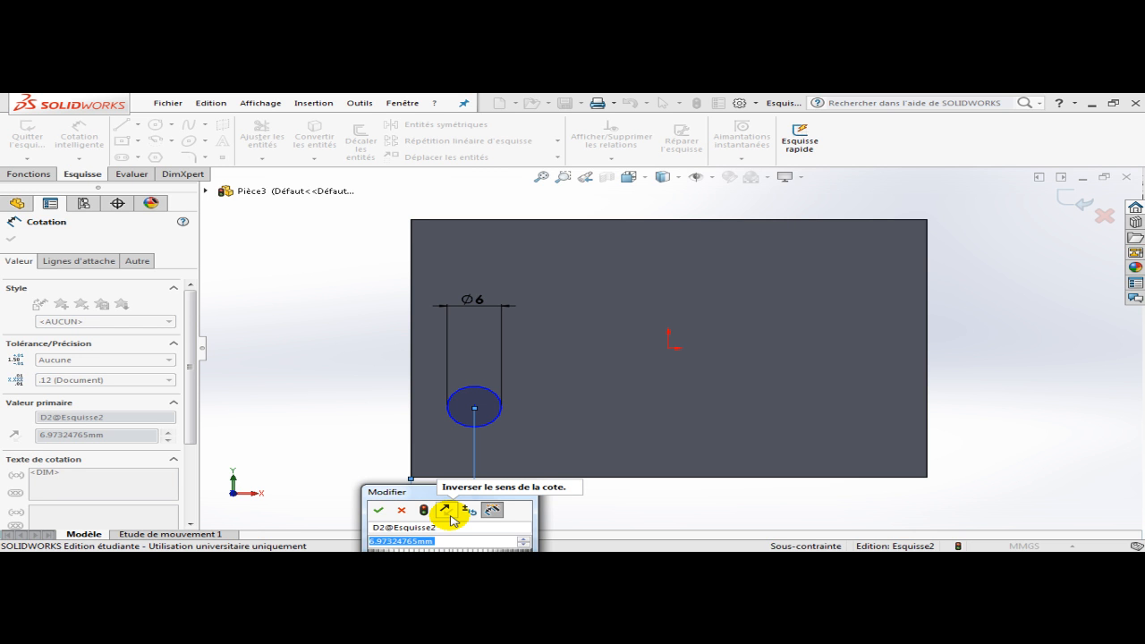
{"action": "type", "text": "1"}
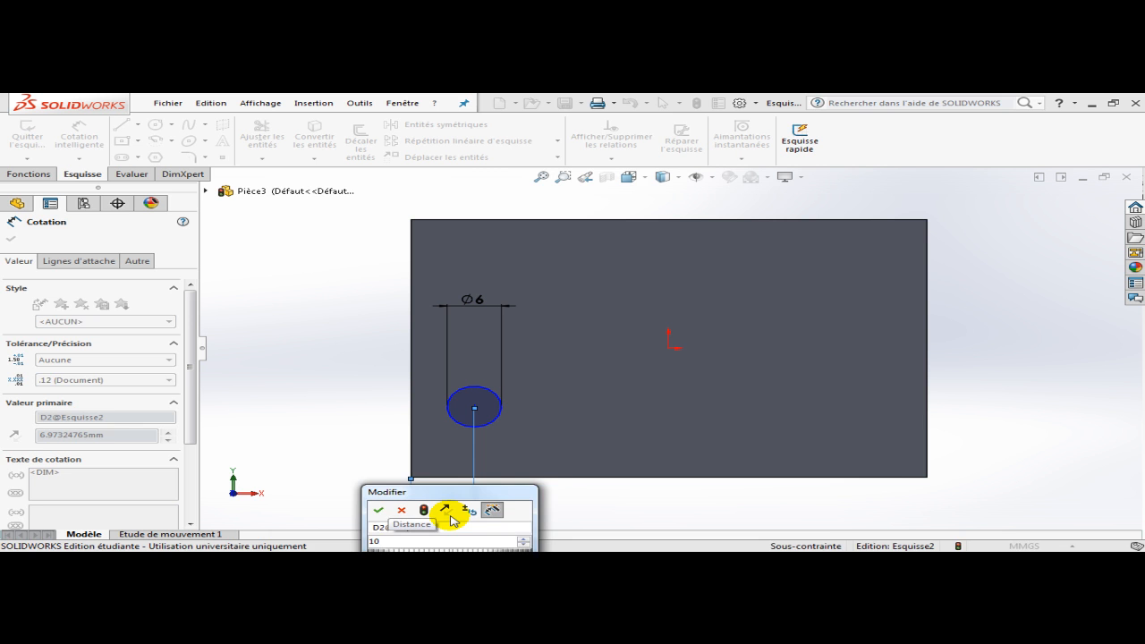
{"action": "type", "text": "0"}
{"action": "key", "text": "Return"}
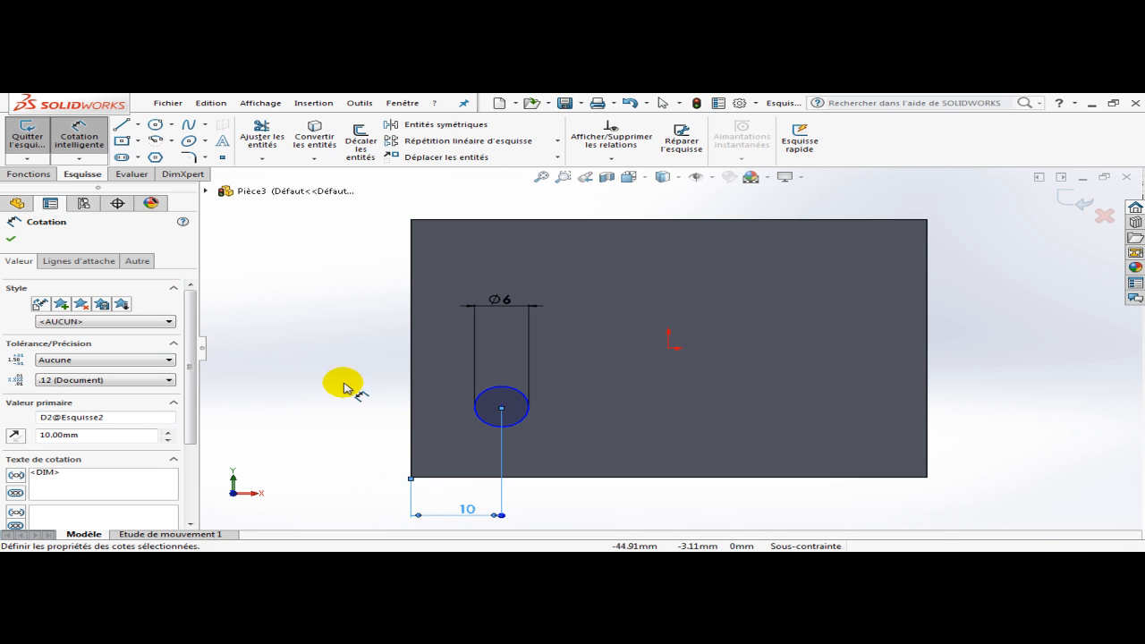
- Dimension the circle's center 18 mm above the block's bottom edge and finish dimensioning
{"action": "left_click", "coordinate": [468, 477]}
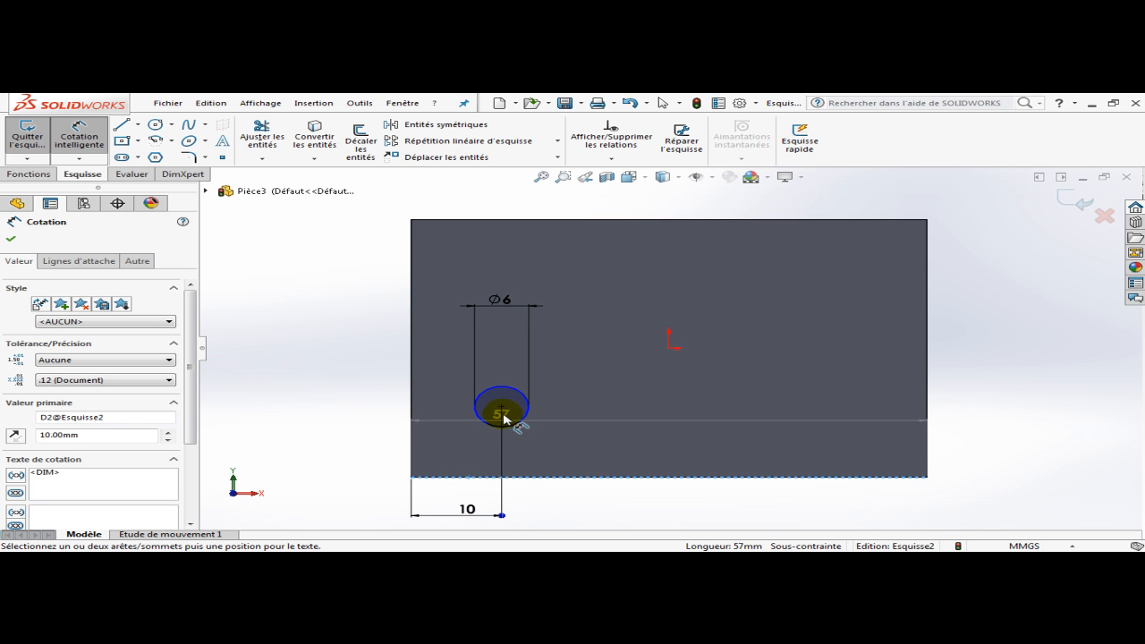
{"action": "left_click", "coordinate": [502, 407]}
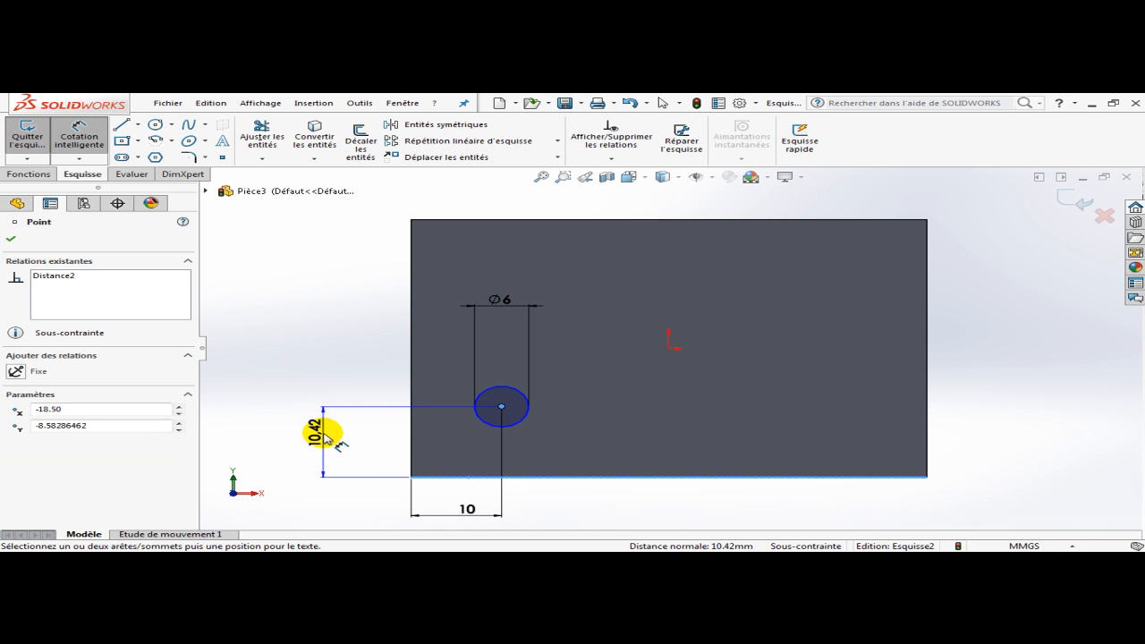
{"action": "left_click", "coordinate": [323, 435]}
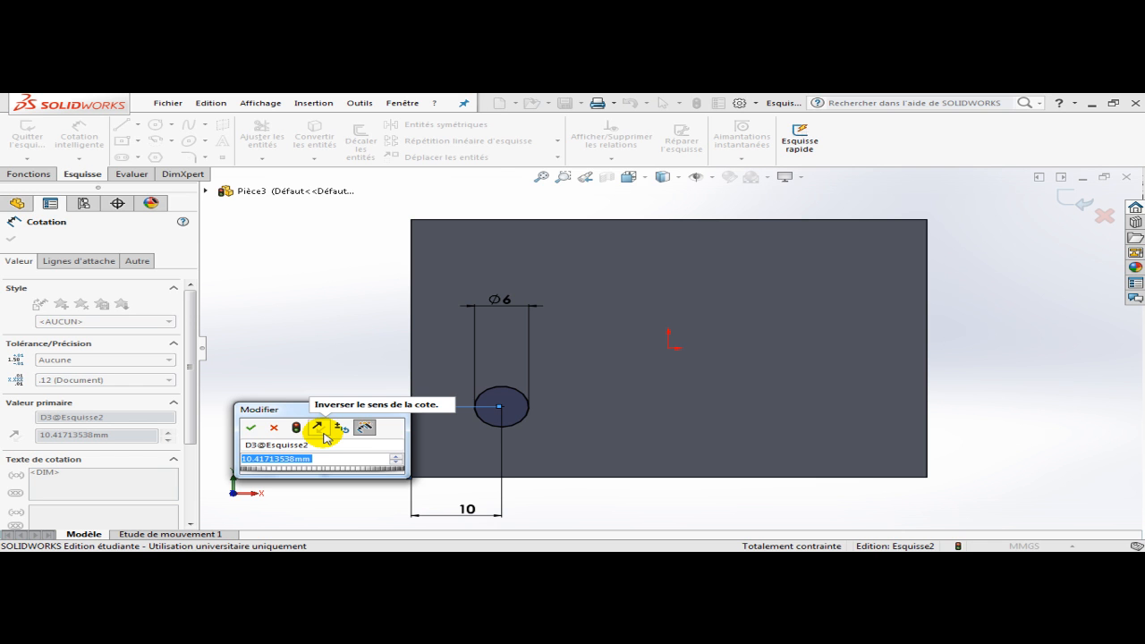
{"action": "type", "text": "18"}
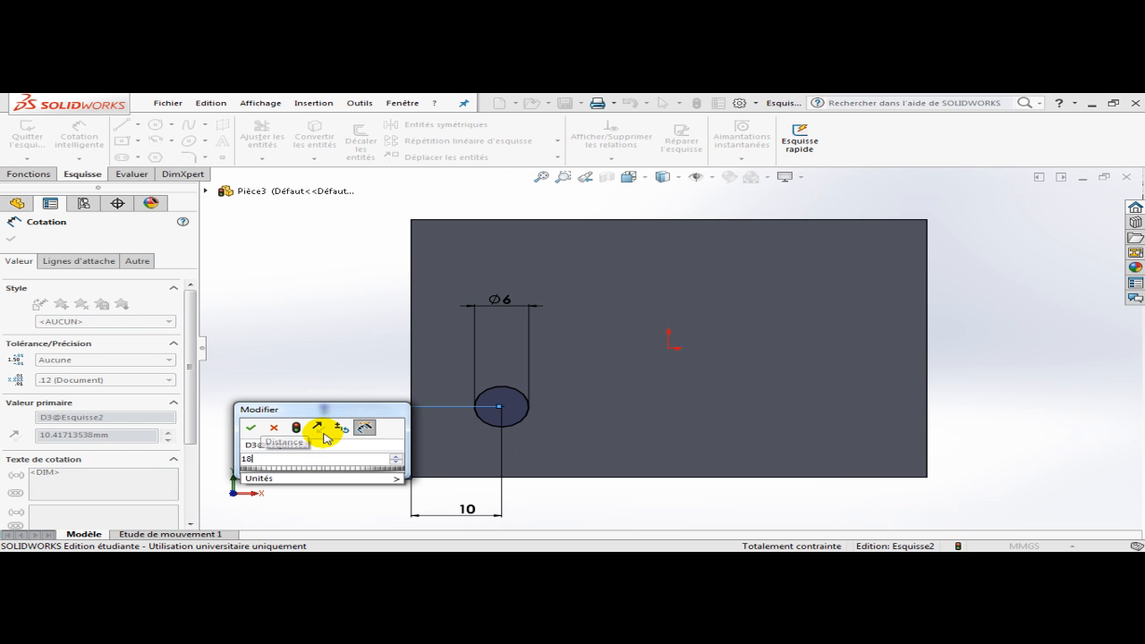
{"action": "key", "text": "Return"}
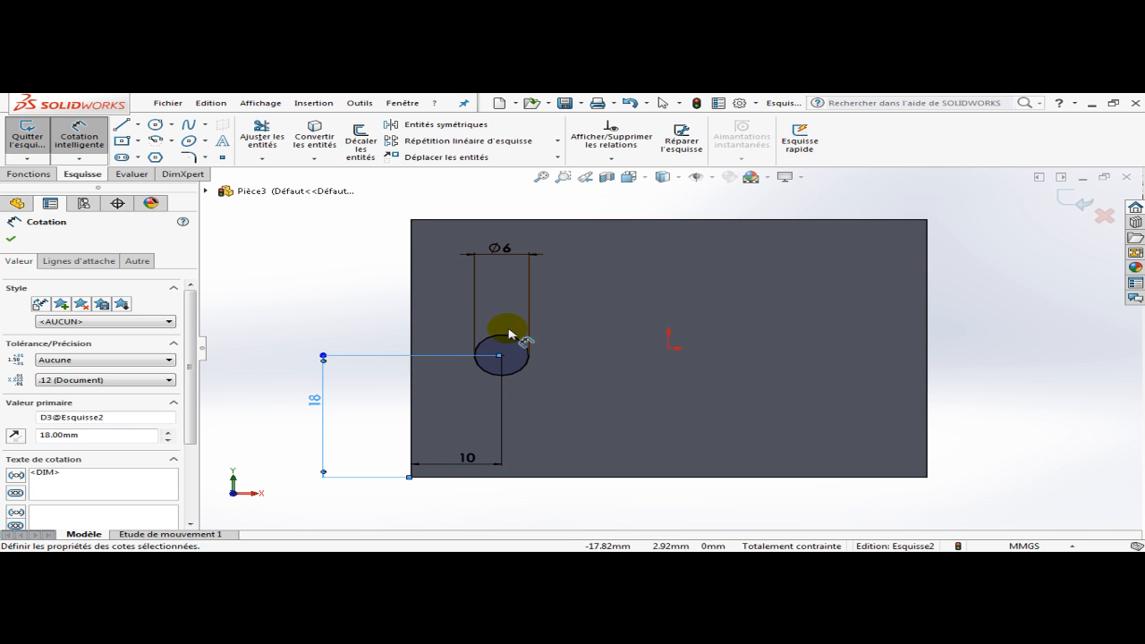
{"action": "left_click", "coordinate": [11, 241]}
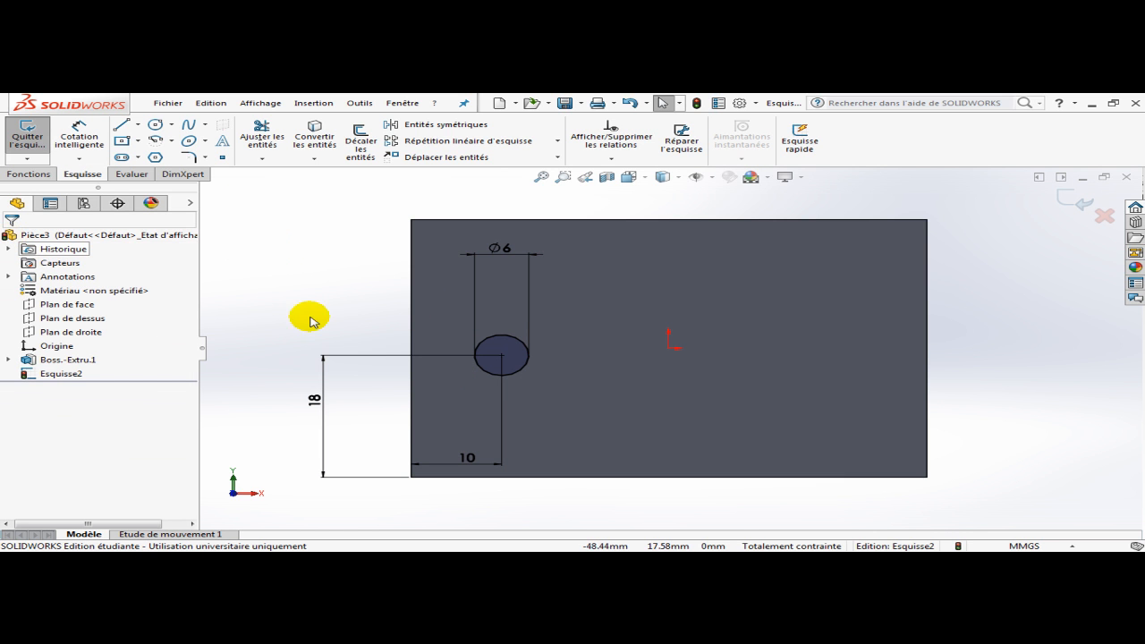
- Cut-extrude the 6 mm circle through the whole block (A travers tout), starting from the sketch plane
{"action": "left_click", "coordinate": [36, 176]}
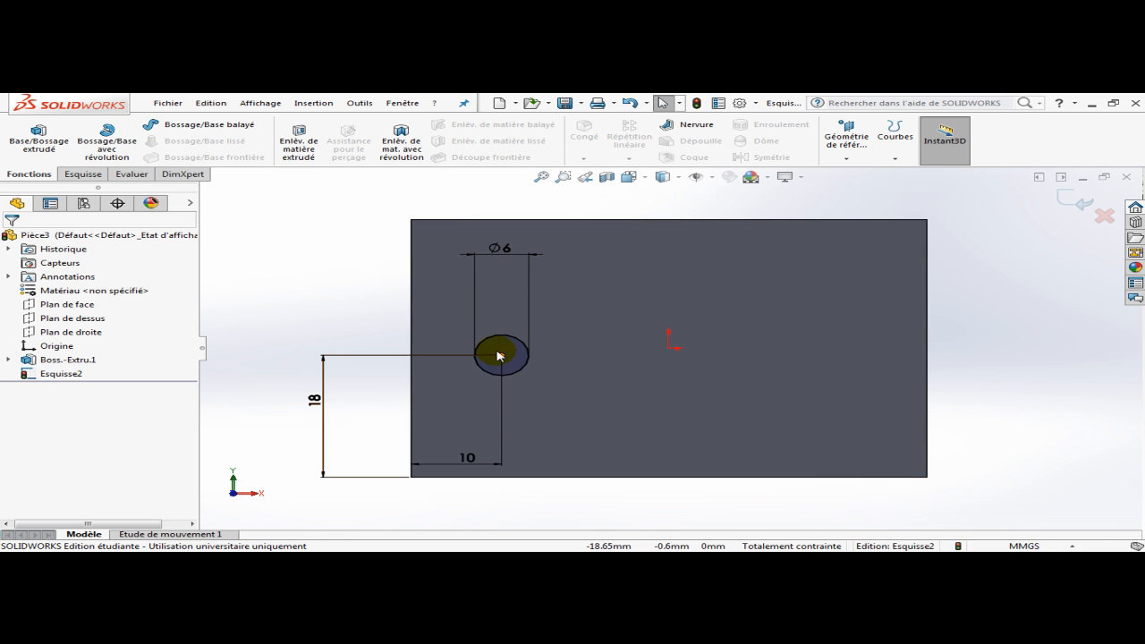
{"action": "left_click", "coordinate": [301, 141]}
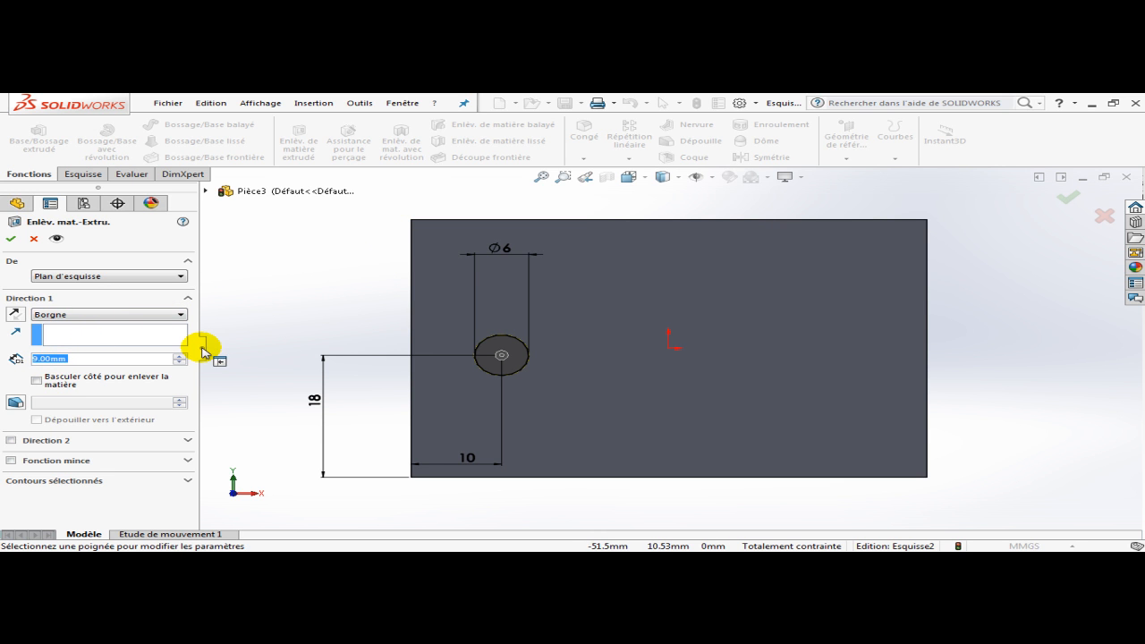
{"action": "left_click", "coordinate": [81, 316]}
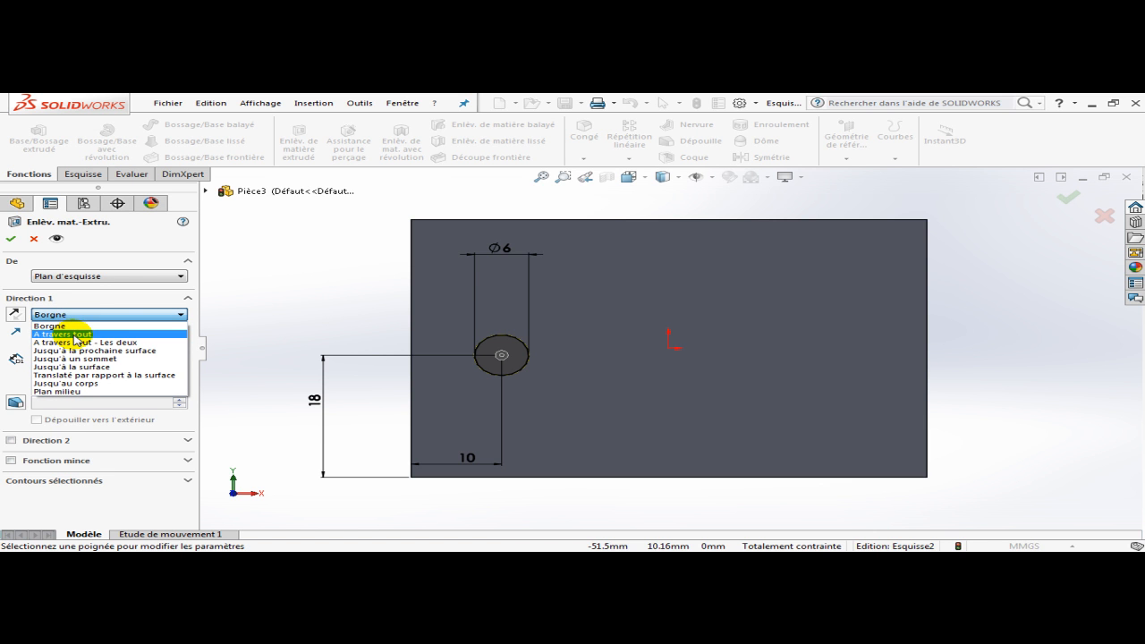
{"action": "left_click", "coordinate": [77, 336]}
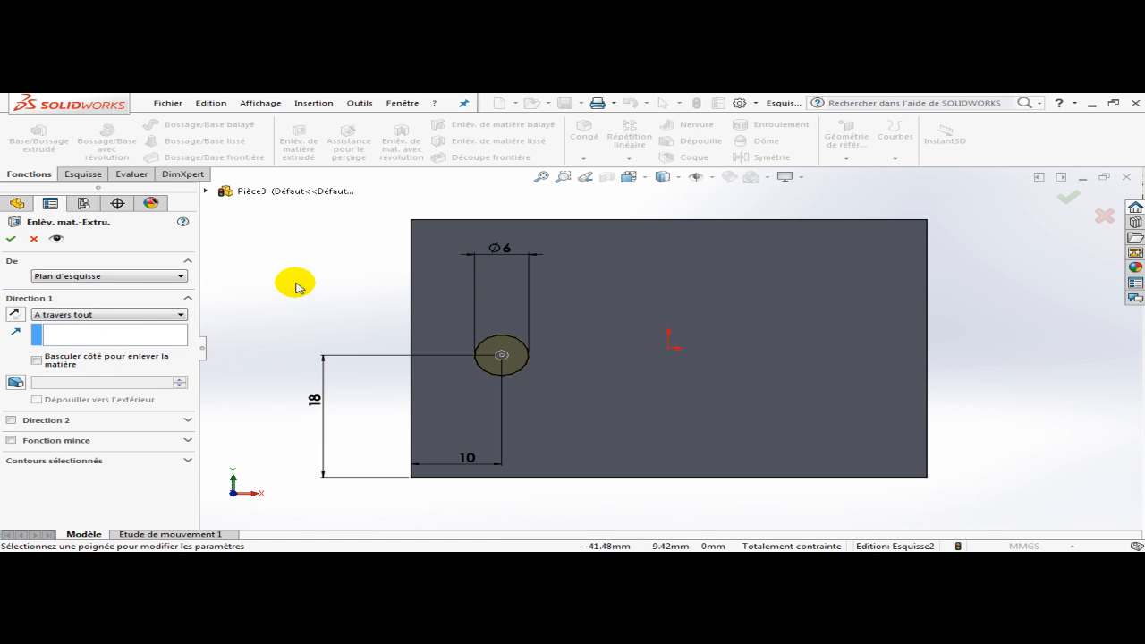
{"action": "left_click", "coordinate": [11, 240]}
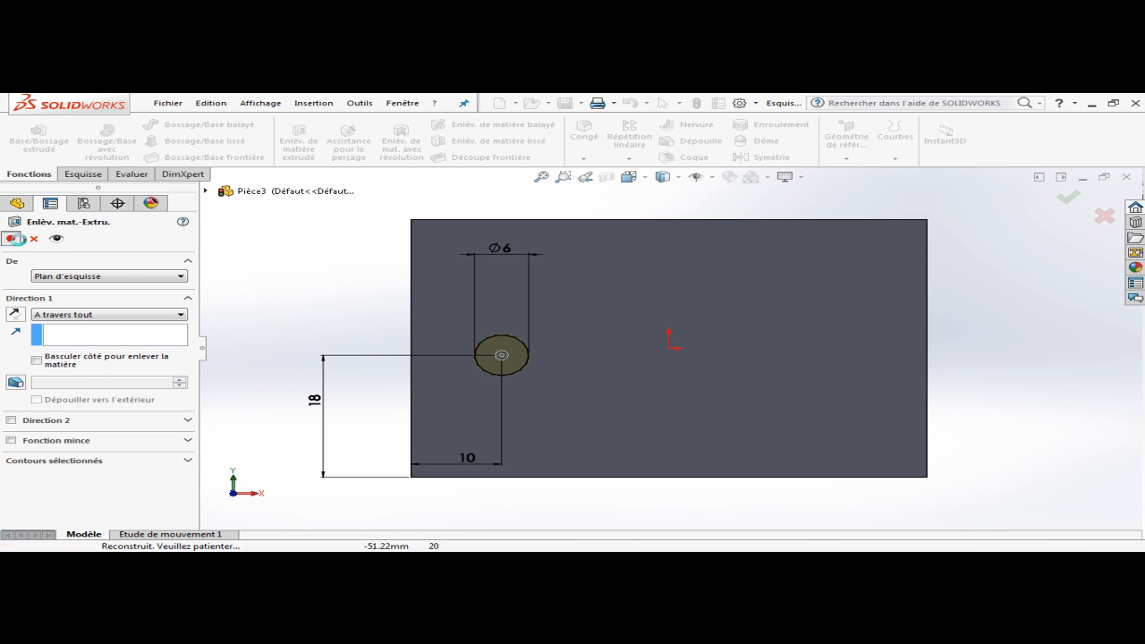
{"action": "left_click", "coordinate": [329, 333]}
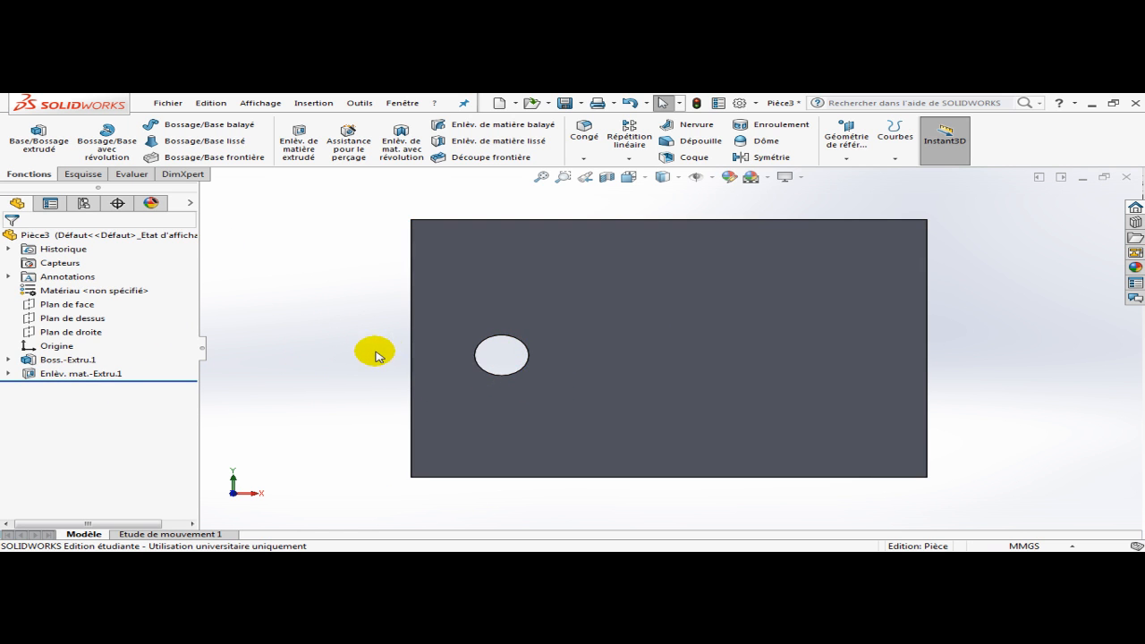
- On the block's large front face, start a new sketch and draw a circle about 6.6 mm in diameter near the right edge
{"action": "middle_click_drag", "start_coordinate": [524, 381], "coordinate": [603, 399]}
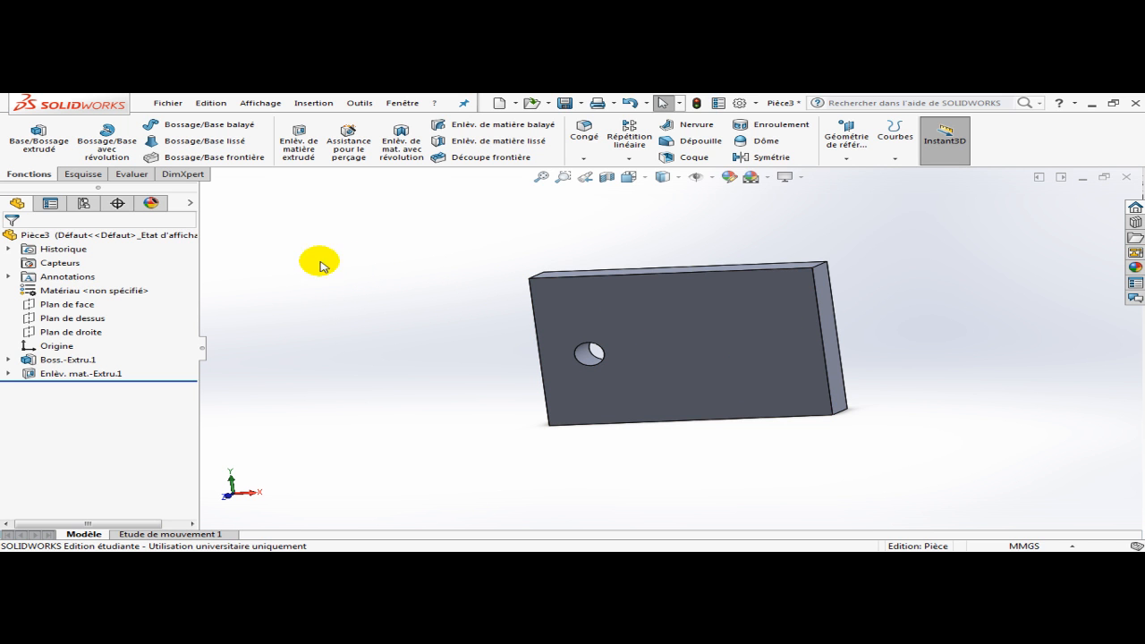
{"action": "left_click", "coordinate": [82, 174]}
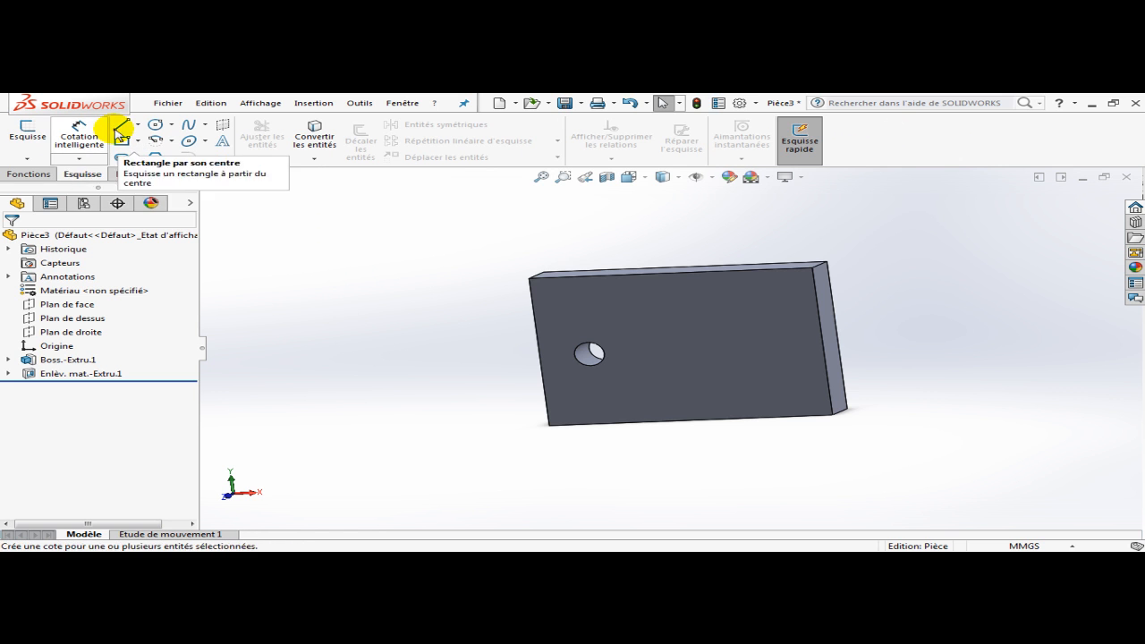
{"action": "left_click", "coordinate": [26, 134]}
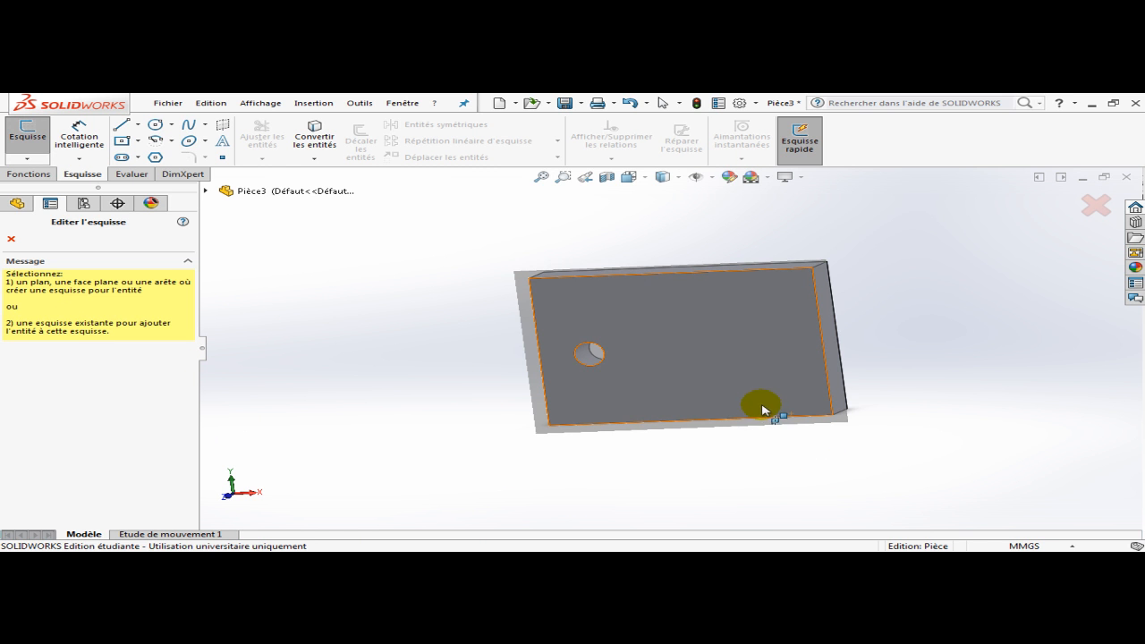
{"action": "left_click", "coordinate": [726, 318]}
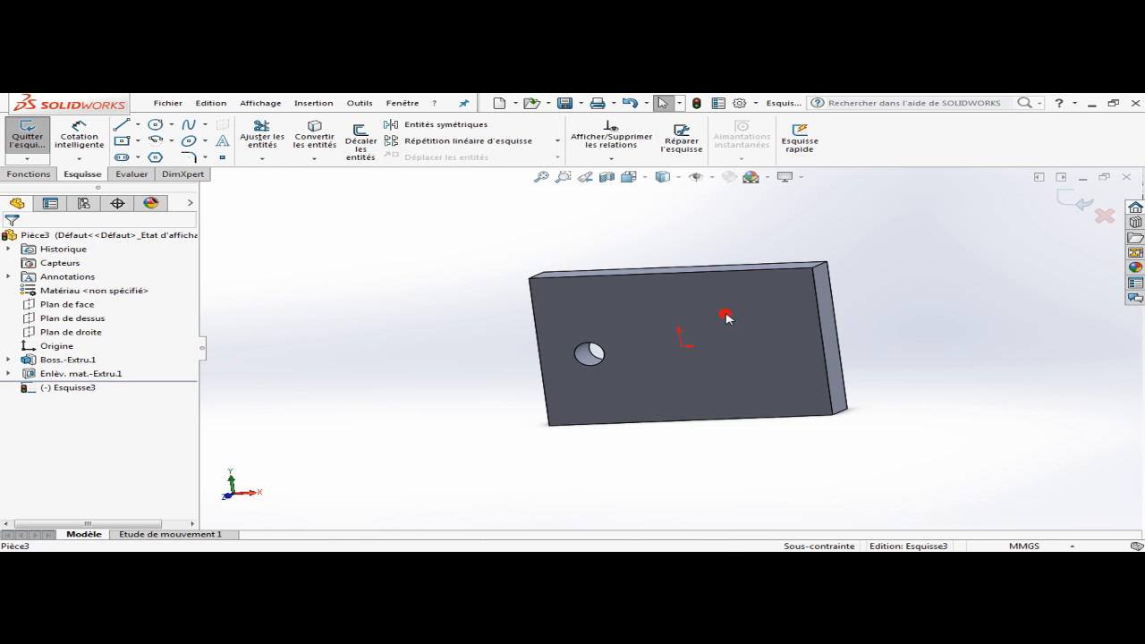
{"action": "left_click", "coordinate": [643, 179]}
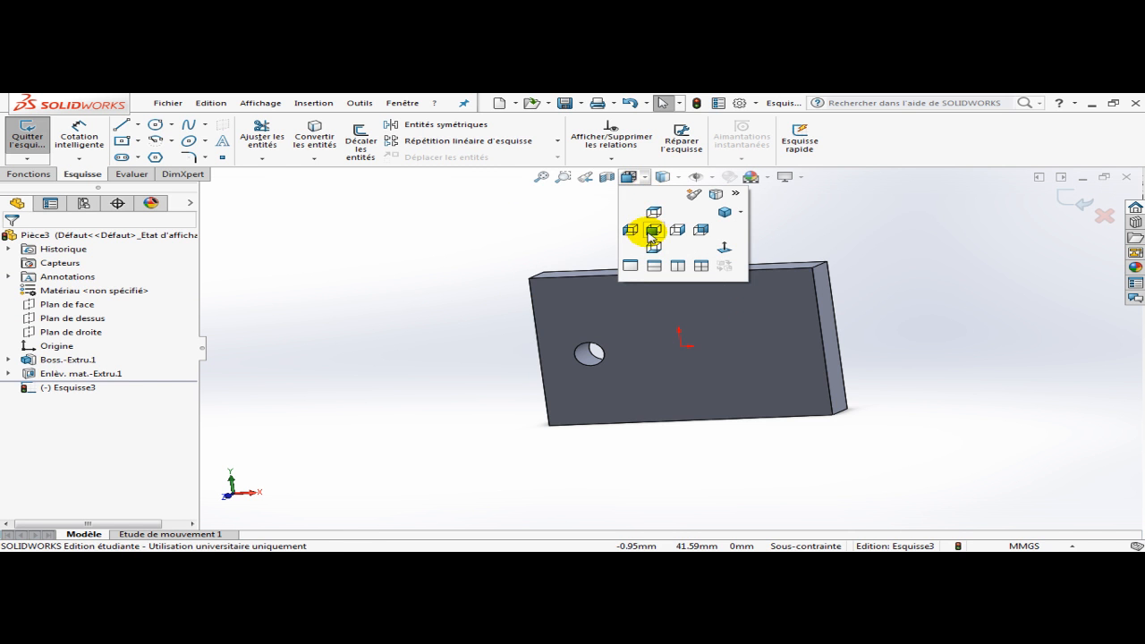
{"action": "left_click", "coordinate": [724, 252]}
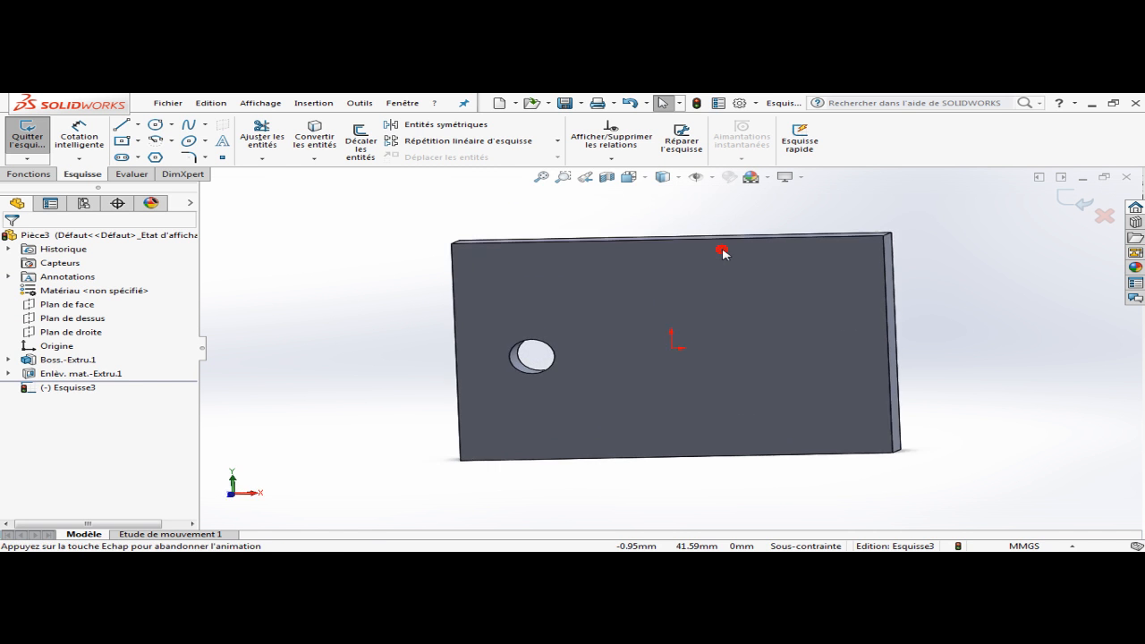
{"action": "left_click", "coordinate": [156, 127]}
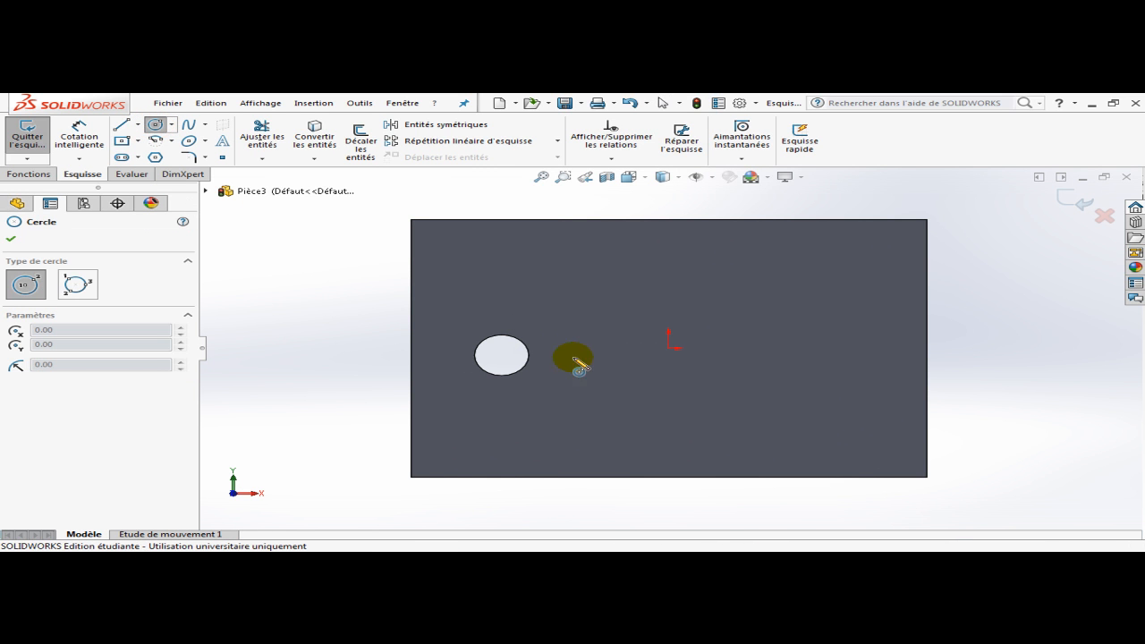
{"action": "left_click", "coordinate": [822, 356]}
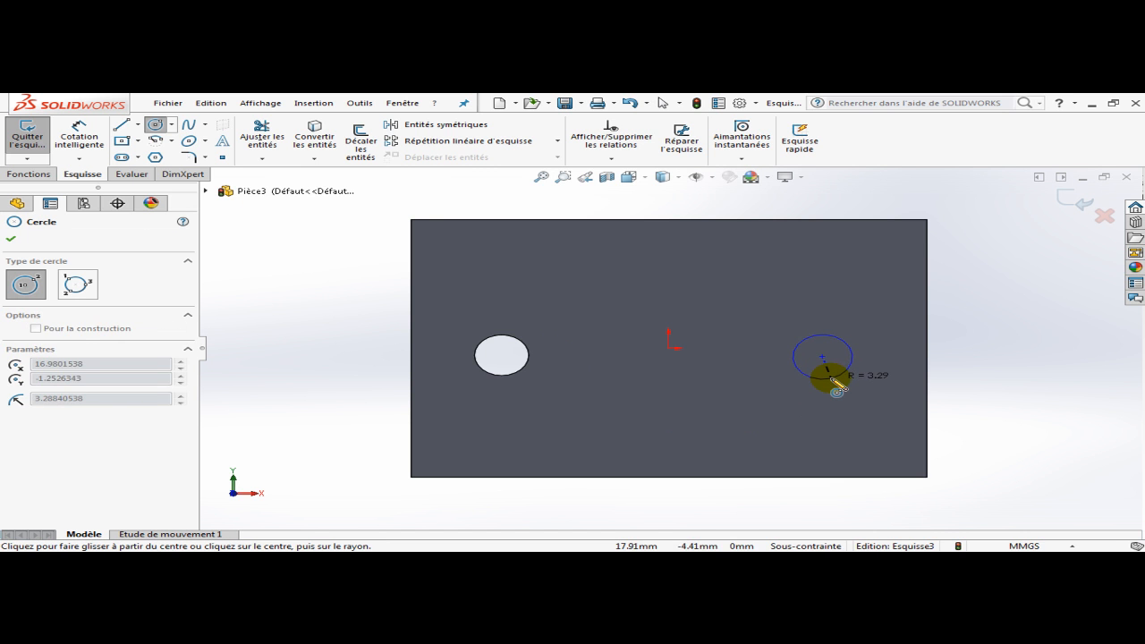
{"action": "left_click", "coordinate": [832, 383]}
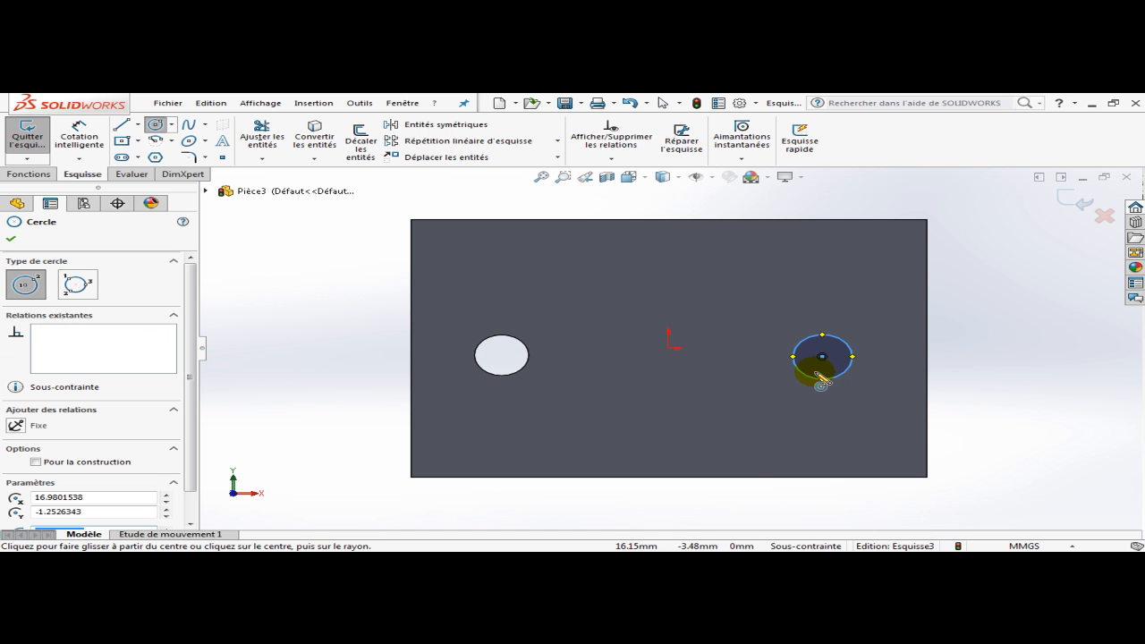
{"action": "left_click", "coordinate": [12, 241]}
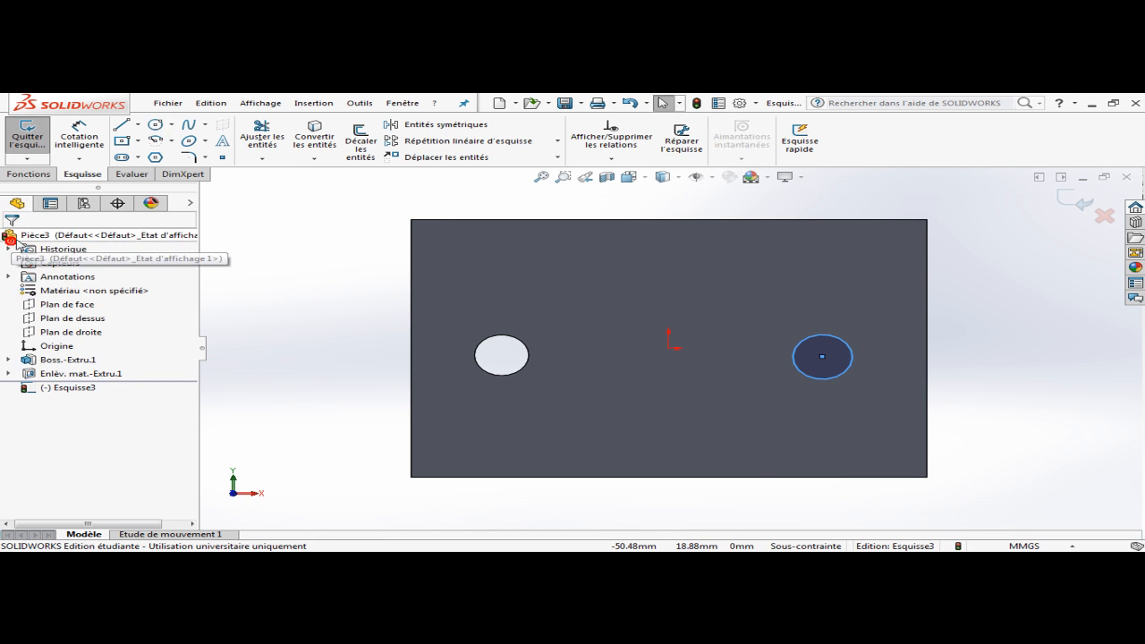
- Dimension the new circle with a diameter of 6 mm
{"action": "left_click", "coordinate": [79, 134]}
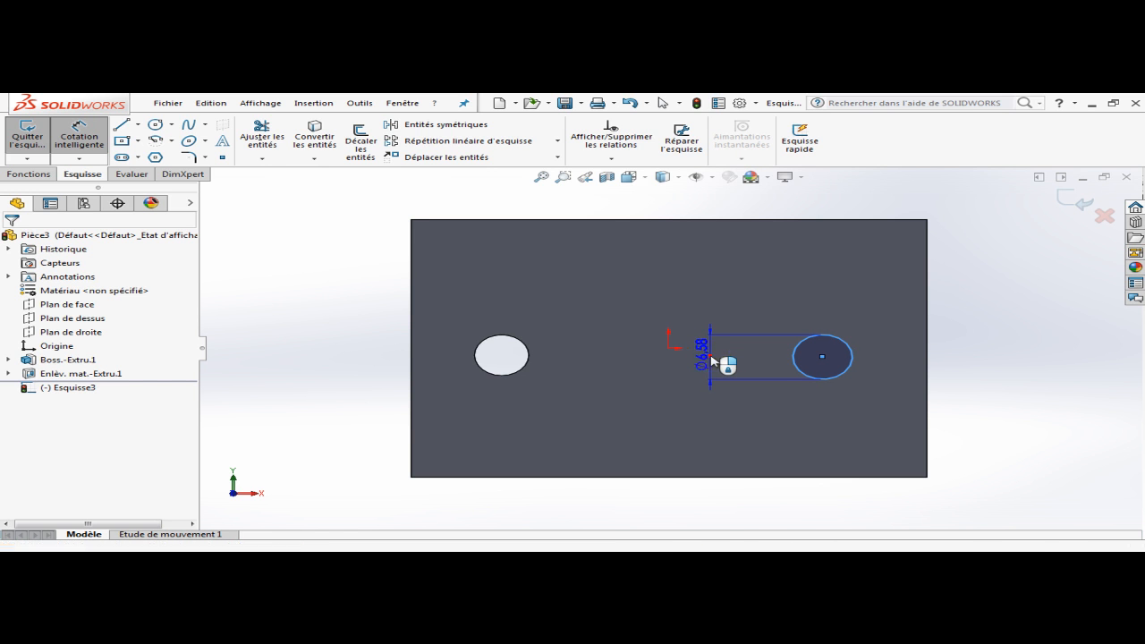
{"action": "left_click", "coordinate": [711, 358]}
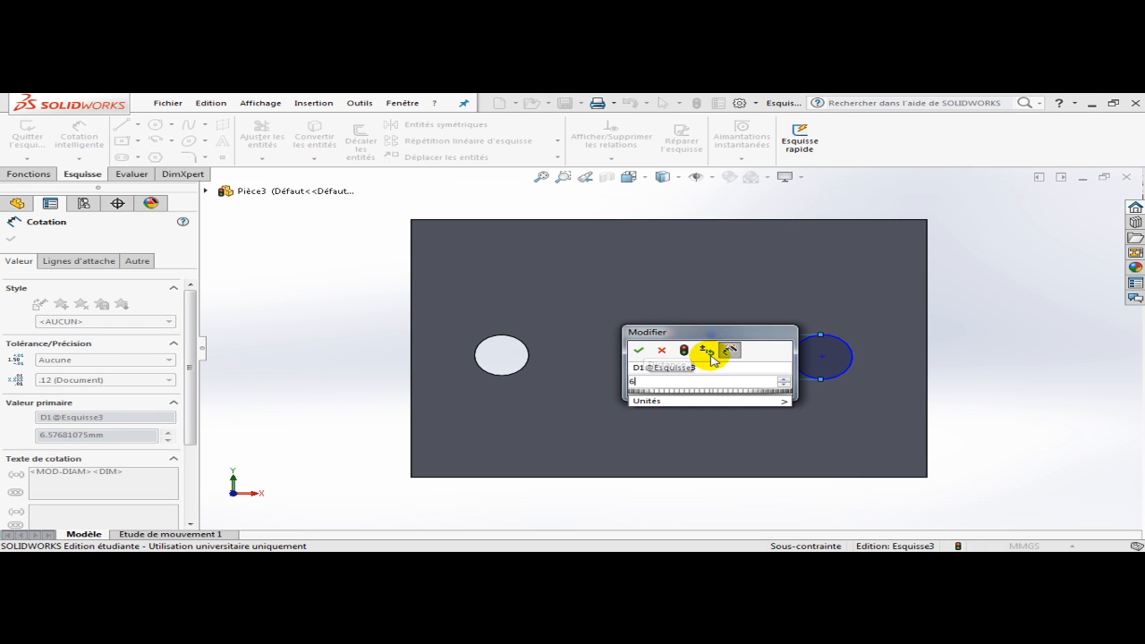
{"action": "key", "text": "Return"}
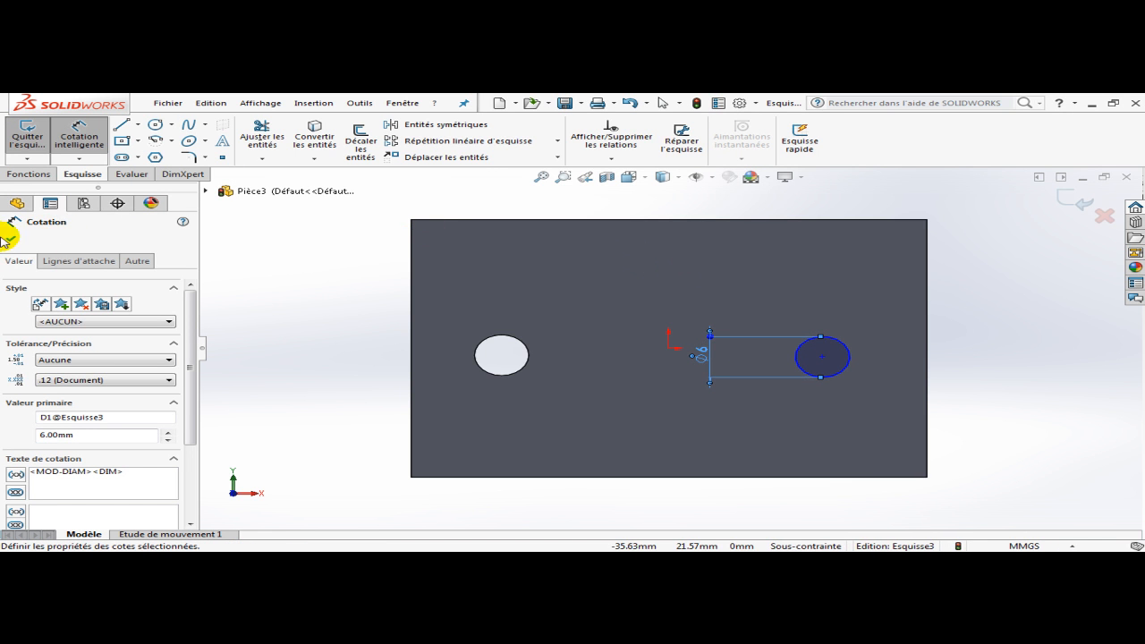
- Dimension the new circle's center 10 mm from the block's right edge
{"action": "left_click", "coordinate": [926, 360]}
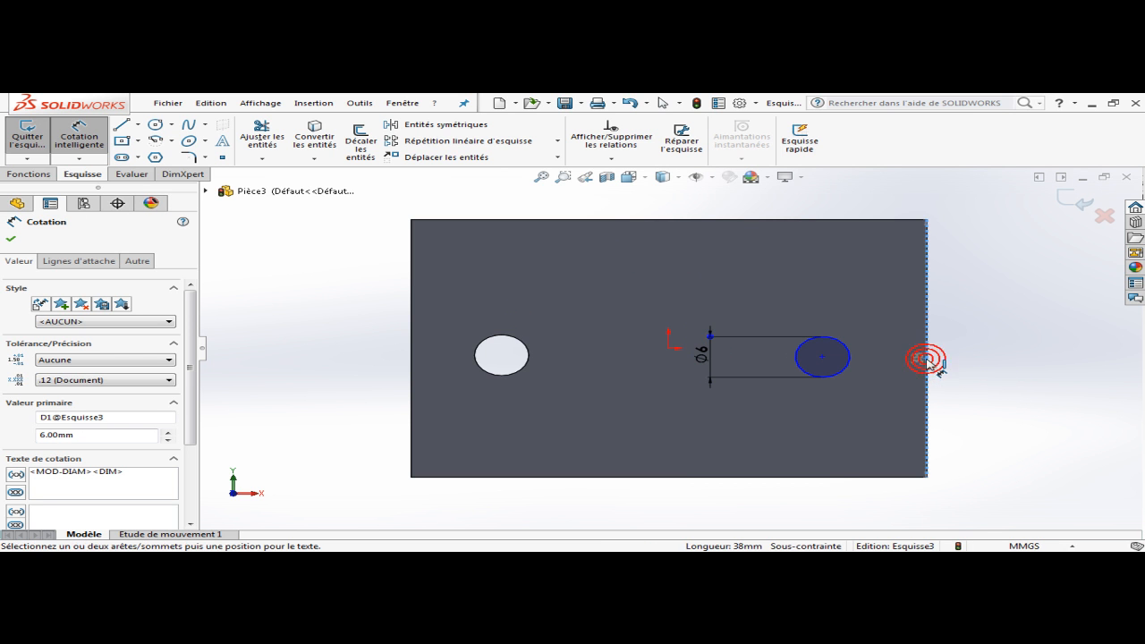
{"action": "left_click", "coordinate": [822, 357]}
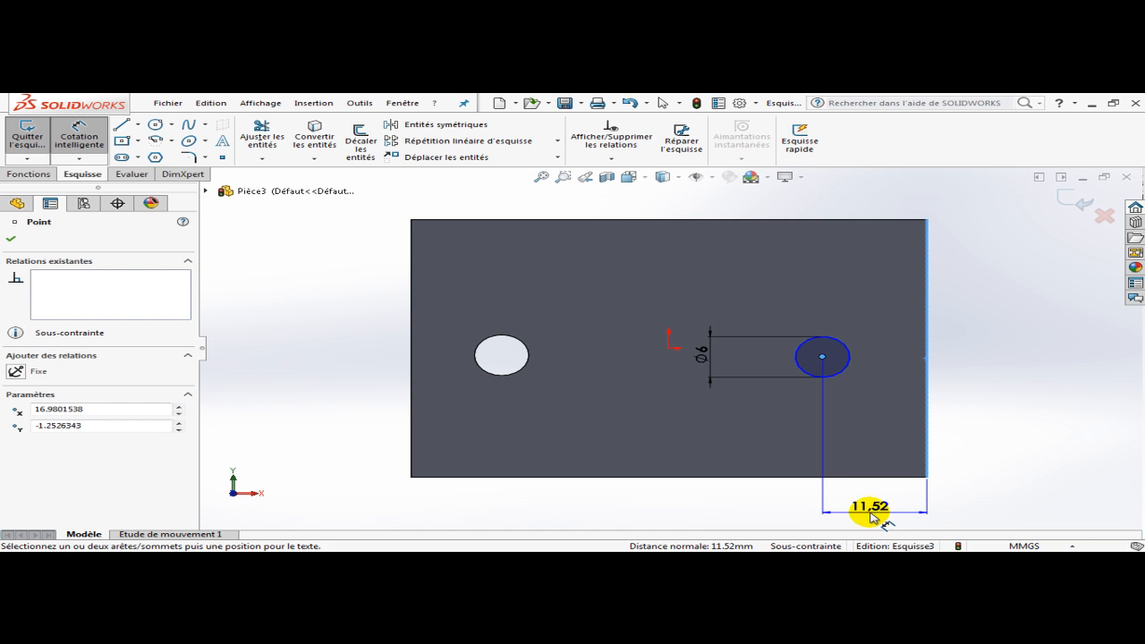
{"action": "left_click", "coordinate": [872, 517]}
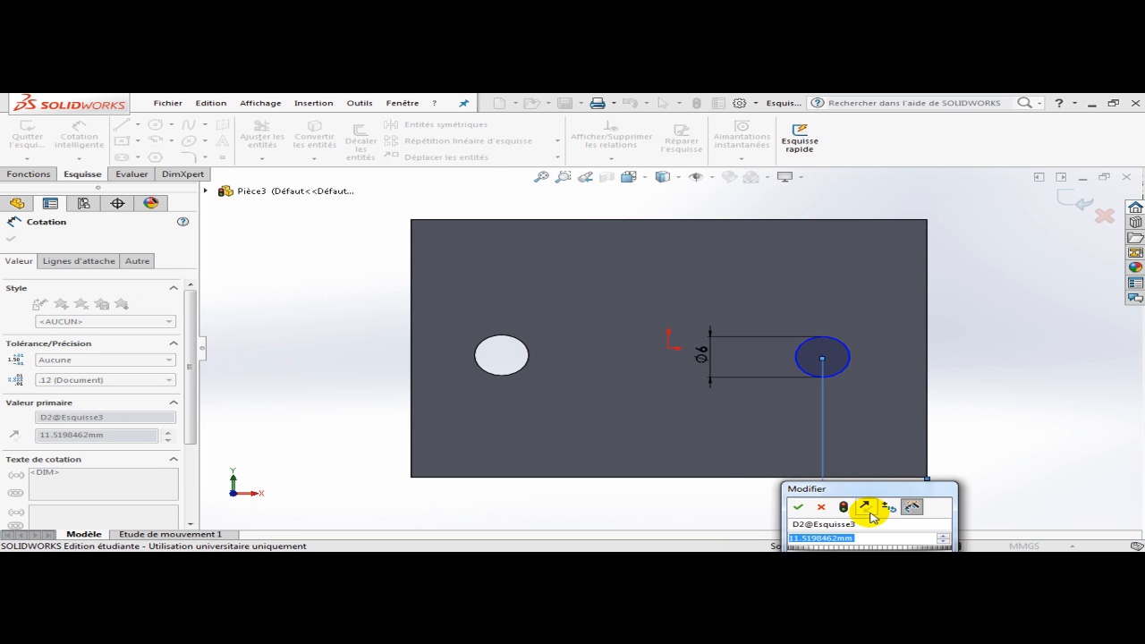
{"action": "type", "text": "10"}
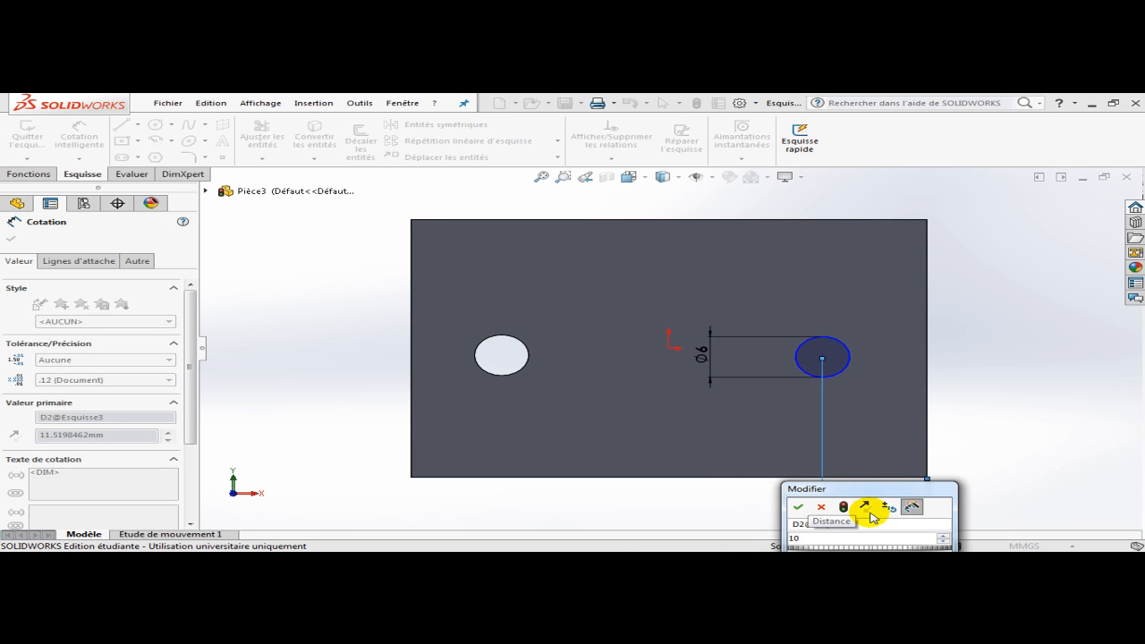
{"action": "key", "text": "Return"}
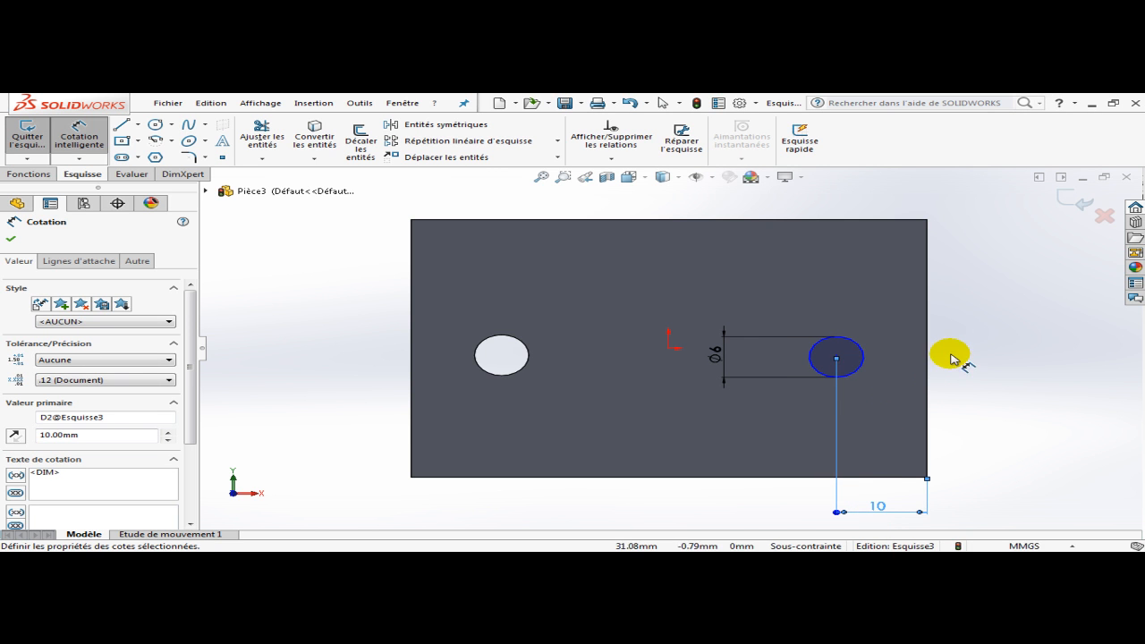
- Dimension the new circle's center 17 mm above the block's bottom edge and finish dimensioning
{"action": "left_click", "coordinate": [875, 479]}
{"action": "left_click", "coordinate": [845, 378]}
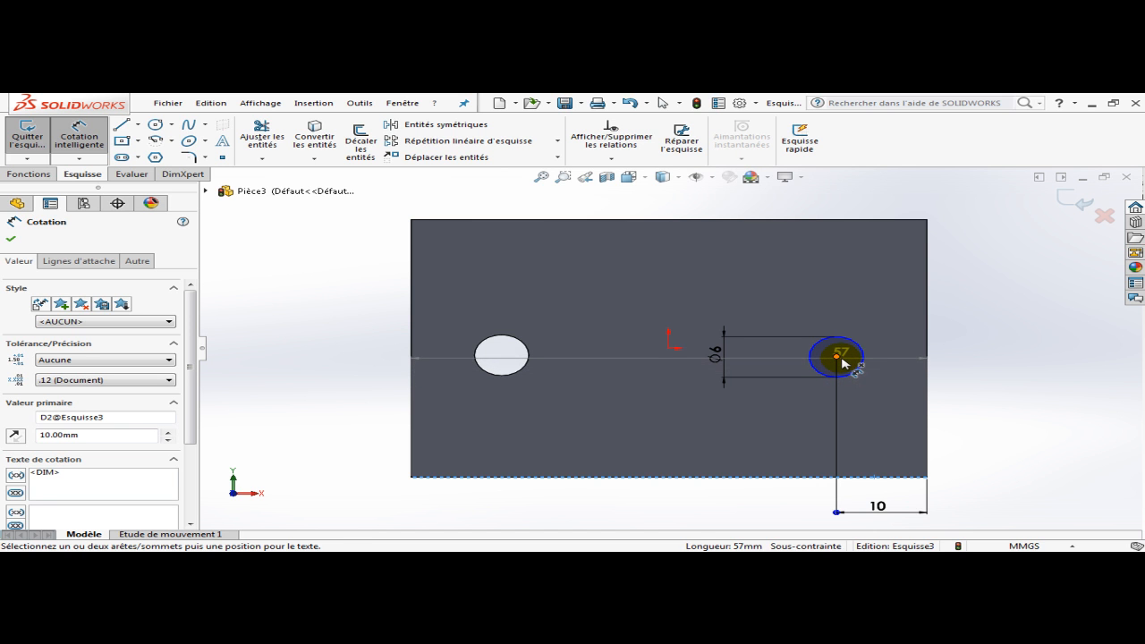
{"action": "left_click", "coordinate": [837, 357]}
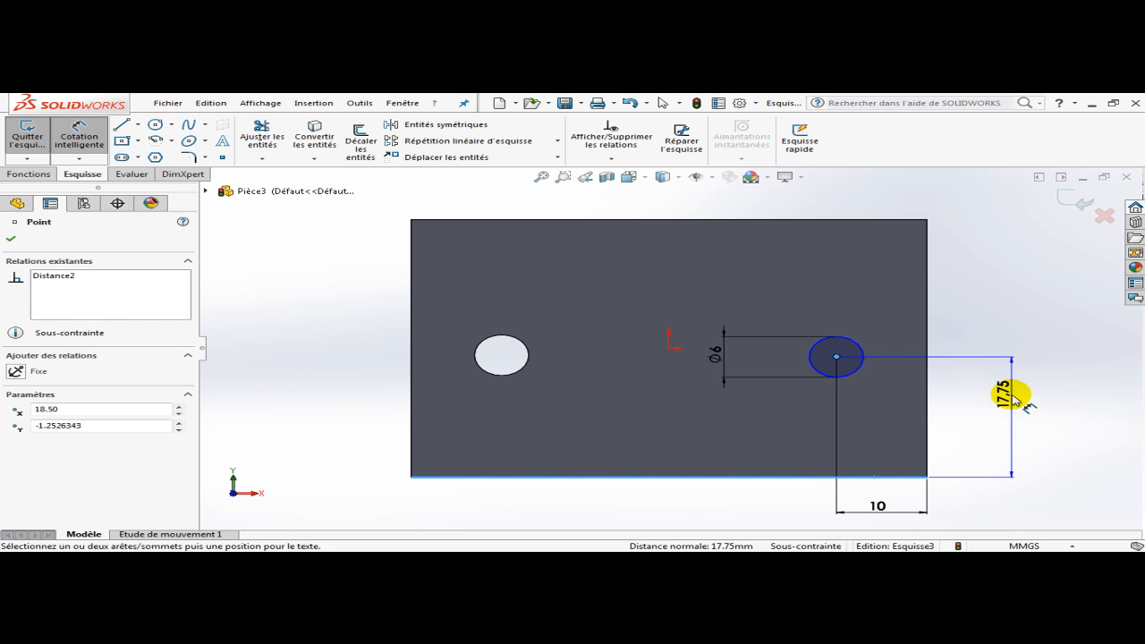
{"action": "left_click", "coordinate": [1008, 391]}
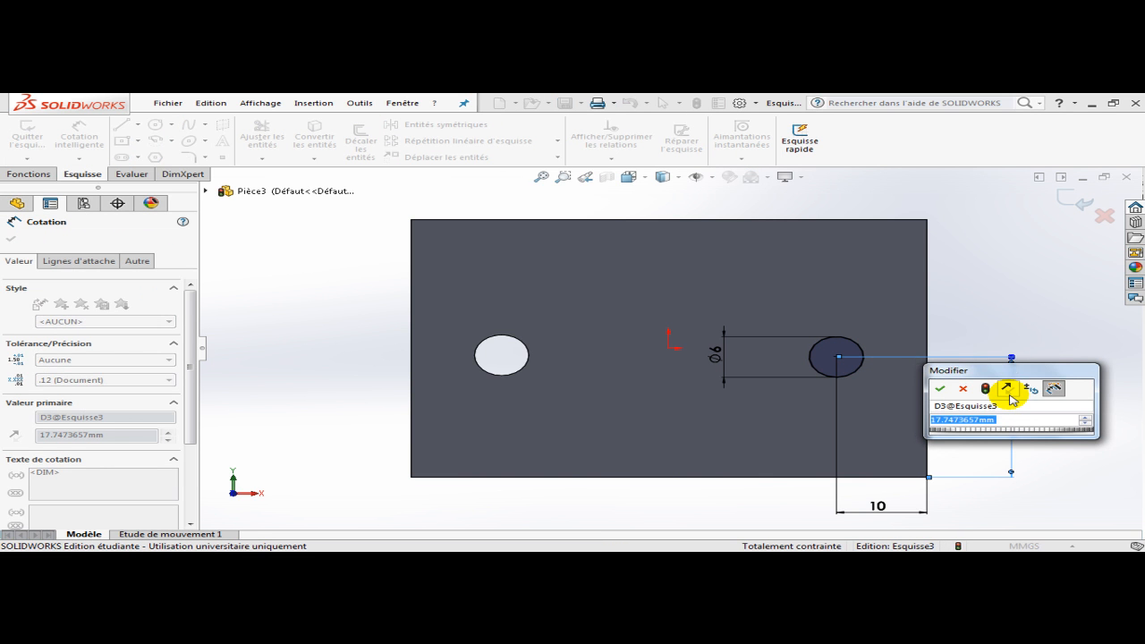
{"action": "type", "text": "17"}
{"action": "key", "text": "Return"}
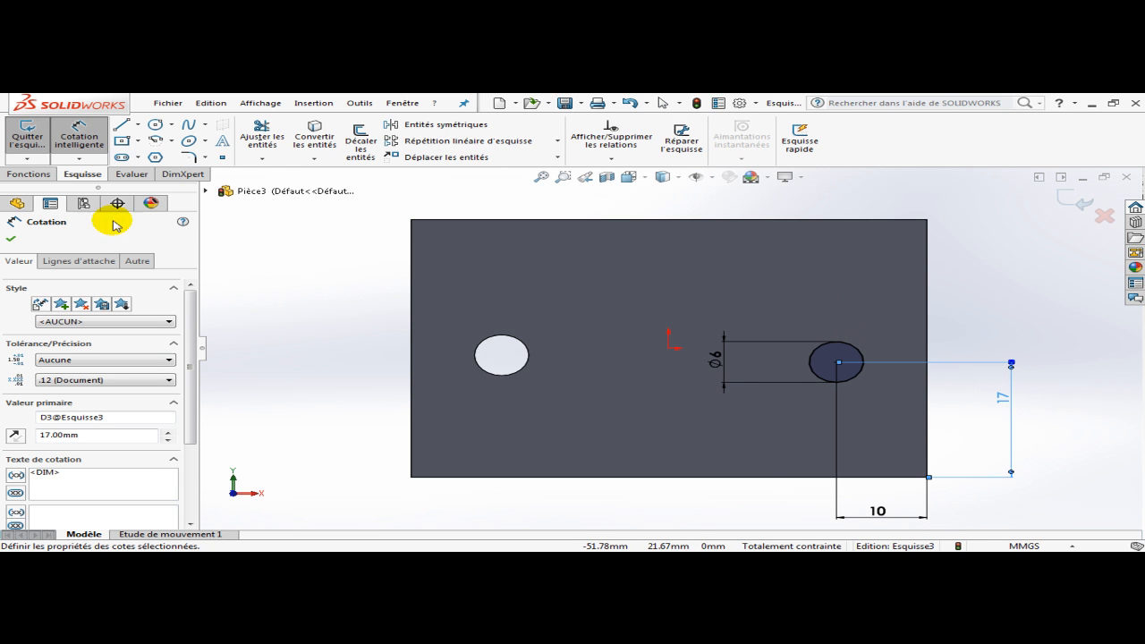
{"action": "left_click", "coordinate": [12, 241]}
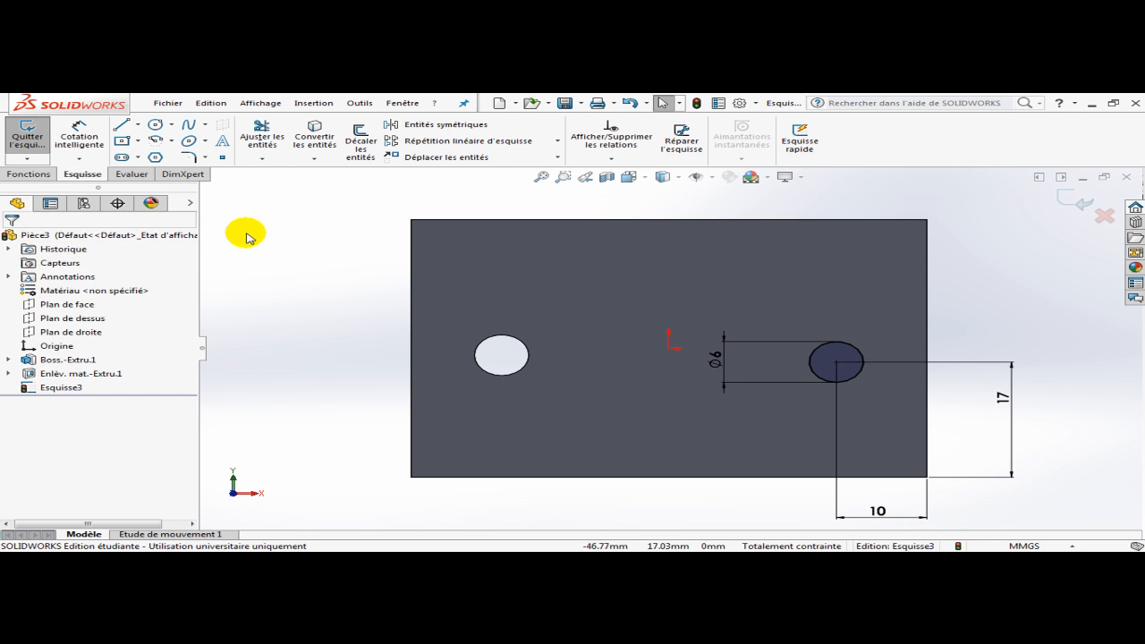
- Cut-extrude the right-hand 6 mm circle through the whole block with the A travers tout end condition
{"action": "left_click", "coordinate": [24, 174]}
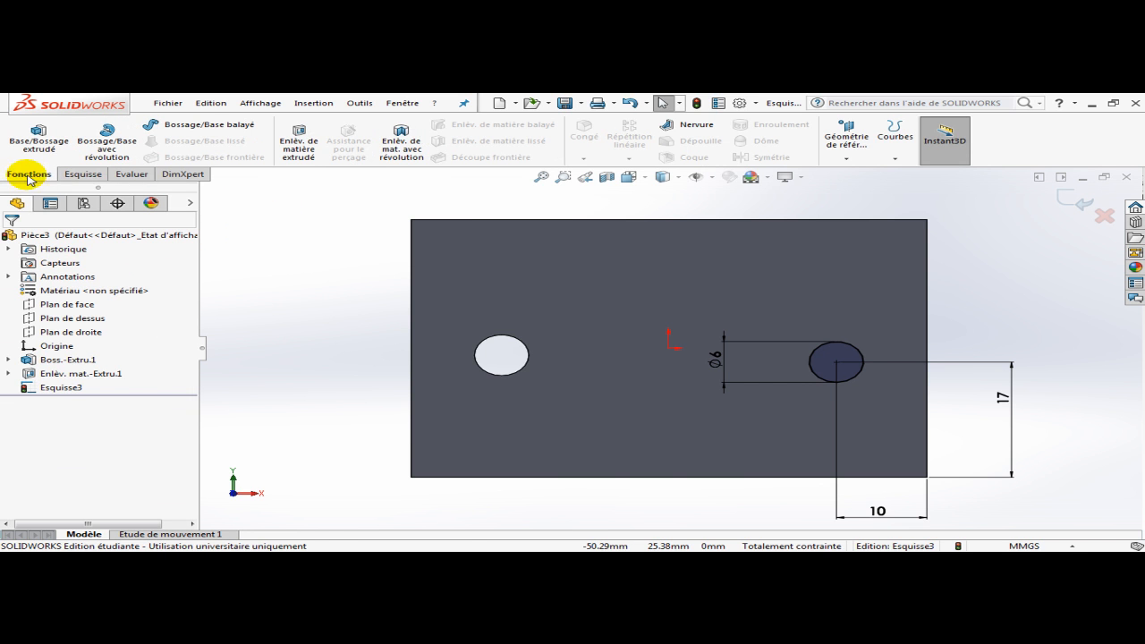
{"action": "left_click", "coordinate": [298, 149]}
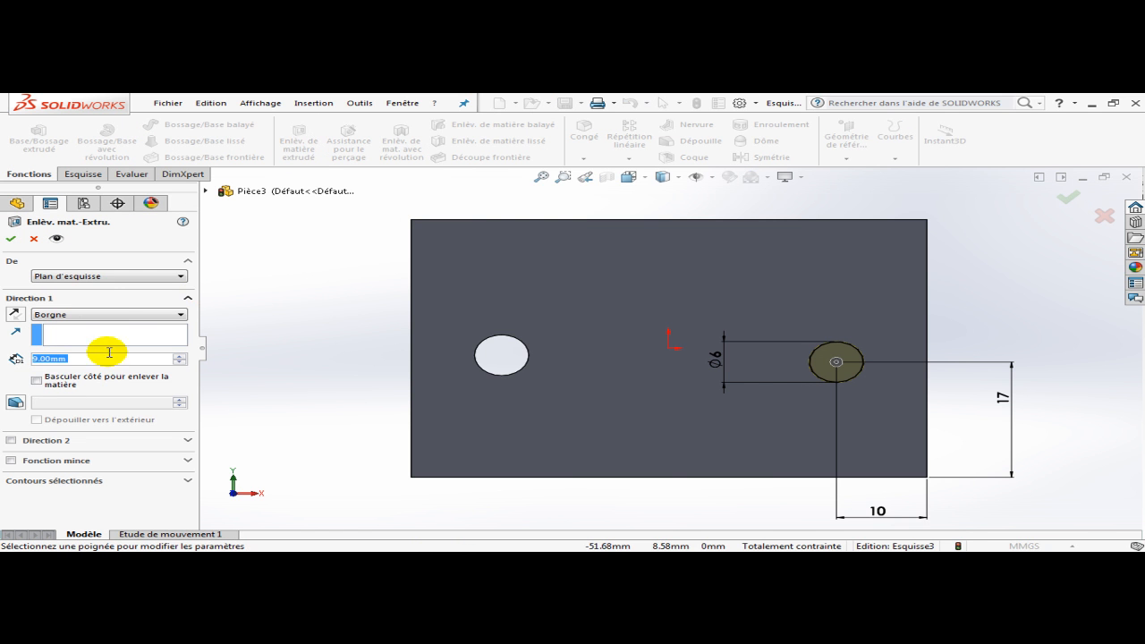
{"action": "left_click", "coordinate": [102, 315]}
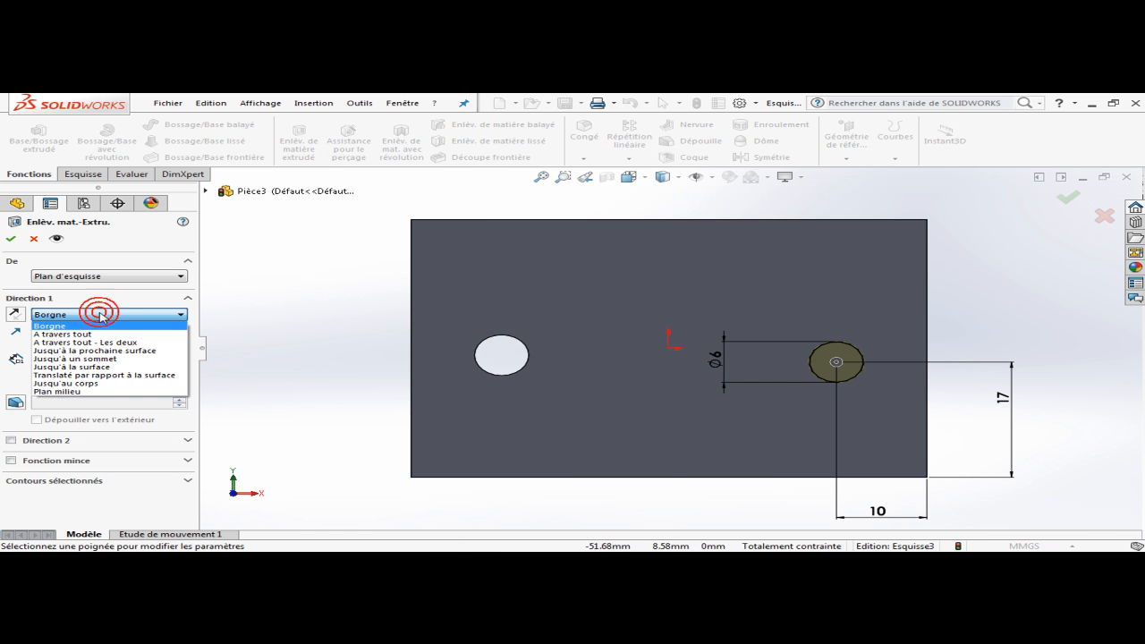
{"action": "left_click", "coordinate": [89, 334]}
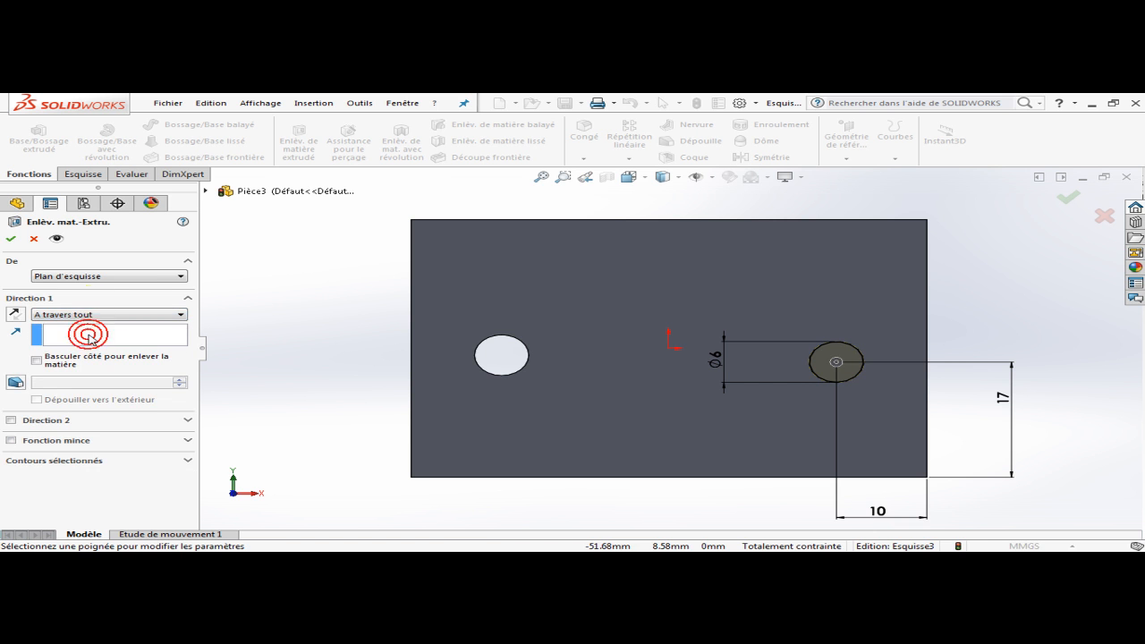
{"action": "left_click", "coordinate": [13, 238]}
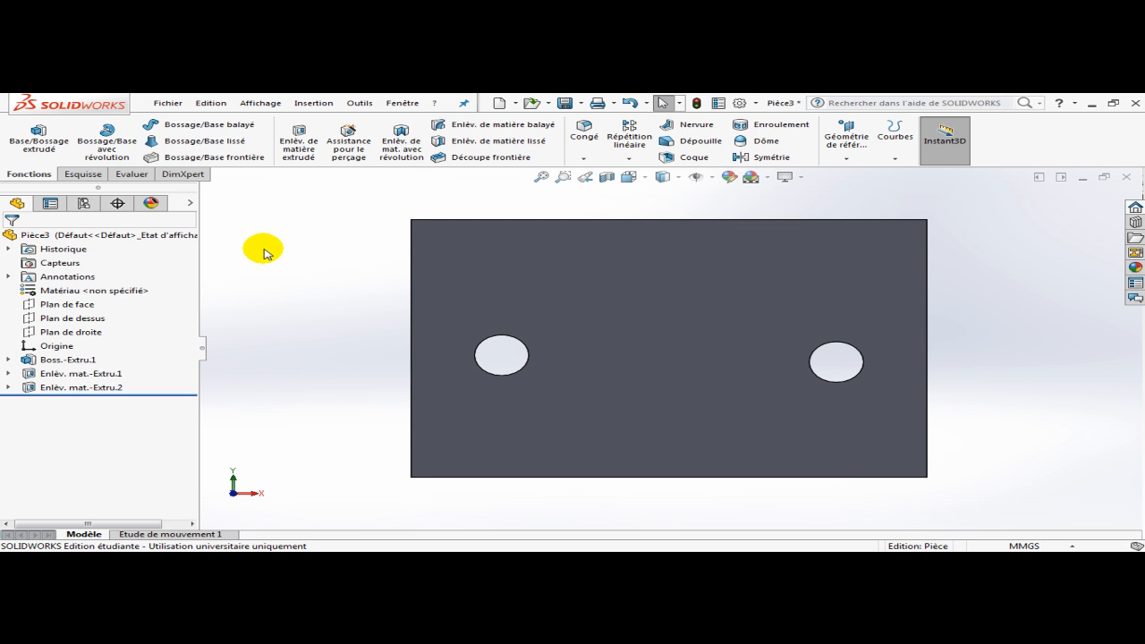
- In a new sketch on the front face, draw a circle about 10 mm in diameter, centered about 10.9 mm directly above the origin
{"action": "left_click", "coordinate": [73, 174]}
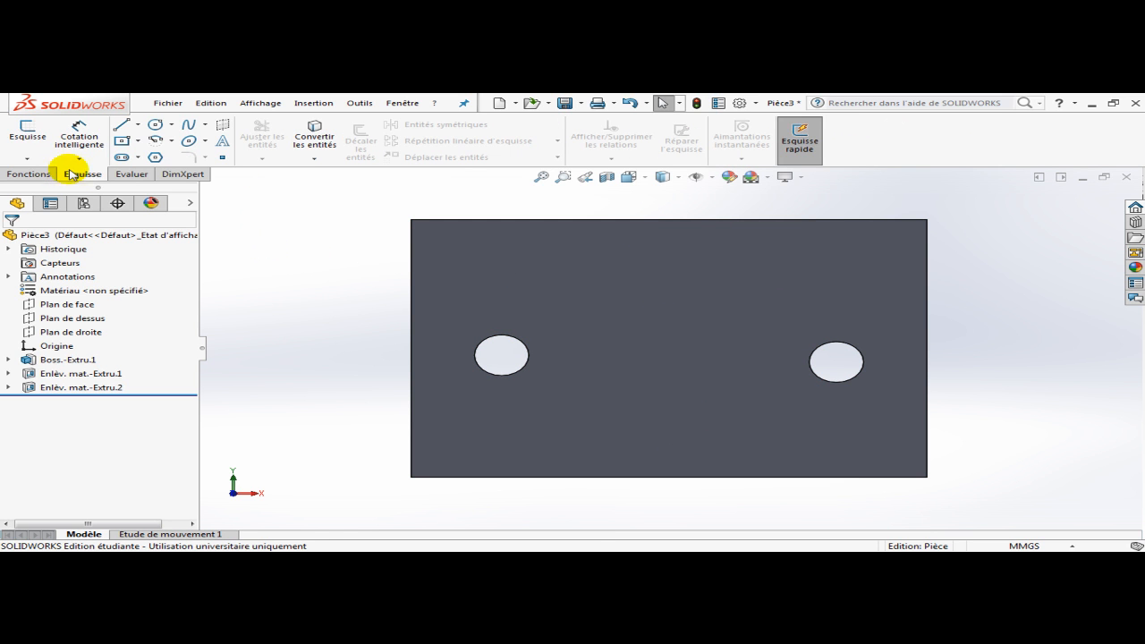
{"action": "left_click", "coordinate": [22, 136]}
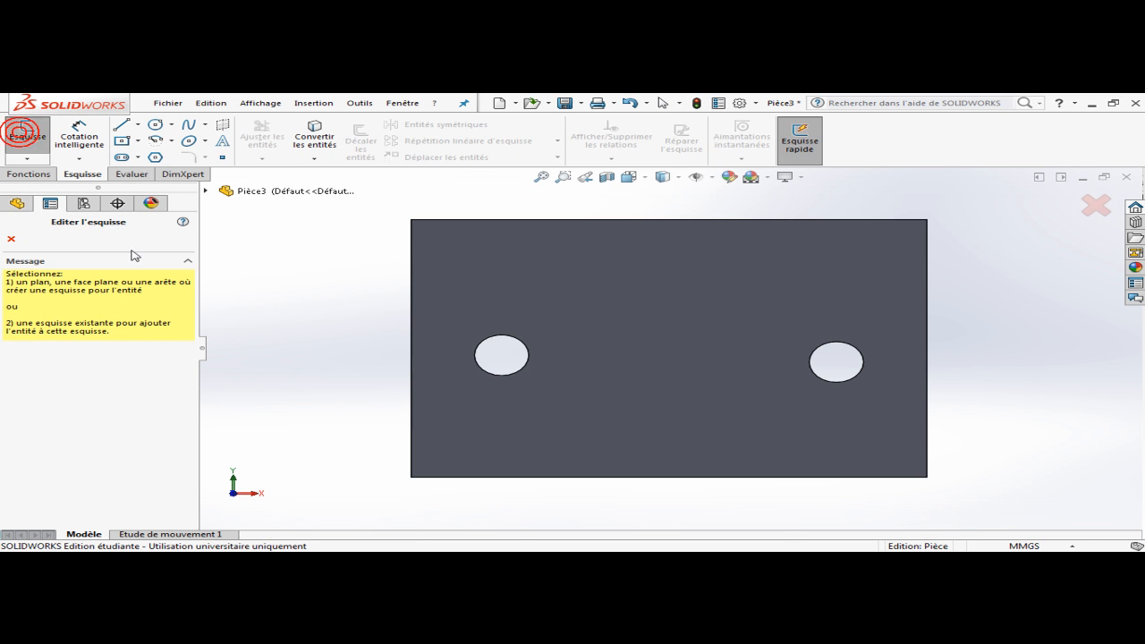
{"action": "left_click", "coordinate": [704, 285]}
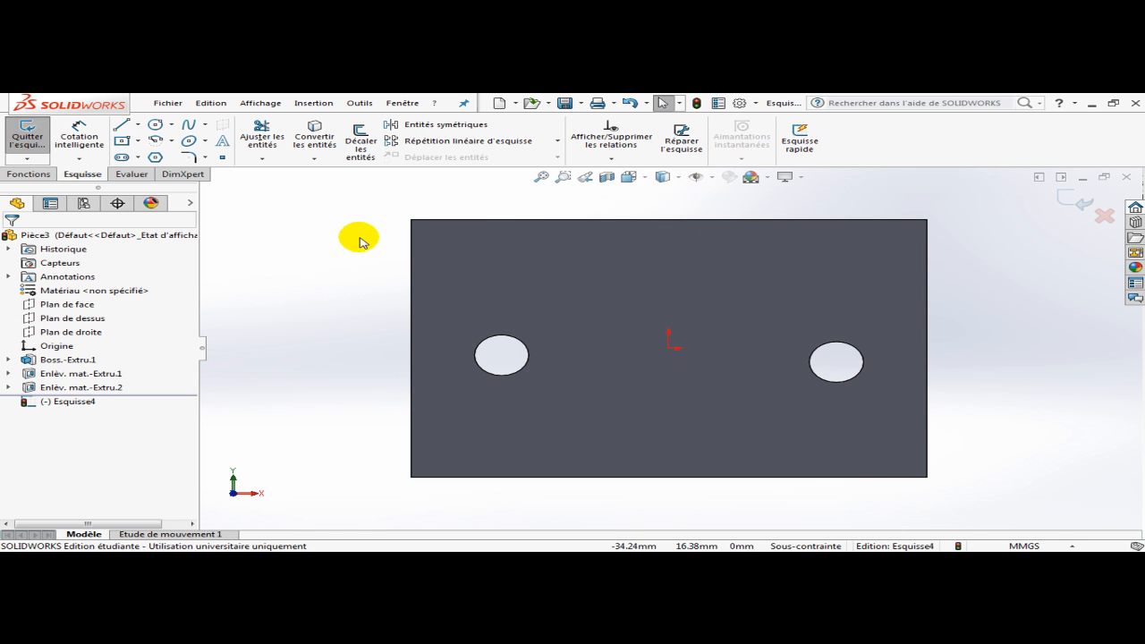
{"action": "left_click", "coordinate": [162, 128]}
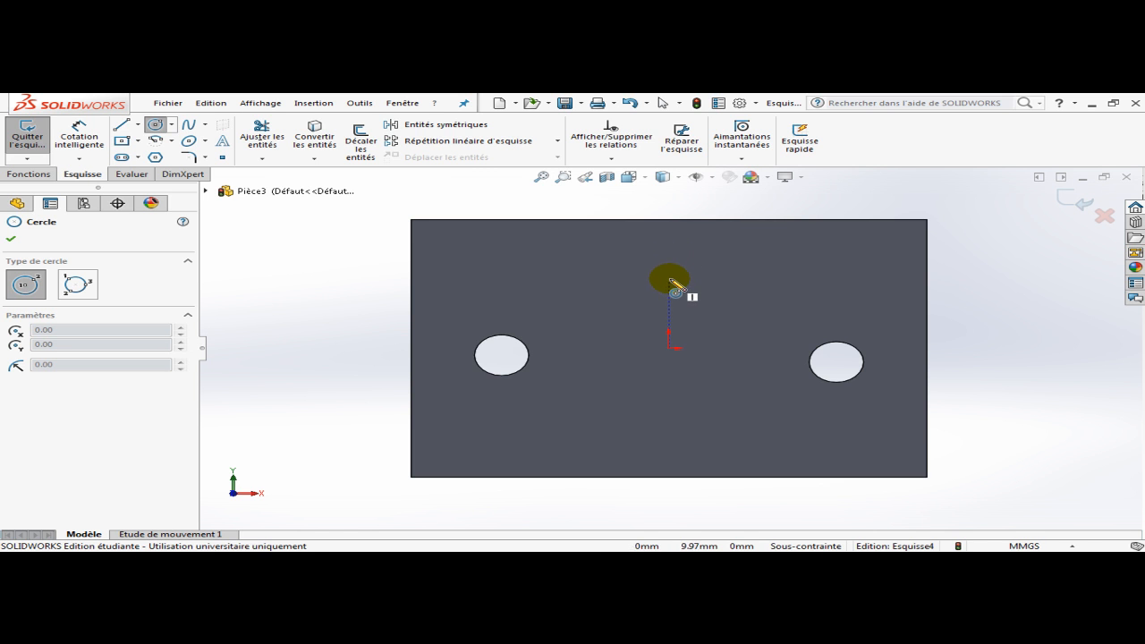
{"action": "left_click", "coordinate": [668, 274]}
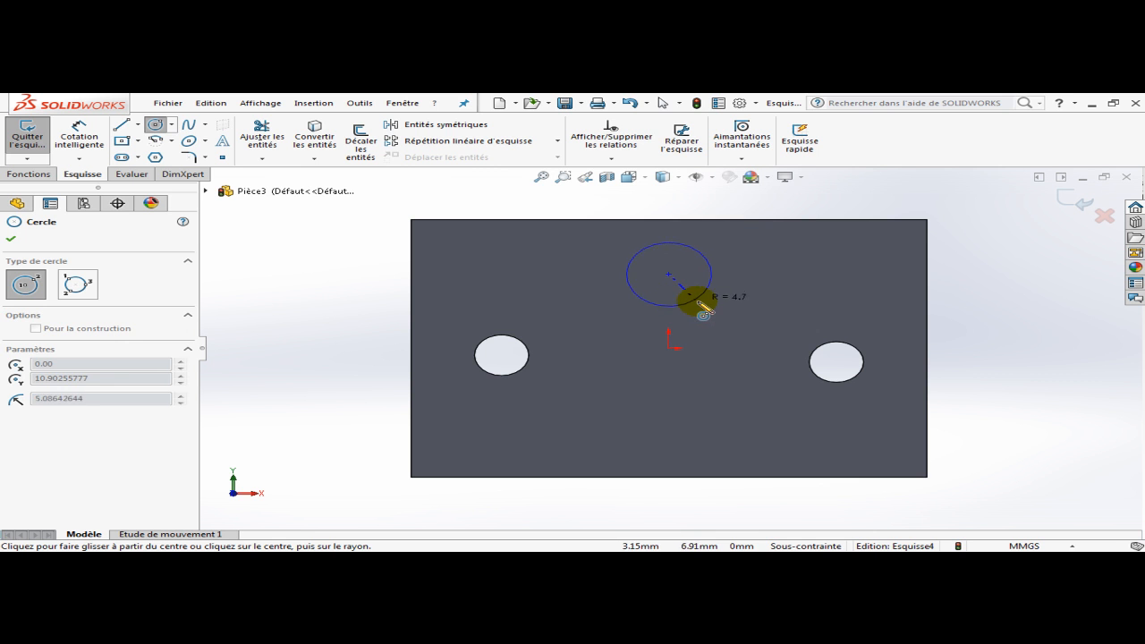
{"action": "left_click", "coordinate": [699, 301]}
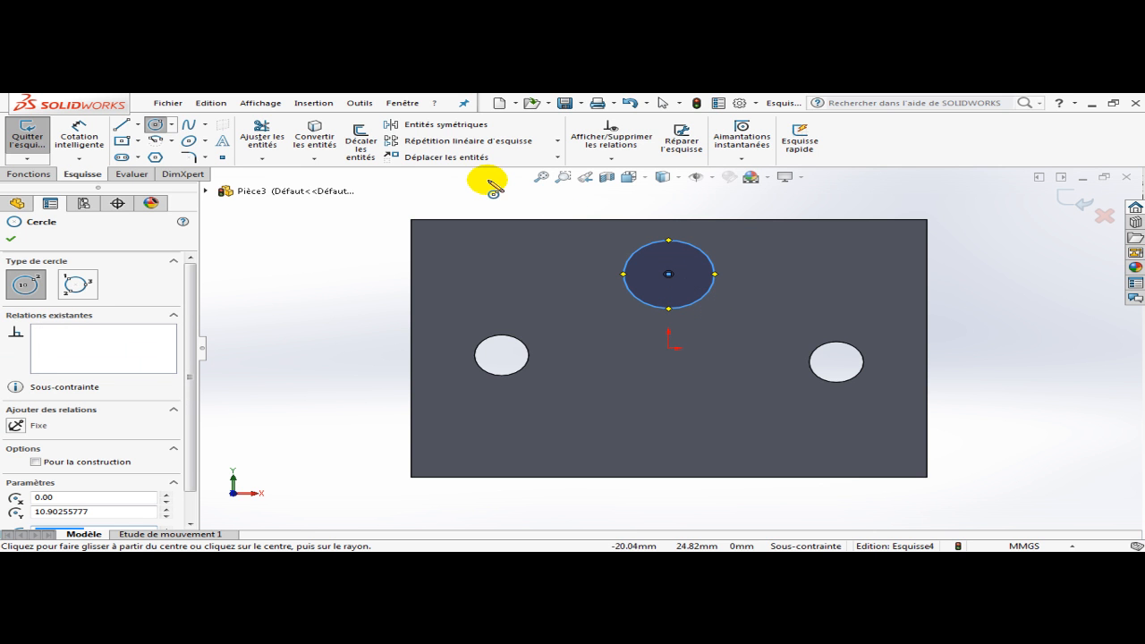
{"action": "left_click", "coordinate": [11, 239]}
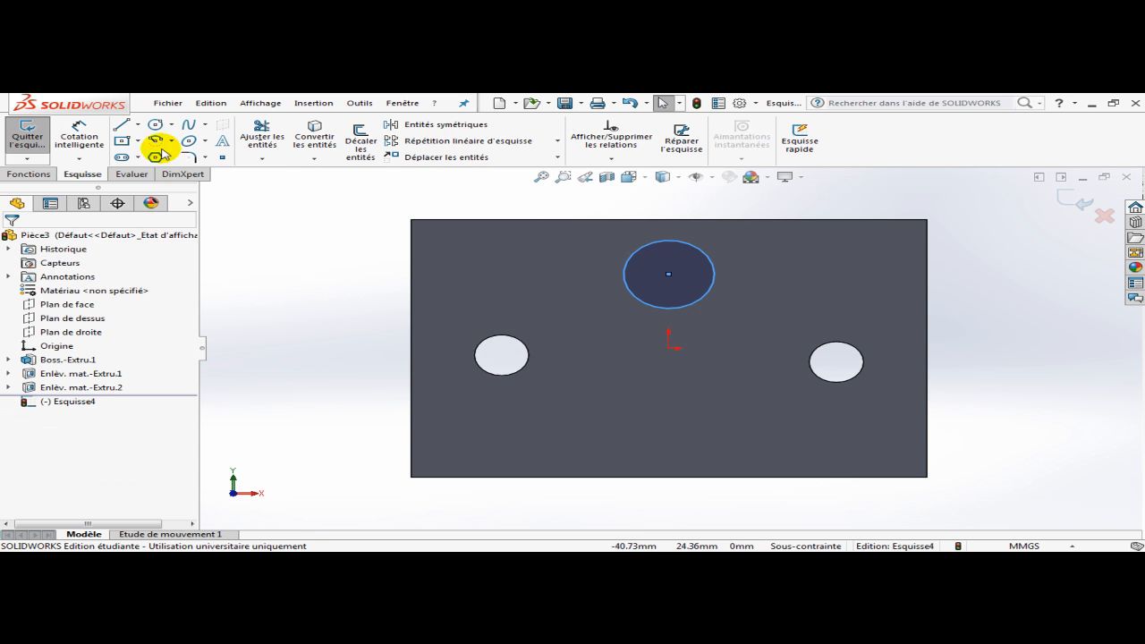
- Dimension the upper central circle's diameter as 10 mm
{"action": "left_click", "coordinate": [72, 137]}
{"action": "left_click", "coordinate": [636, 302]}
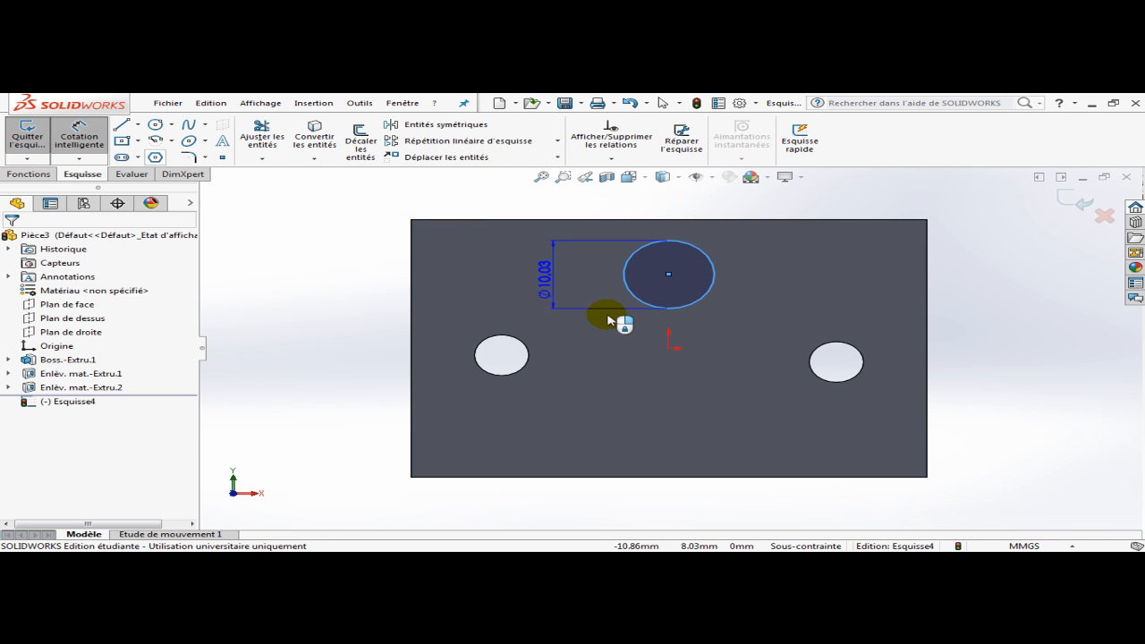
{"action": "left_click", "coordinate": [543, 275]}
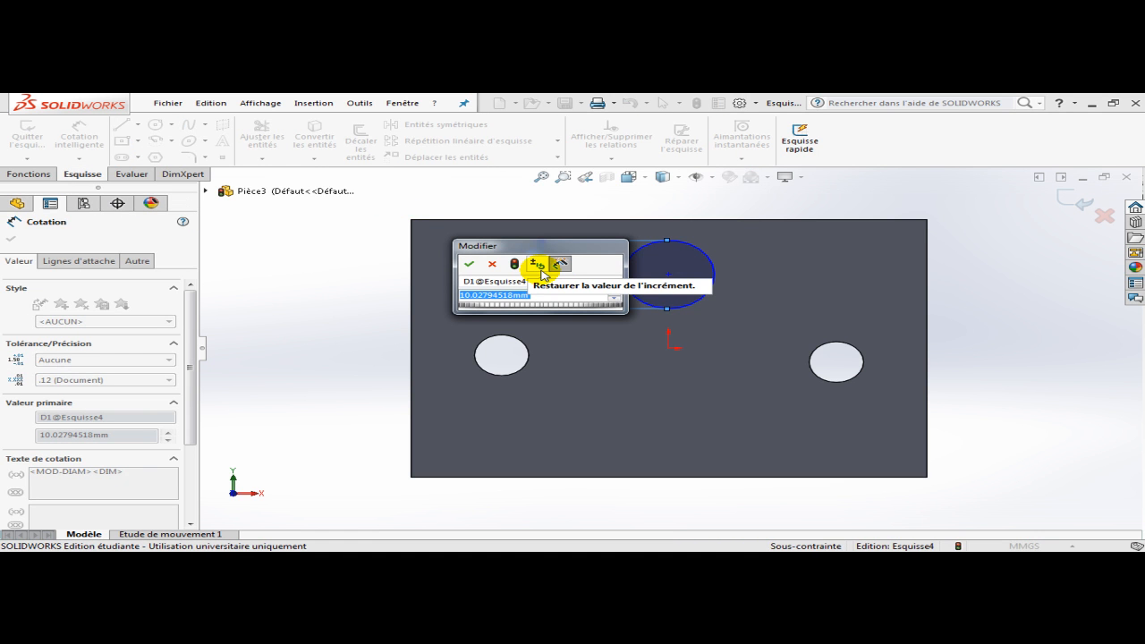
{"action": "type", "text": "10"}
{"action": "key", "text": "Return"}
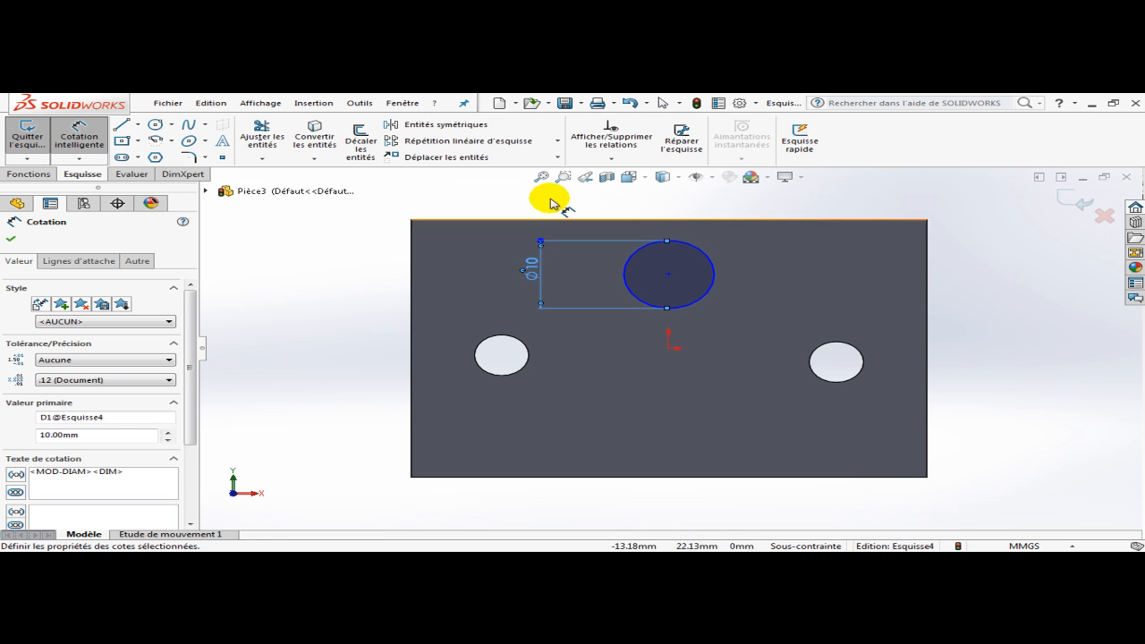
- Dimension the upper circle's center horizontally from the block's left edge, entering the distance as 57/2
{"action": "left_click", "coordinate": [669, 275]}
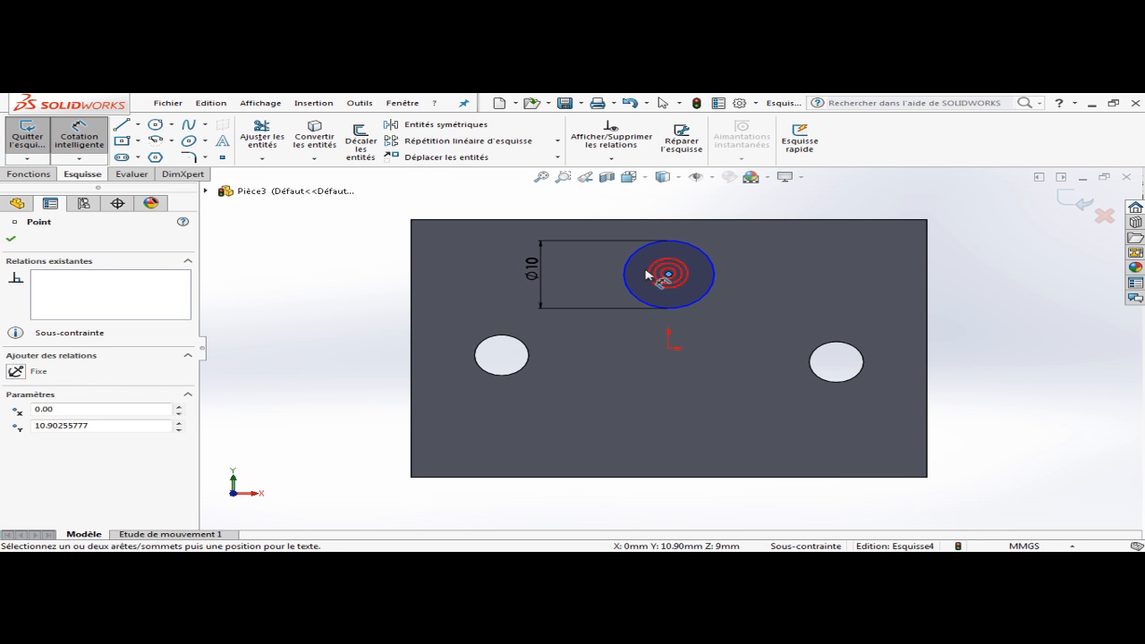
{"action": "left_click", "coordinate": [412, 284]}
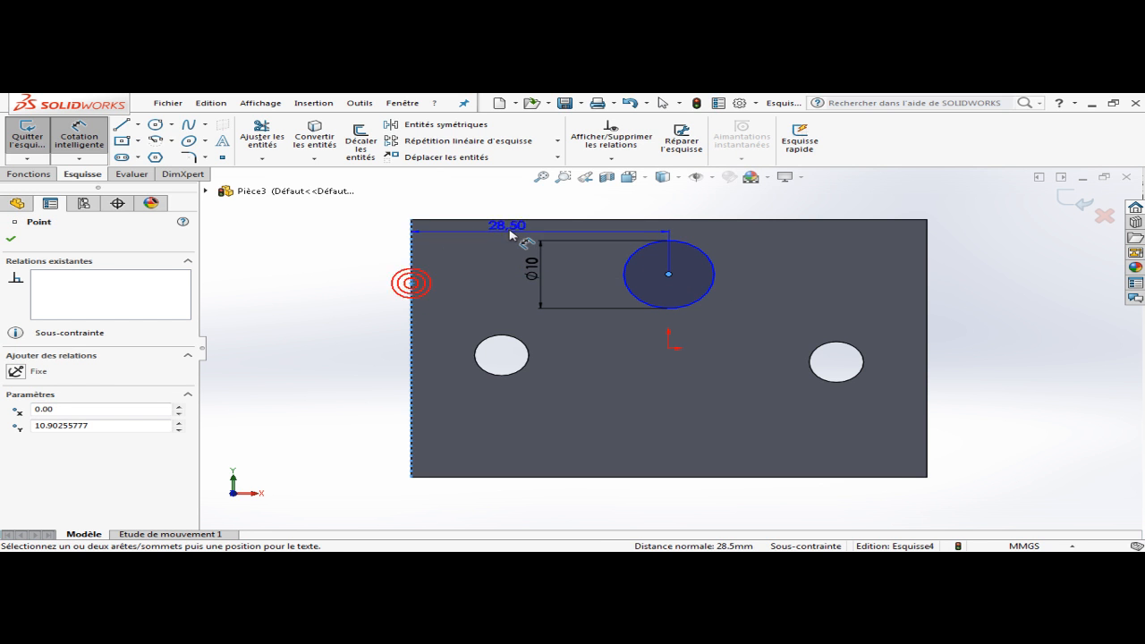
{"action": "left_click", "coordinate": [572, 210]}
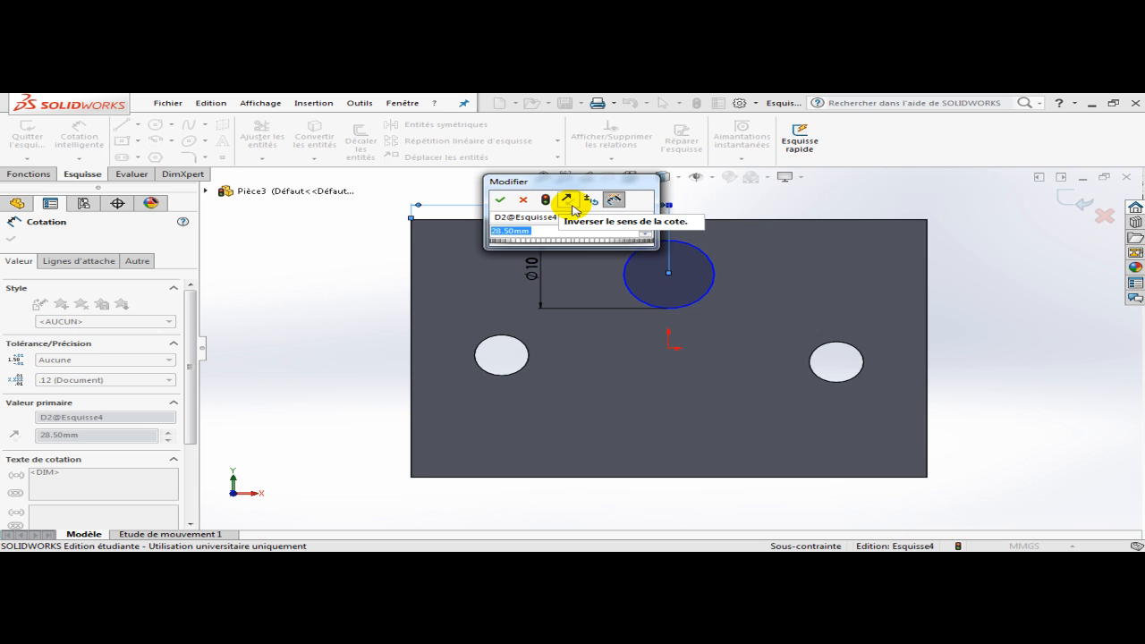
{"action": "type", "text": "5"}
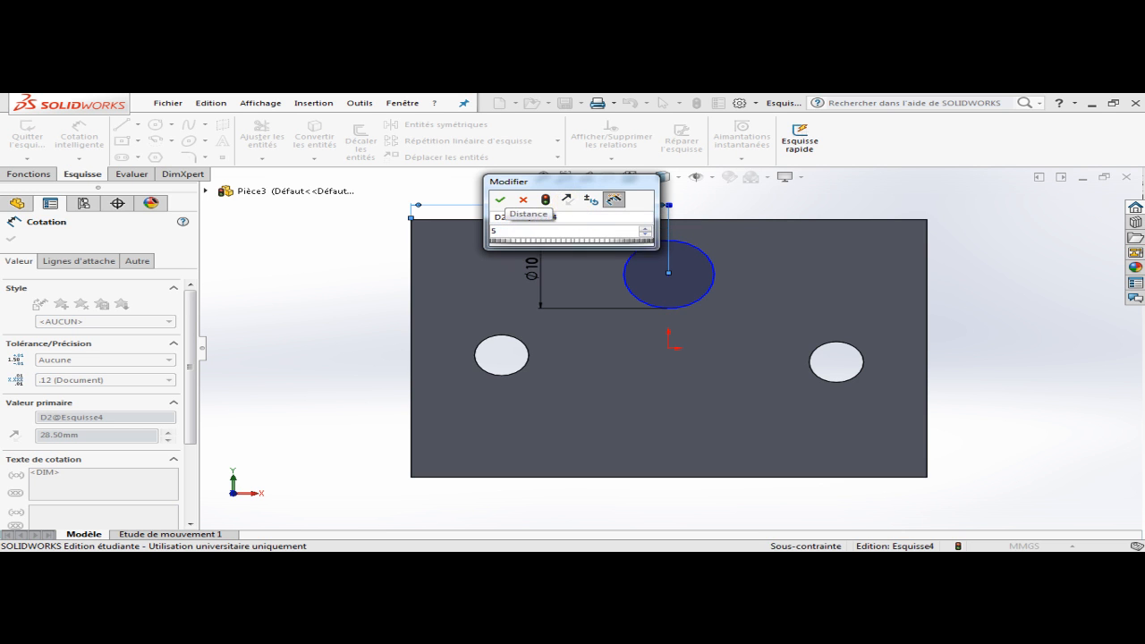
{"action": "type", "text": "7/"}
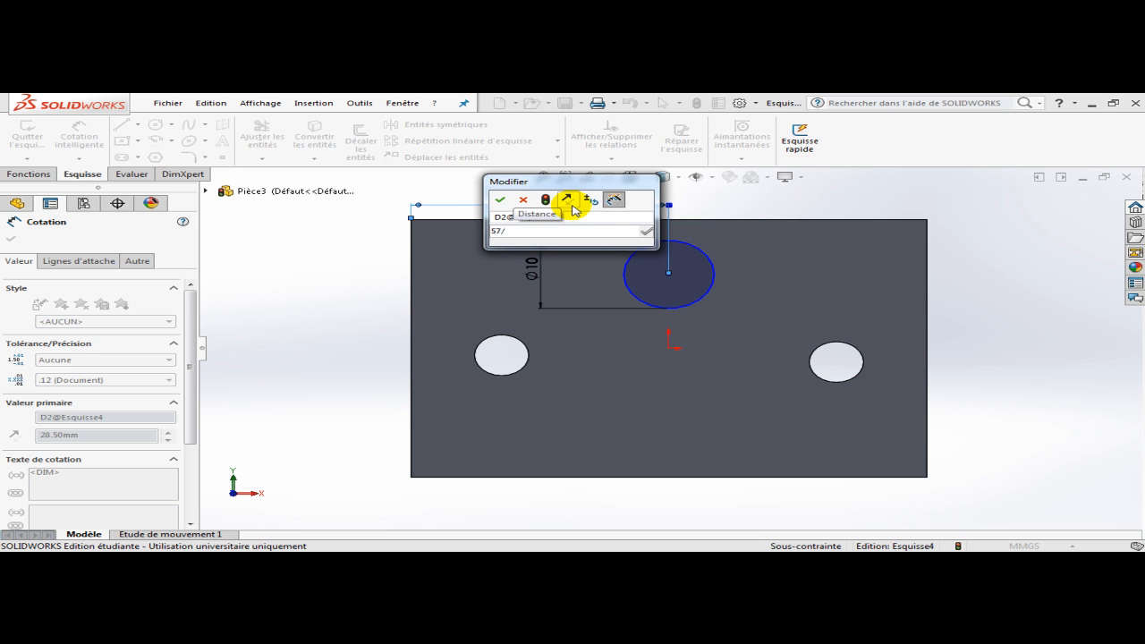
{"action": "type", "text": "2"}
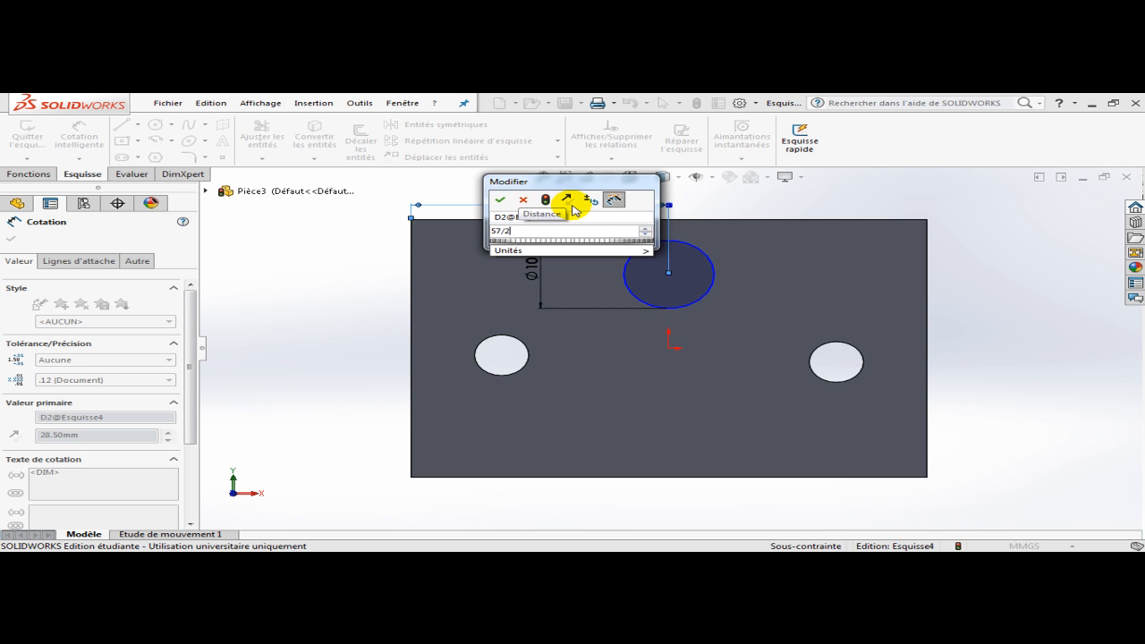
{"action": "key", "text": "Return"}
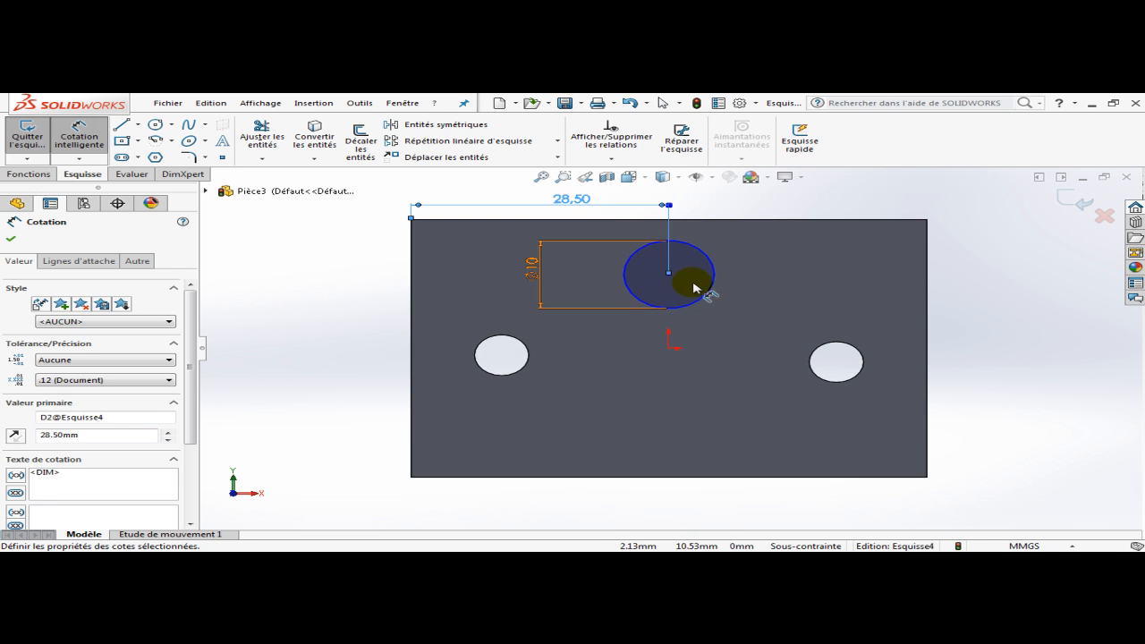
- Dimension the upper circle's center 30 mm above the block's bottom edge and finish dimensioning
{"action": "left_click", "coordinate": [630, 479]}
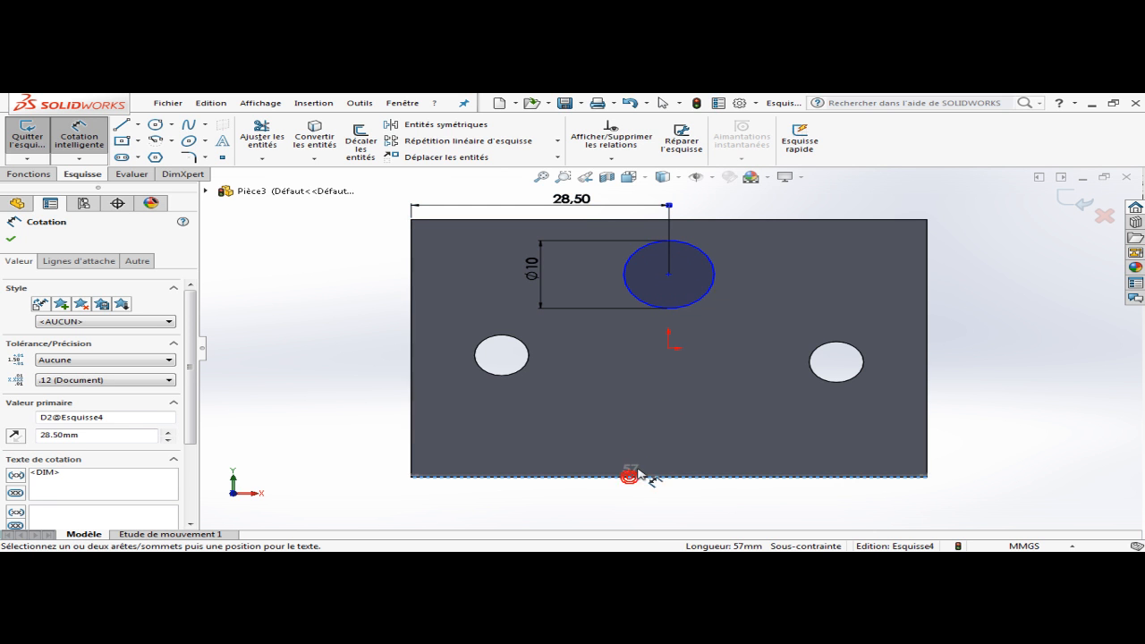
{"action": "left_click", "coordinate": [670, 275]}
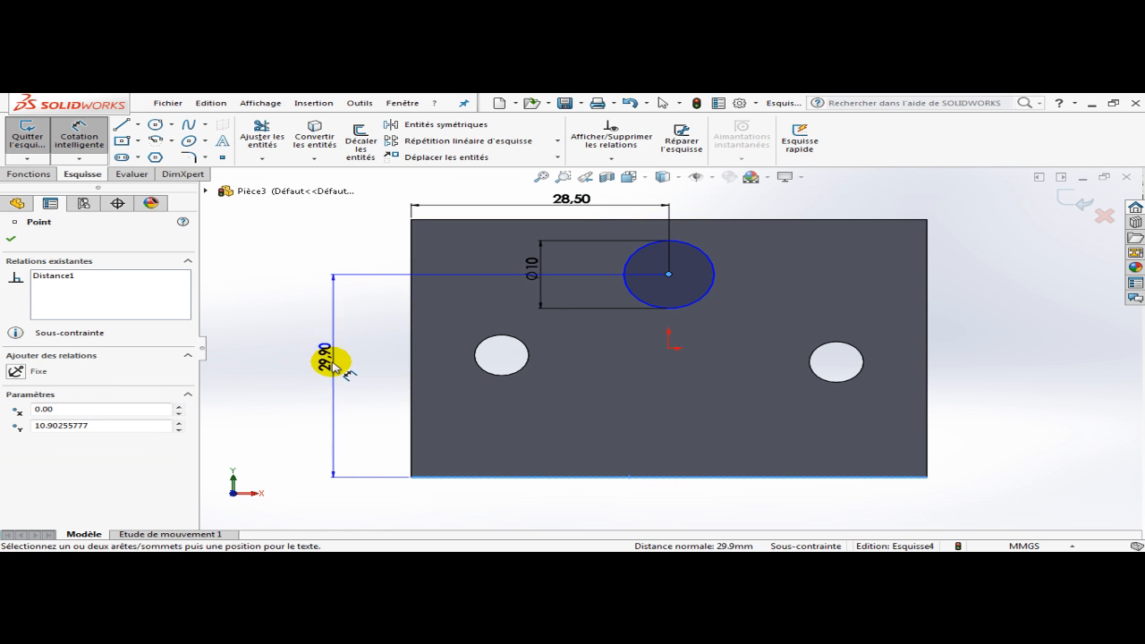
{"action": "left_click", "coordinate": [327, 379]}
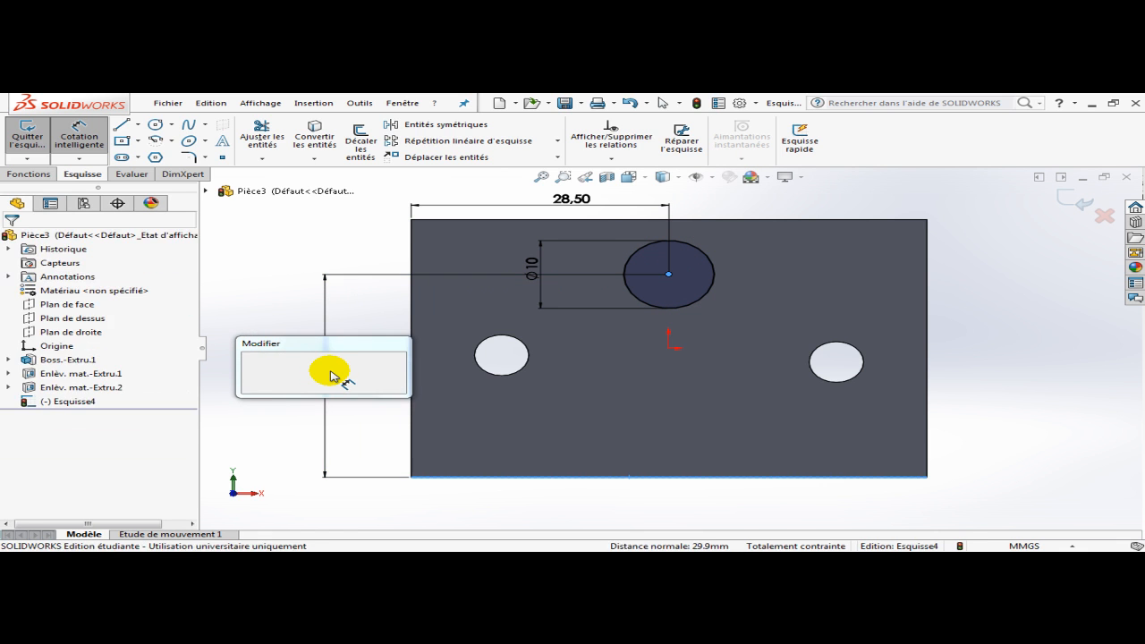
{"action": "type", "text": "3"}
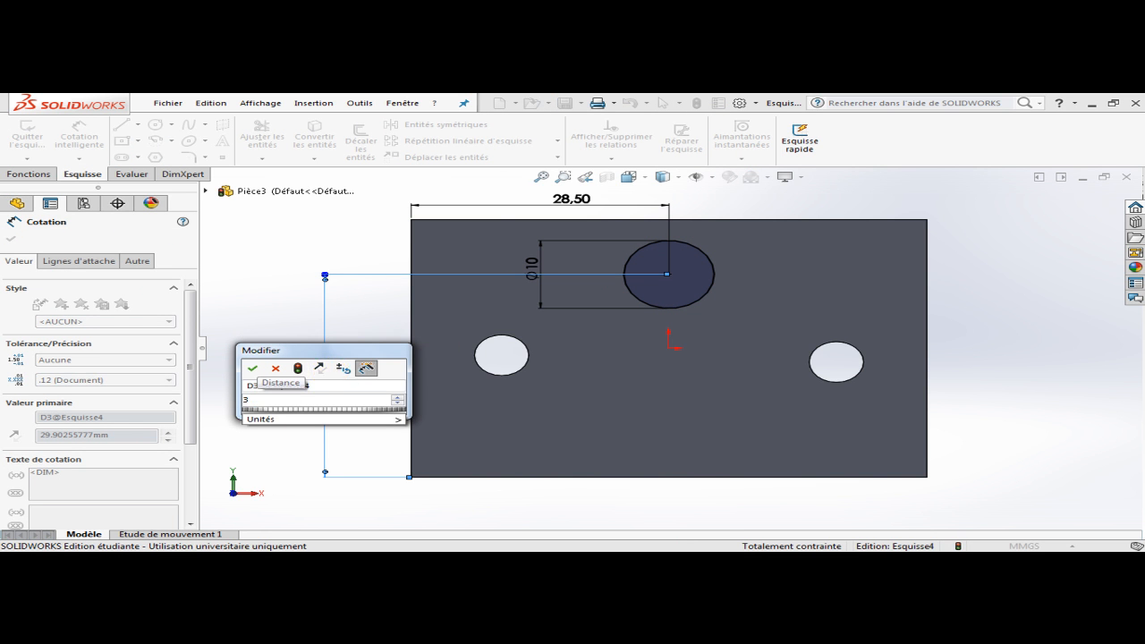
{"action": "type", "text": "0"}
{"action": "key", "text": "Return"}
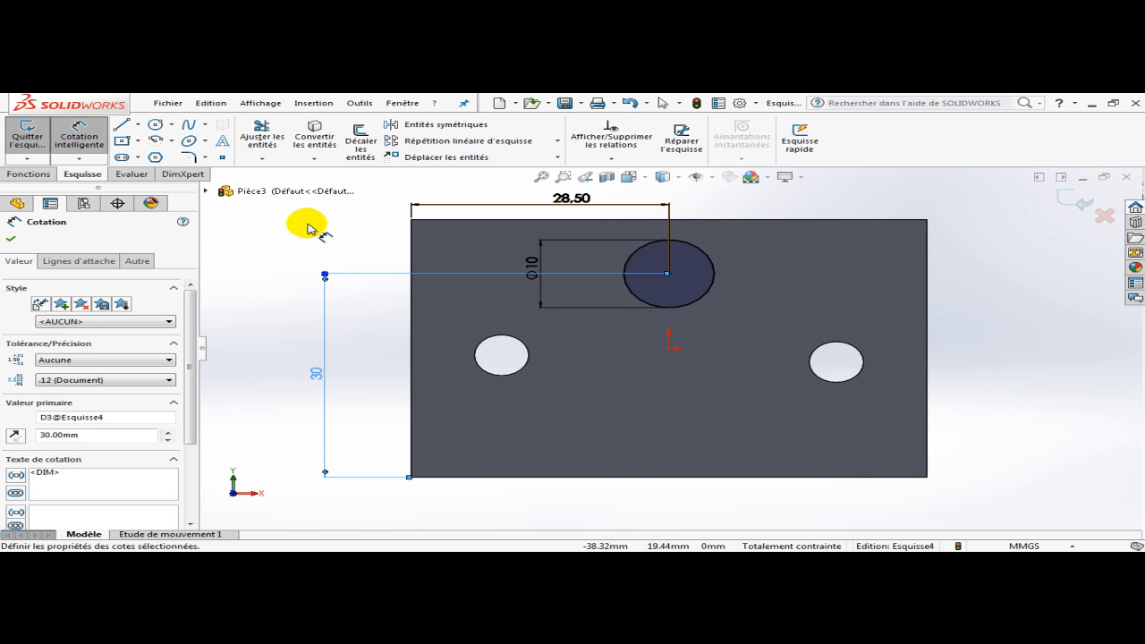
{"action": "left_click", "coordinate": [11, 239]}
- Cut-extrude the upper 10 mm circle through the whole block with the A travers tout end condition
{"action": "left_click", "coordinate": [29, 174]}
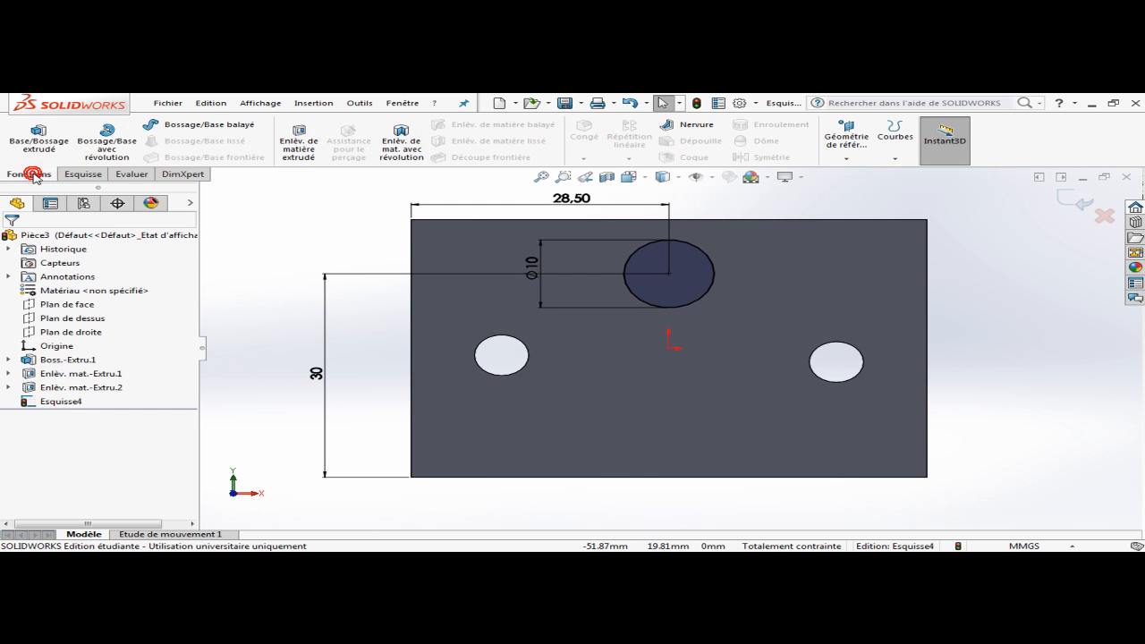
{"action": "left_click", "coordinate": [296, 146]}
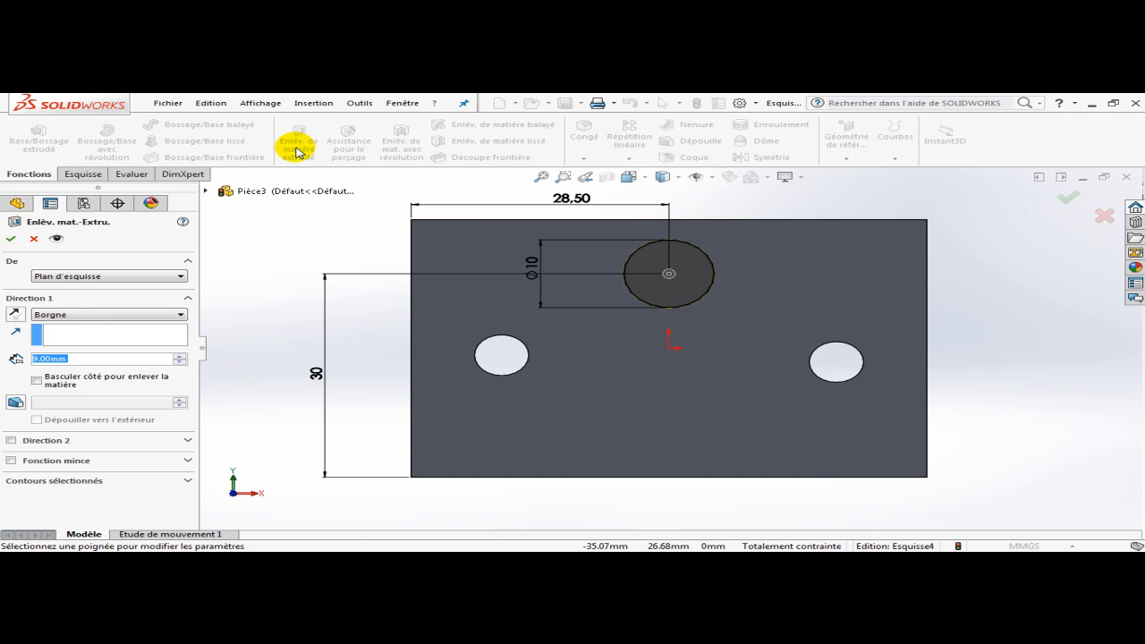
{"action": "left_click", "coordinate": [99, 315]}
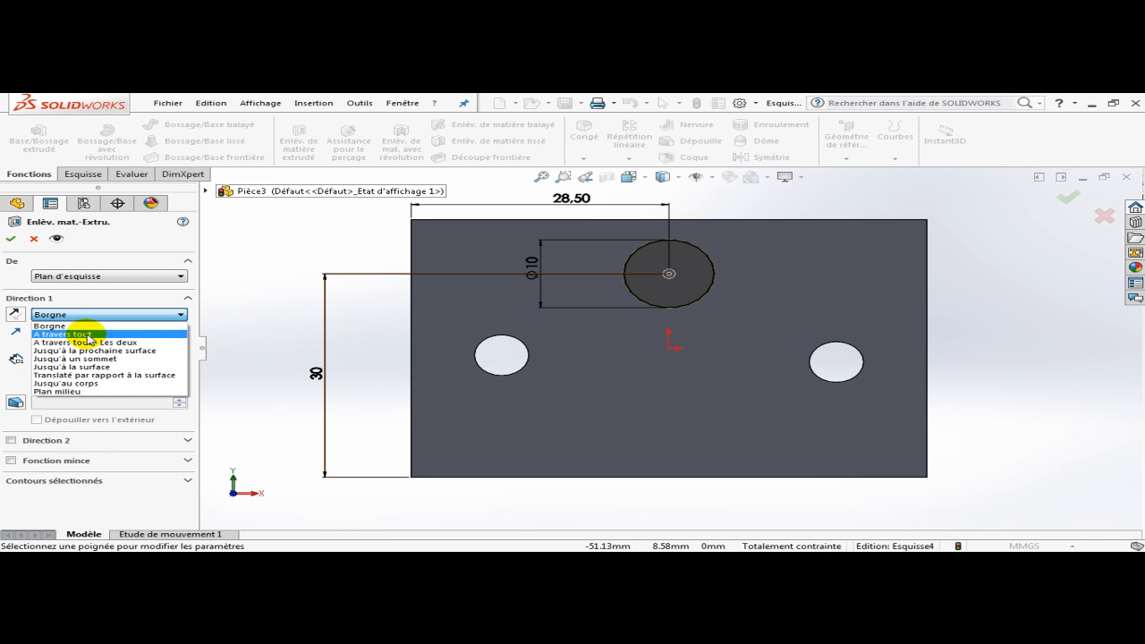
{"action": "left_click", "coordinate": [87, 335]}
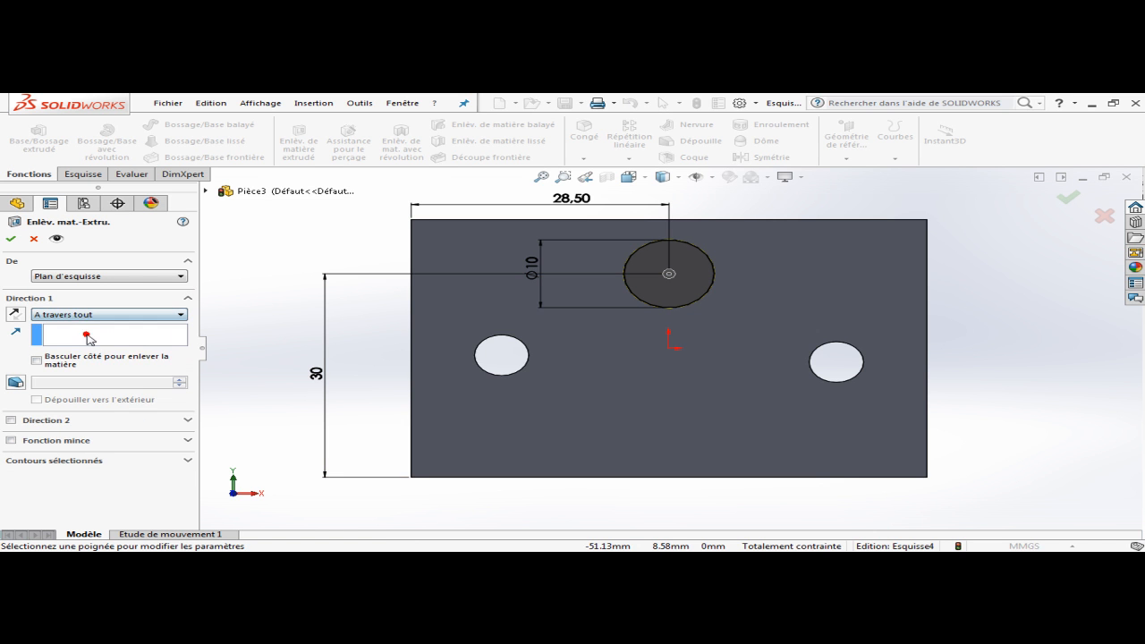
{"action": "left_click", "coordinate": [11, 238]}
{"action": "left_click", "coordinate": [286, 238]}
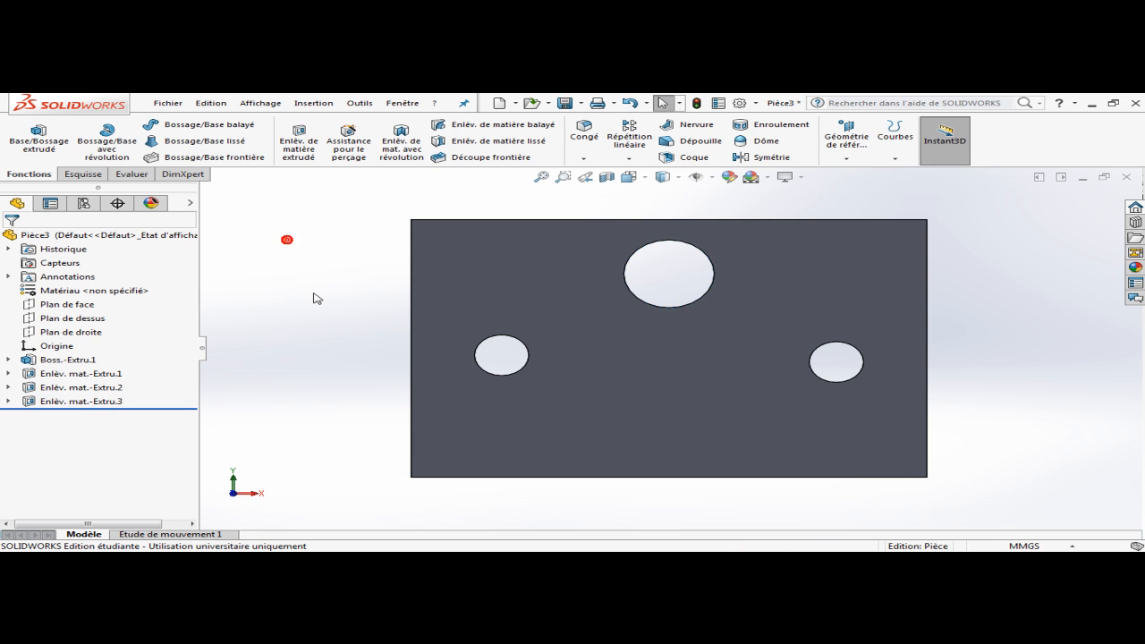
- Edit the sketch of the left 6 mm hole, enter 18 mm for its center height above the bottom edge, and exit the sketch
{"action": "mouse_move", "coordinate": [313, 298]}
{"action": "middle_mouse_down"}
{"action": "mouse_move", "coordinate": [271, 304]}
{"action": "mouse_move", "coordinate": [293, 298]}
{"action": "middle_mouse_up"}
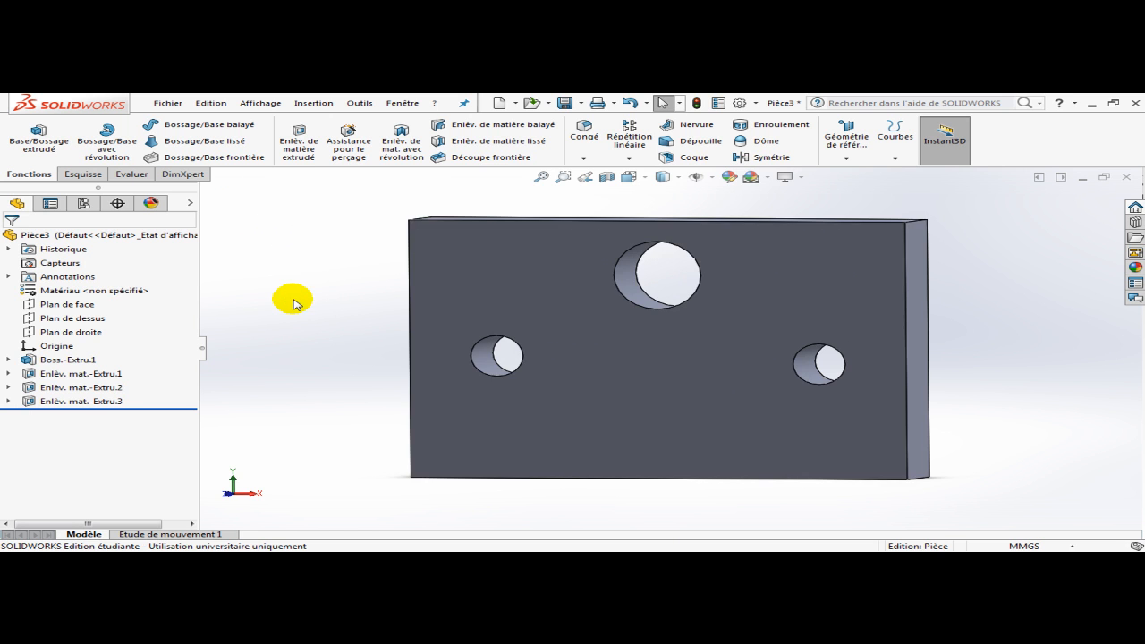
{"action": "key", "text": "f"}
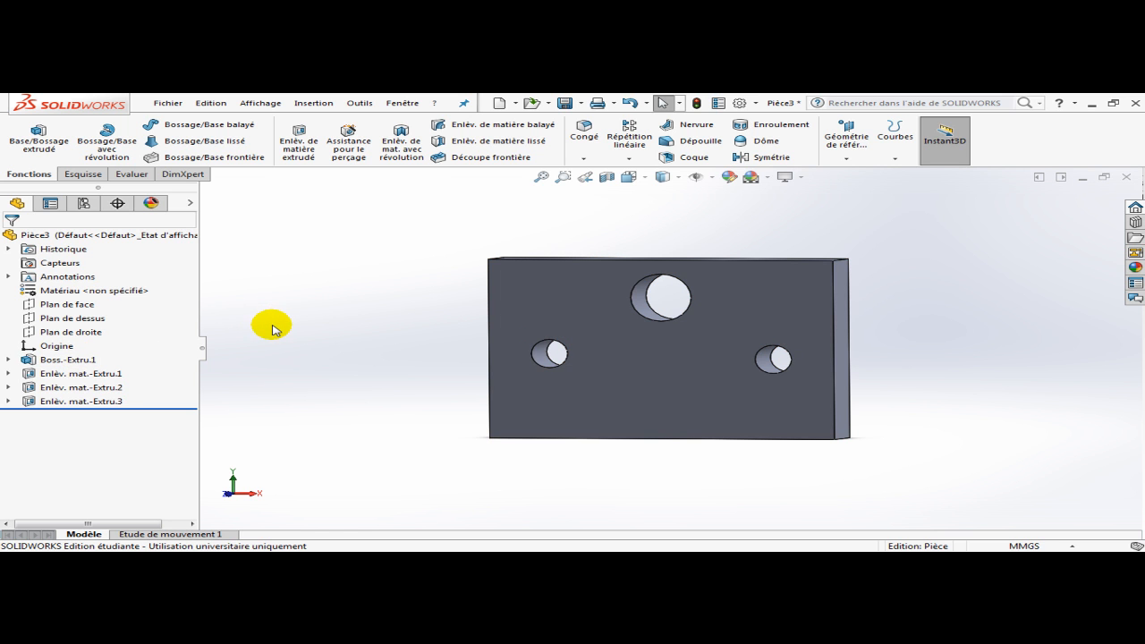
{"action": "left_click", "coordinate": [70, 374]}
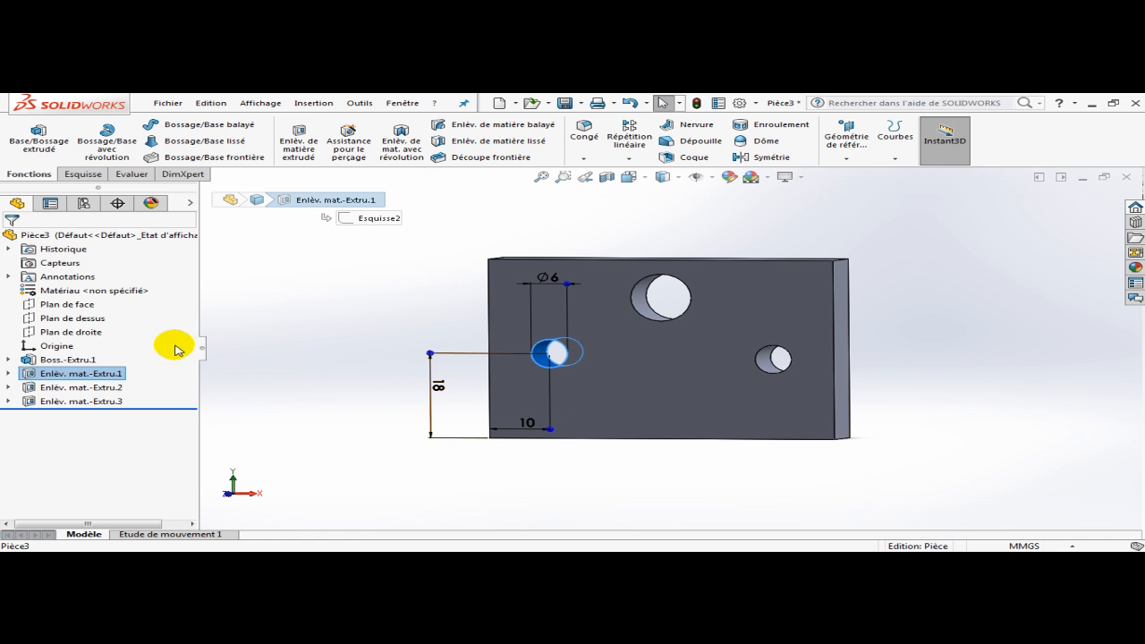
{"action": "left_click", "coordinate": [266, 358]}
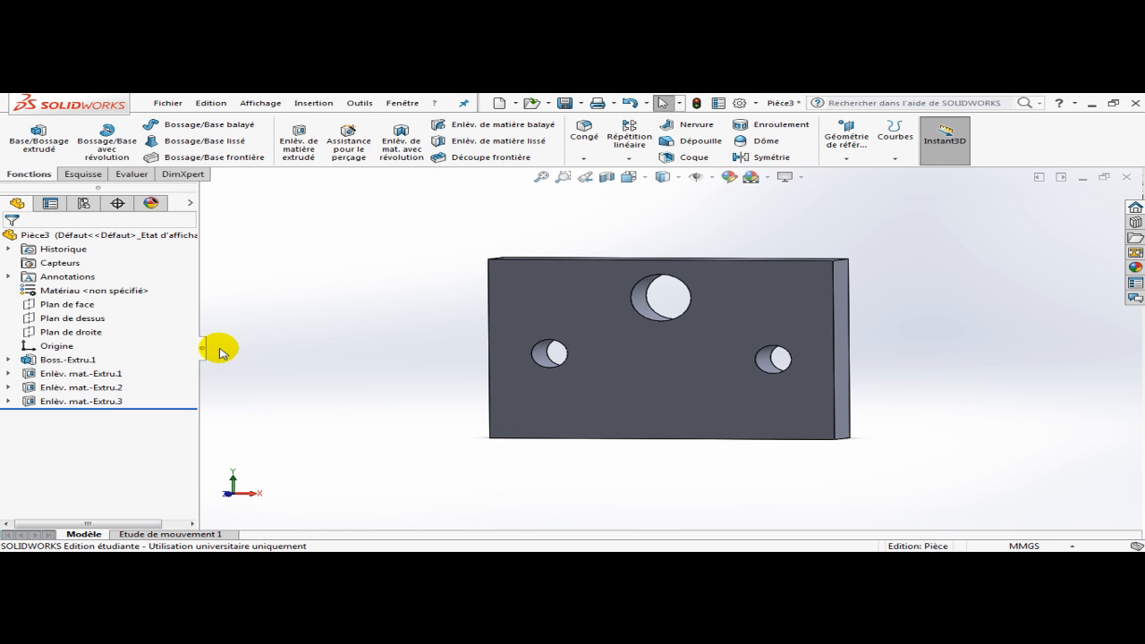
{"action": "left_click", "coordinate": [60, 373]}
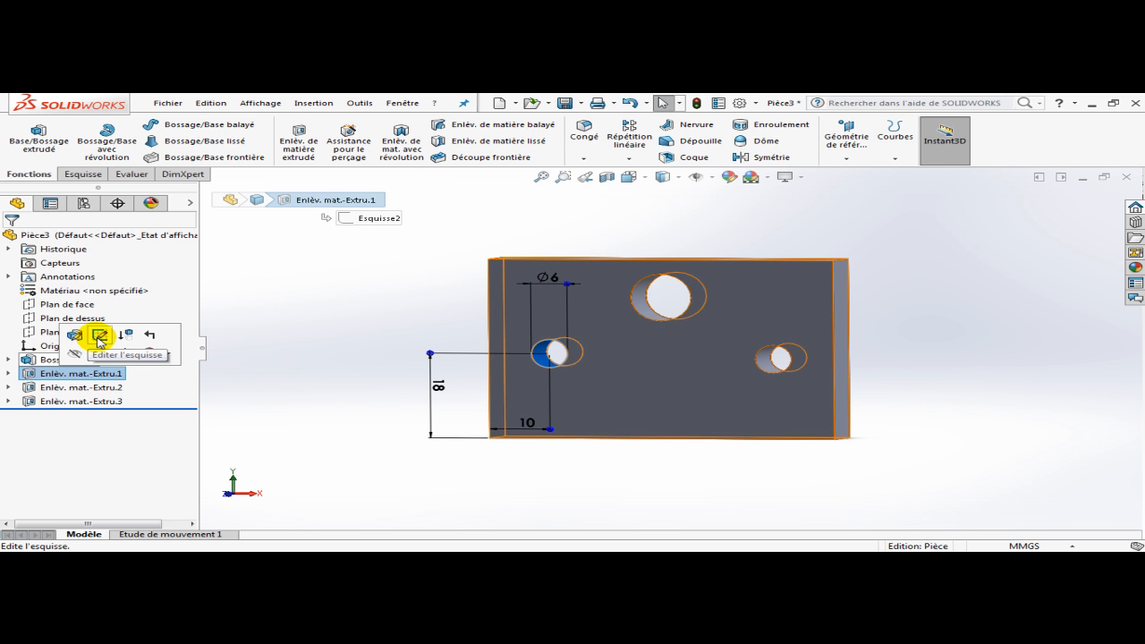
{"action": "left_click", "coordinate": [98, 339]}
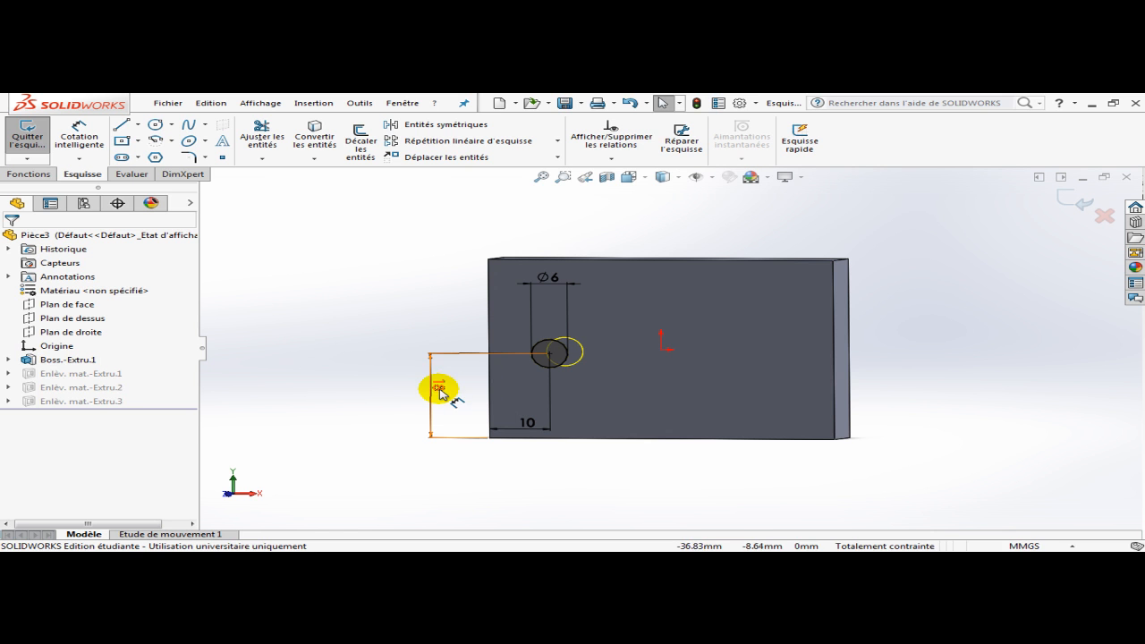
{"action": "double_click", "coordinate": [438, 390]}
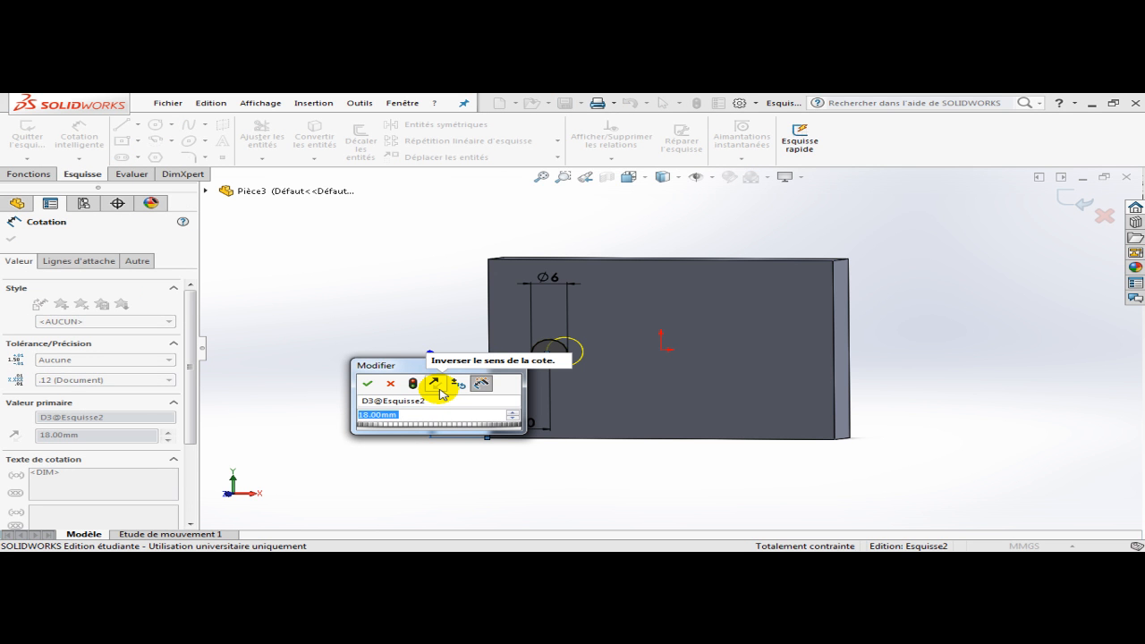
{"action": "type", "text": "10"}
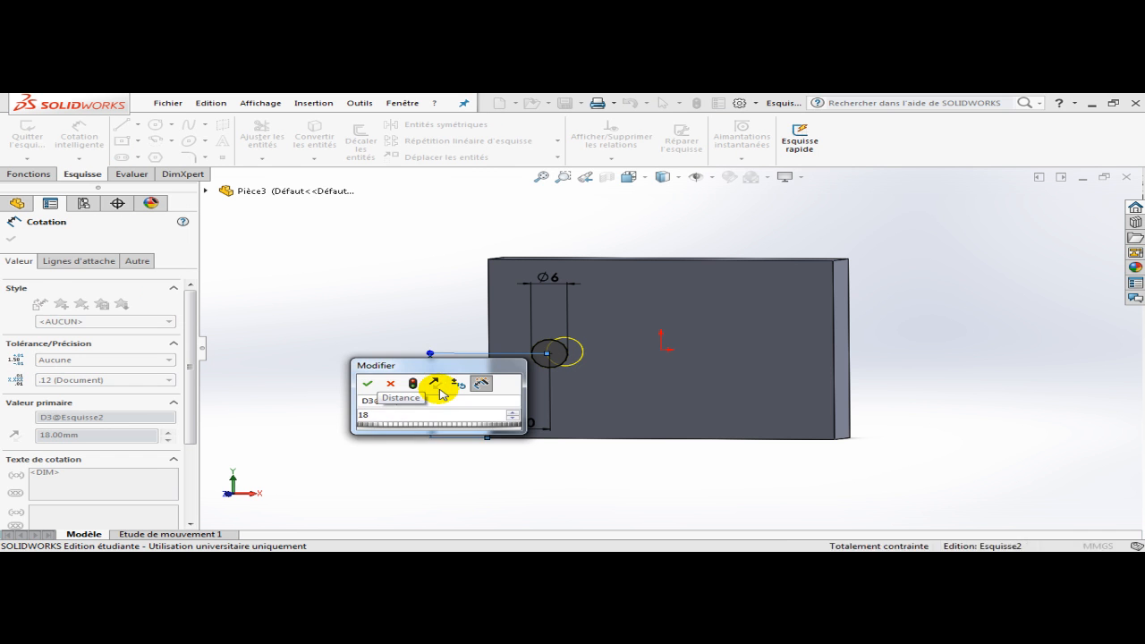
{"action": "key", "text": "Return"}
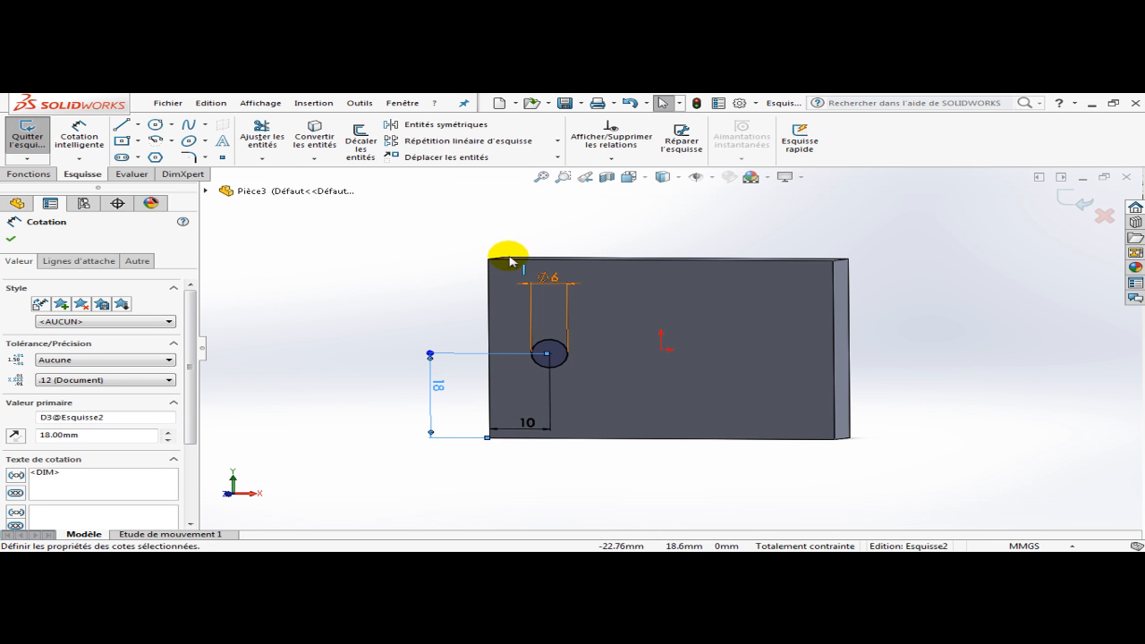
{"action": "left_click", "coordinate": [10, 238]}
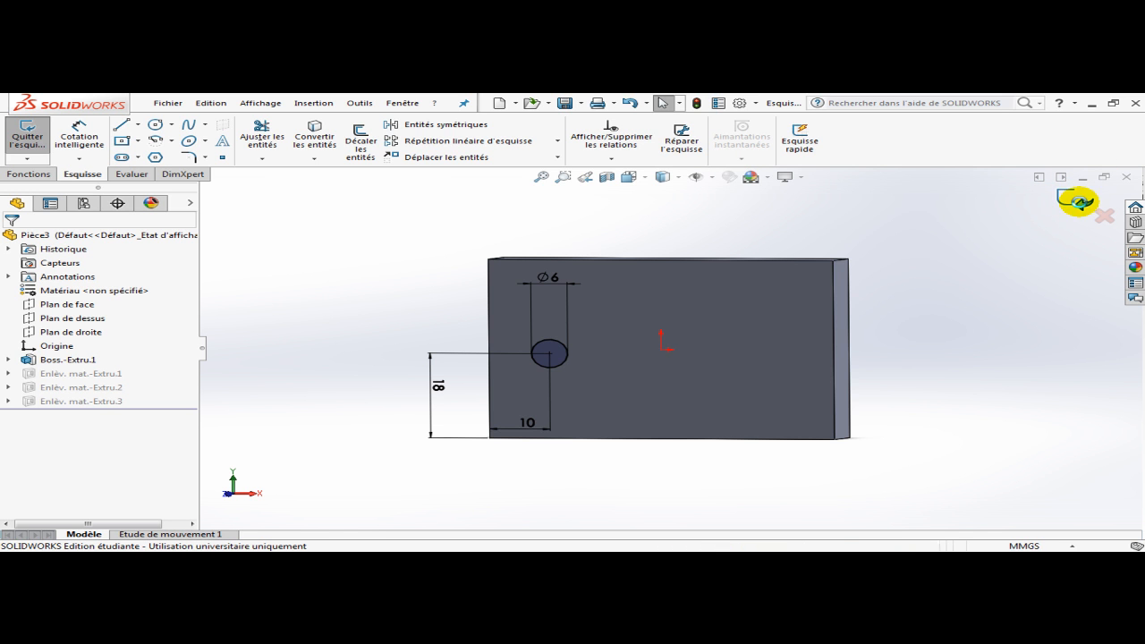
{"action": "left_click", "coordinate": [1080, 204]}
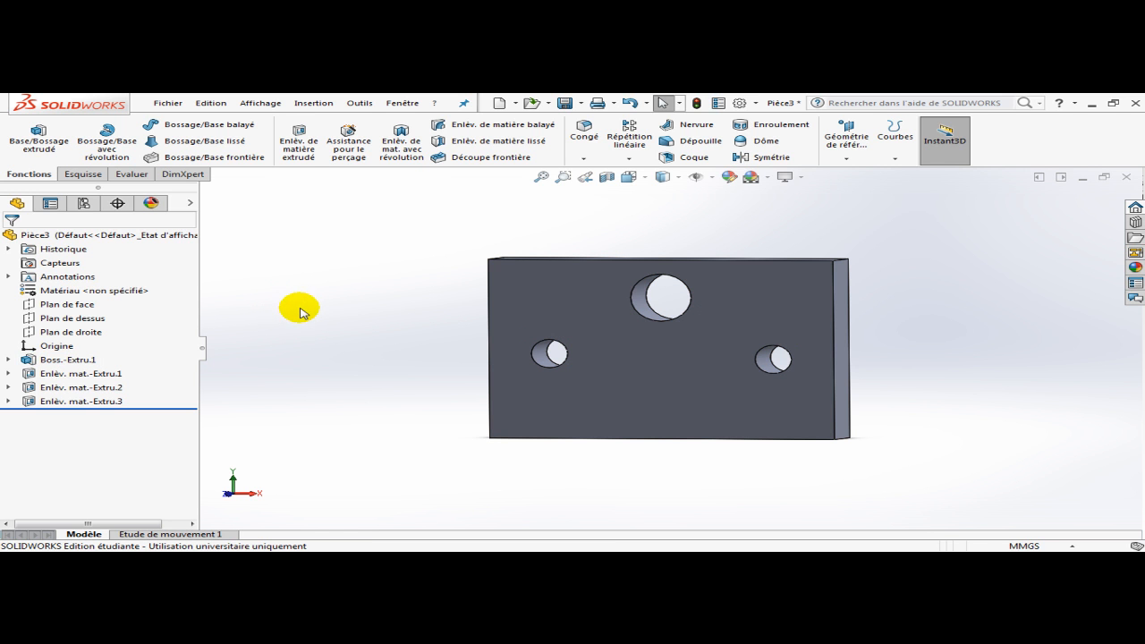
- Start a Hole Wizard hole on the block's top face, placing its center about 6 mm from the left edge
{"action": "middle_click_drag", "start_coordinate": [353, 302], "coordinate": [360, 360]}
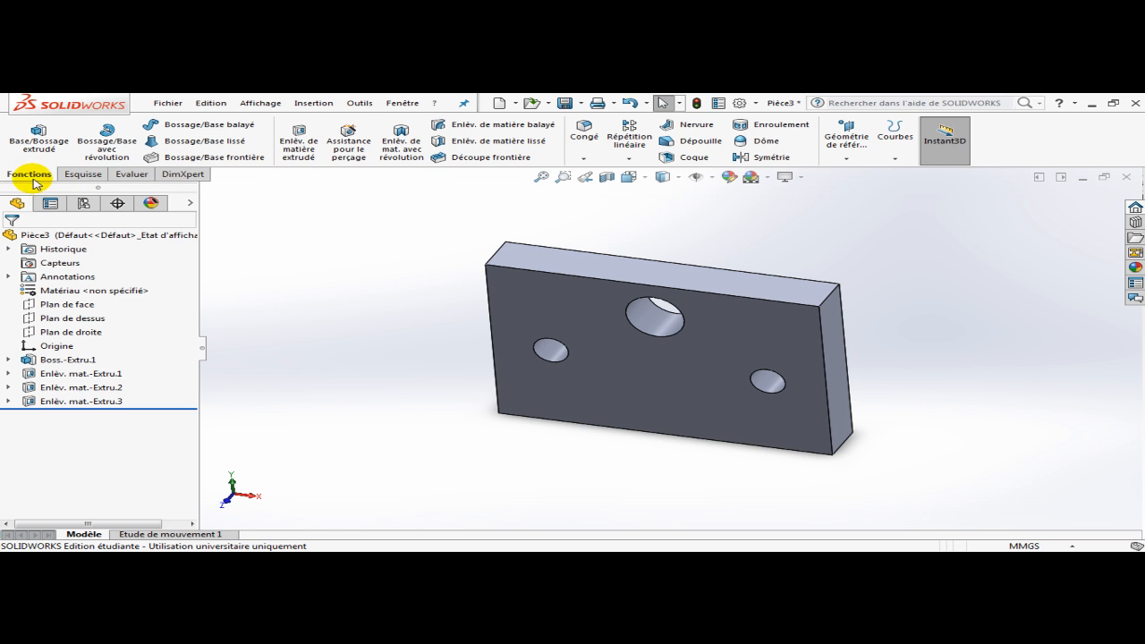
{"action": "left_click", "coordinate": [354, 146]}
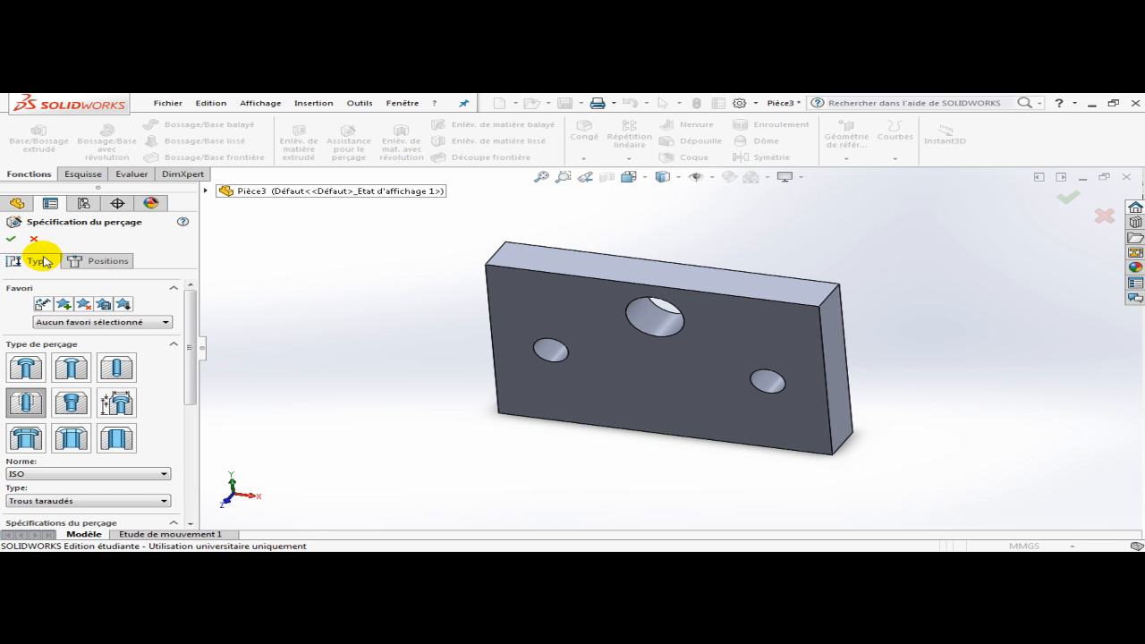
{"action": "left_click", "coordinate": [104, 264]}
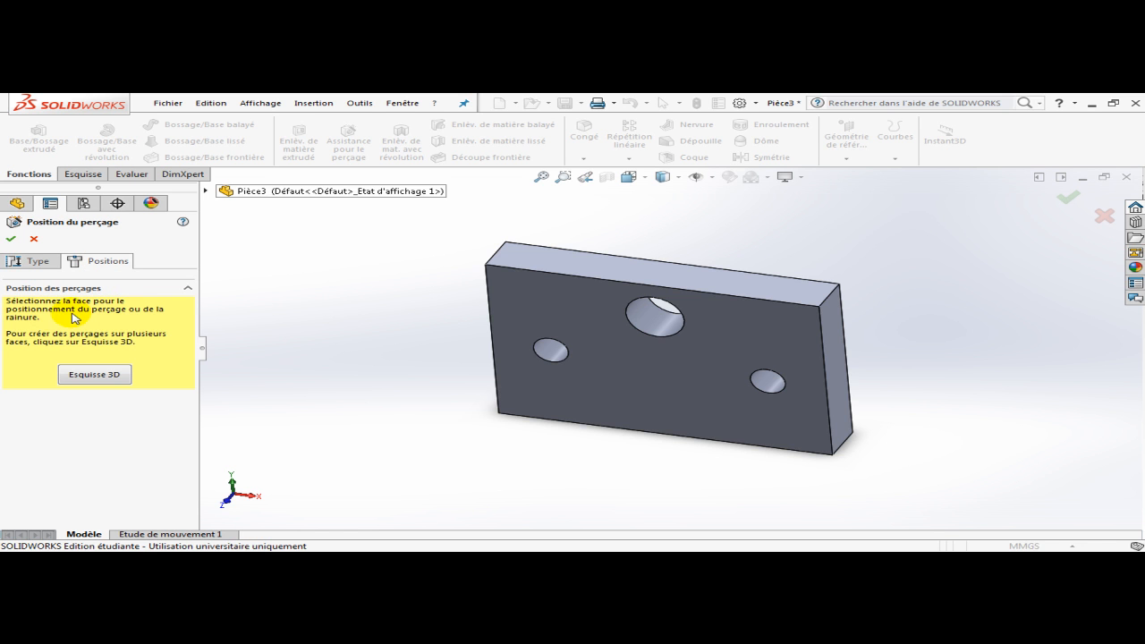
{"action": "left_click", "coordinate": [549, 266]}
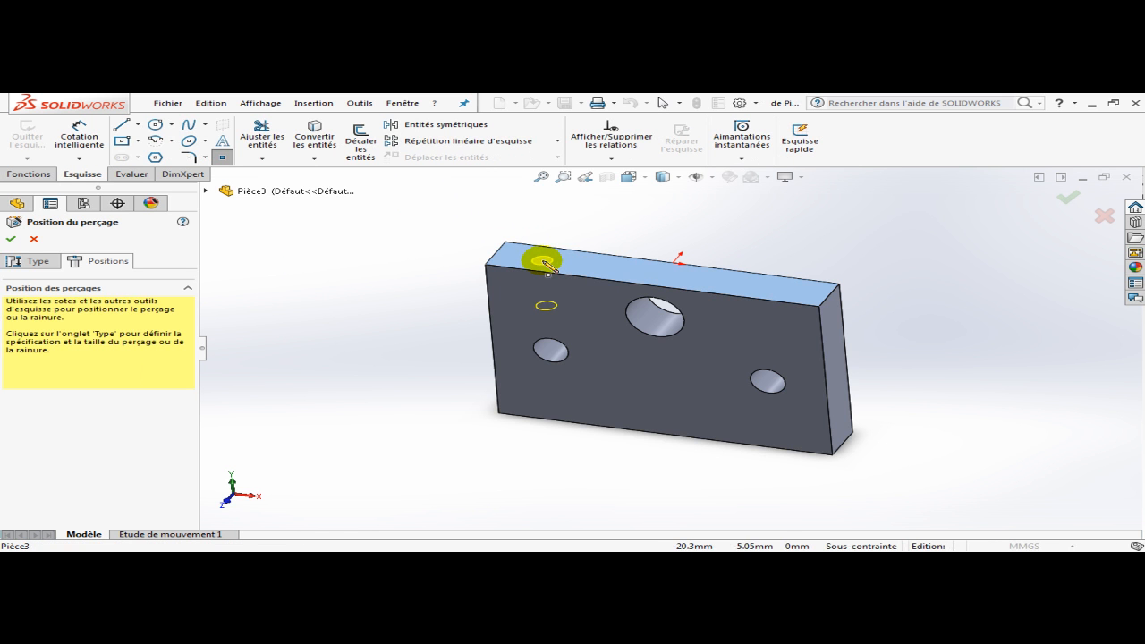
{"action": "left_click", "coordinate": [647, 181]}
{"action": "left_click", "coordinate": [723, 248]}
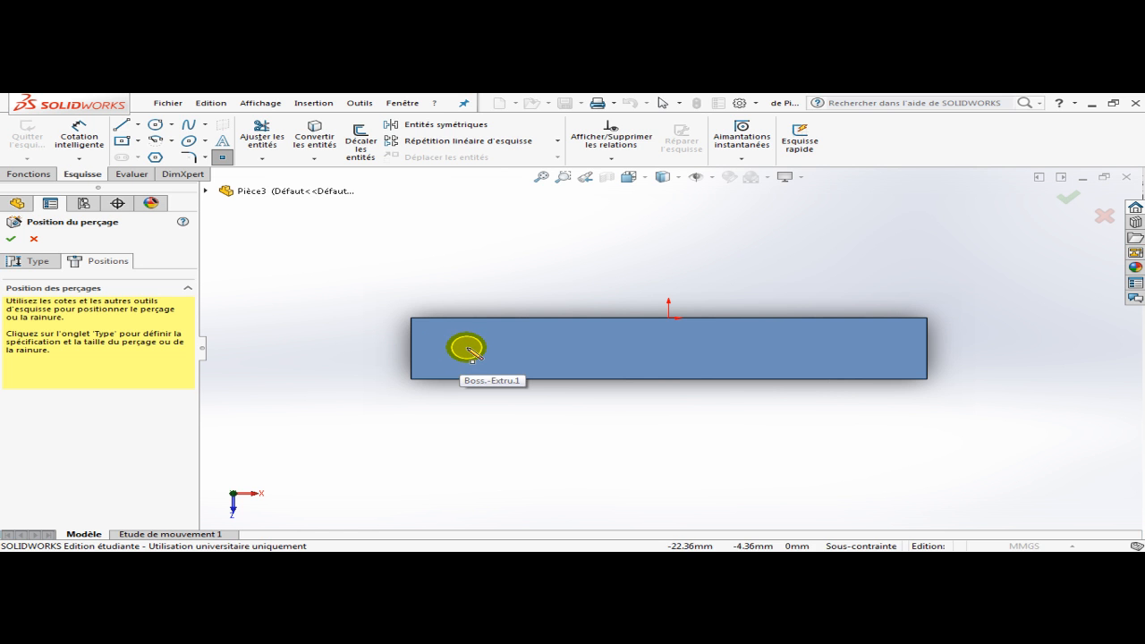
{"action": "left_click", "coordinate": [466, 347]}
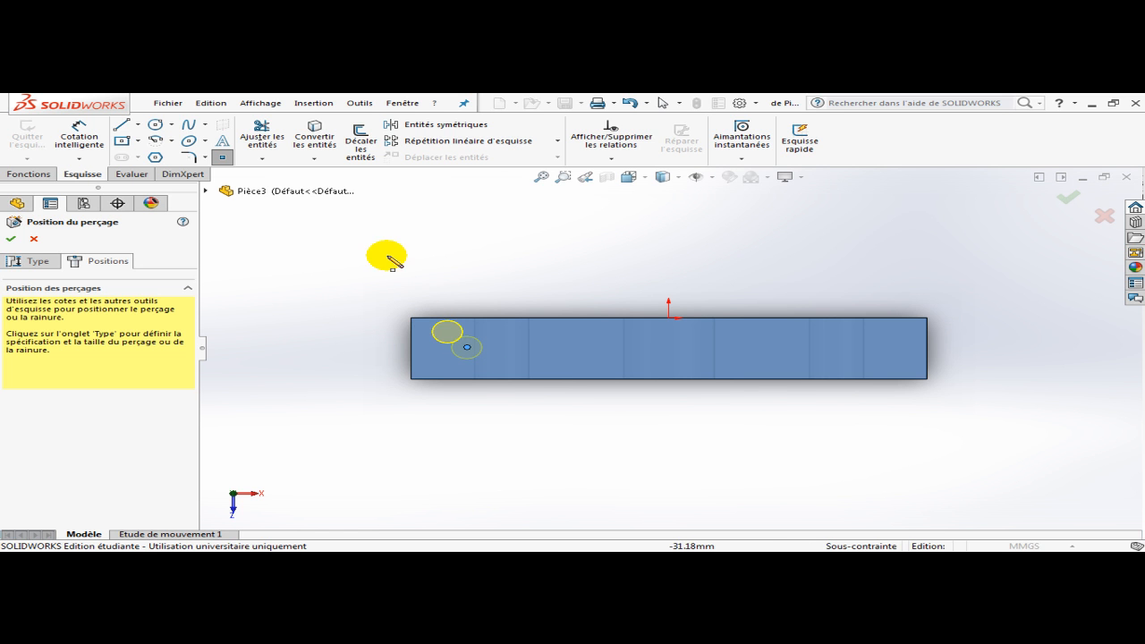
- Dimension the hole's center 9 mm from the left edge of the top face
{"action": "left_click", "coordinate": [91, 141]}
{"action": "left_click", "coordinate": [436, 320]}
{"action": "left_click", "coordinate": [463, 352]}
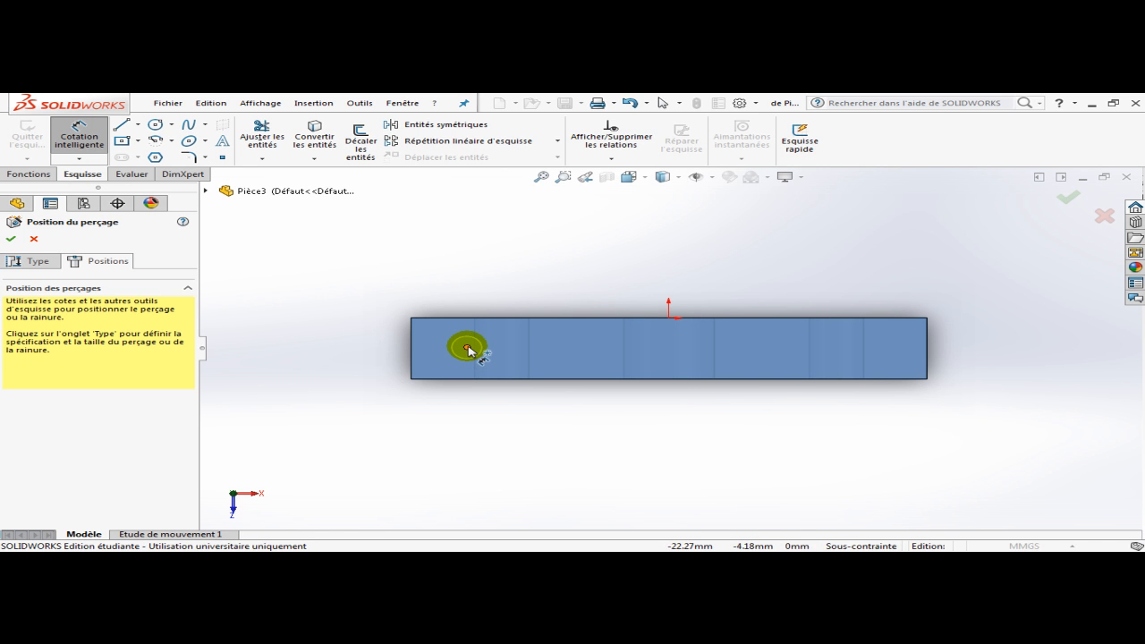
{"action": "left_click", "coordinate": [411, 348]}
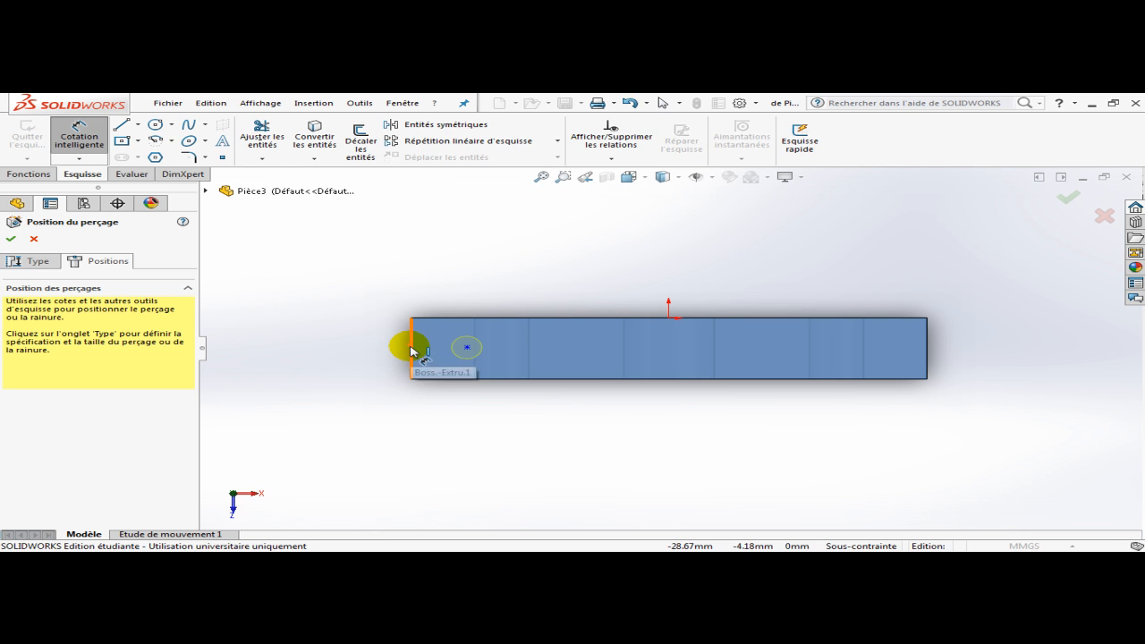
{"action": "left_click", "coordinate": [466, 347]}
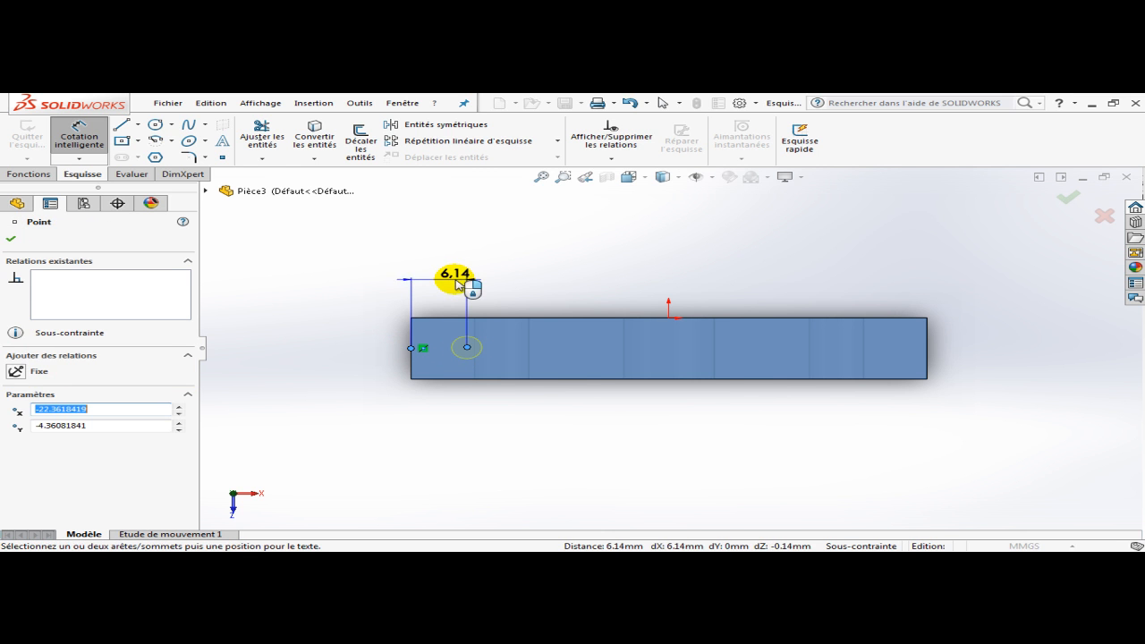
{"action": "left_click", "coordinate": [447, 279]}
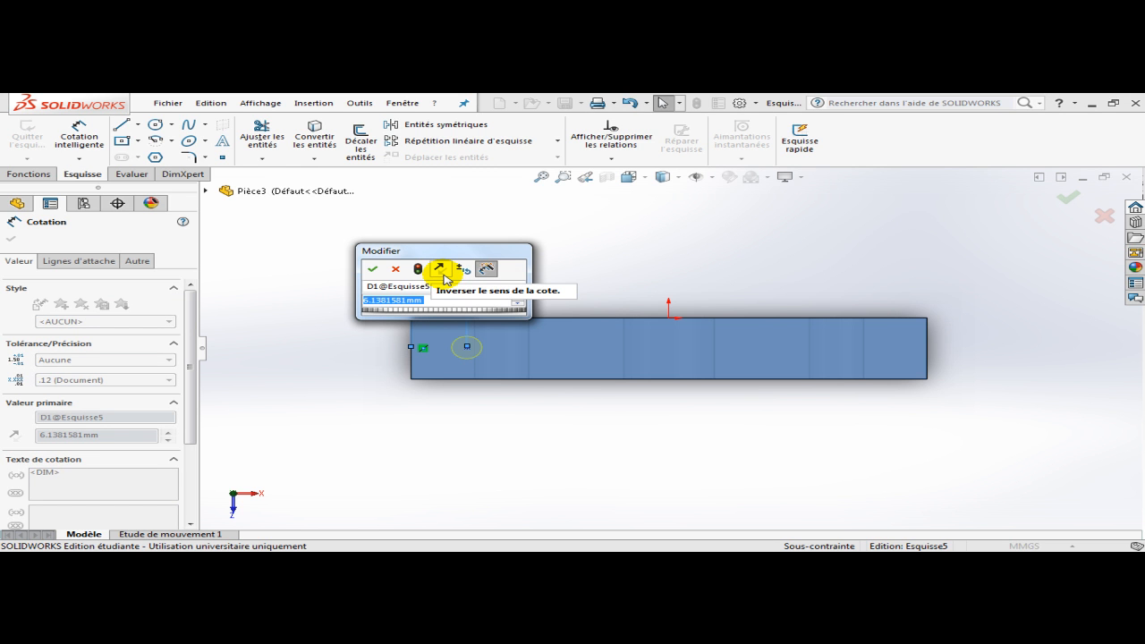
{"action": "type", "text": "9"}
{"action": "key", "text": "Return"}
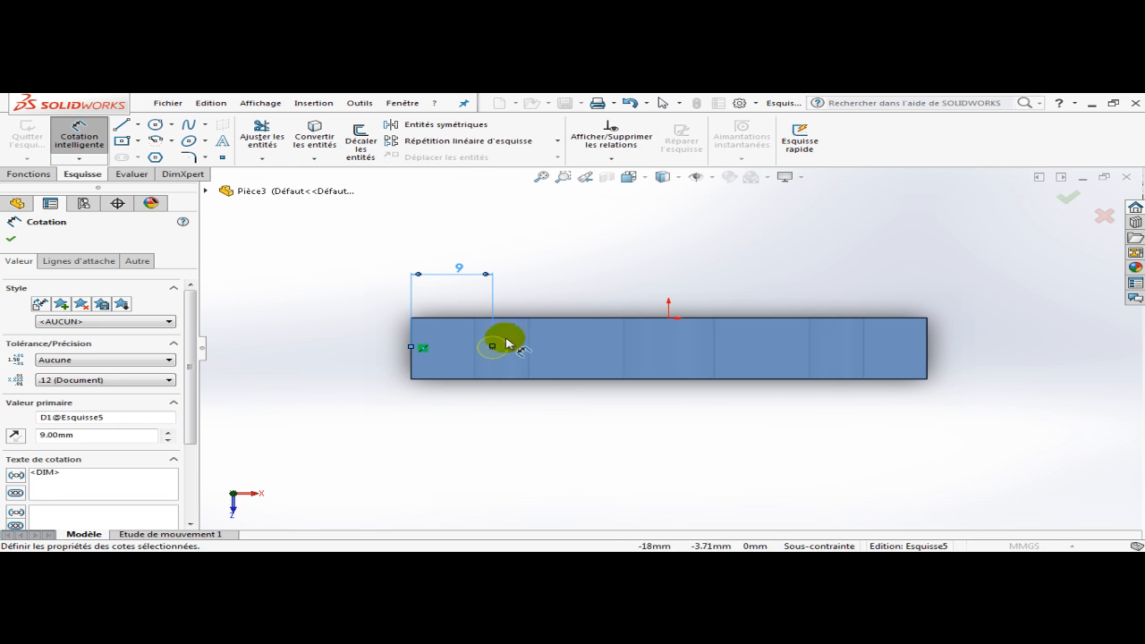
- Dimension the hole's center 4 mm from the front edge of the top face
{"action": "left_click", "coordinate": [476, 348]}
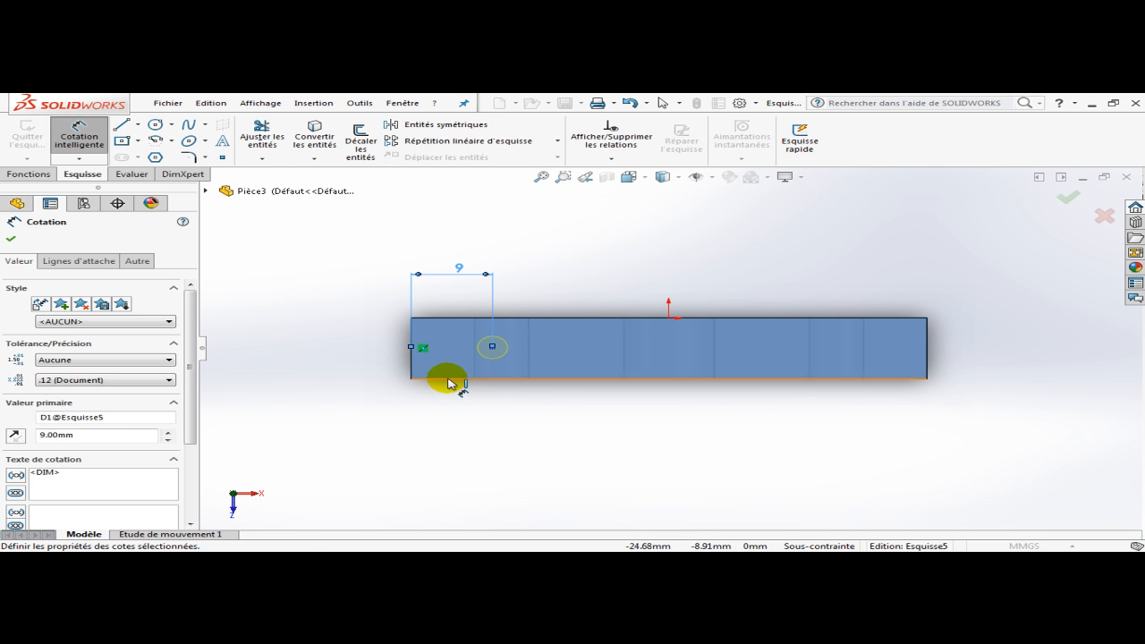
{"action": "left_click", "coordinate": [508, 383]}
{"action": "left_click", "coordinate": [493, 346]}
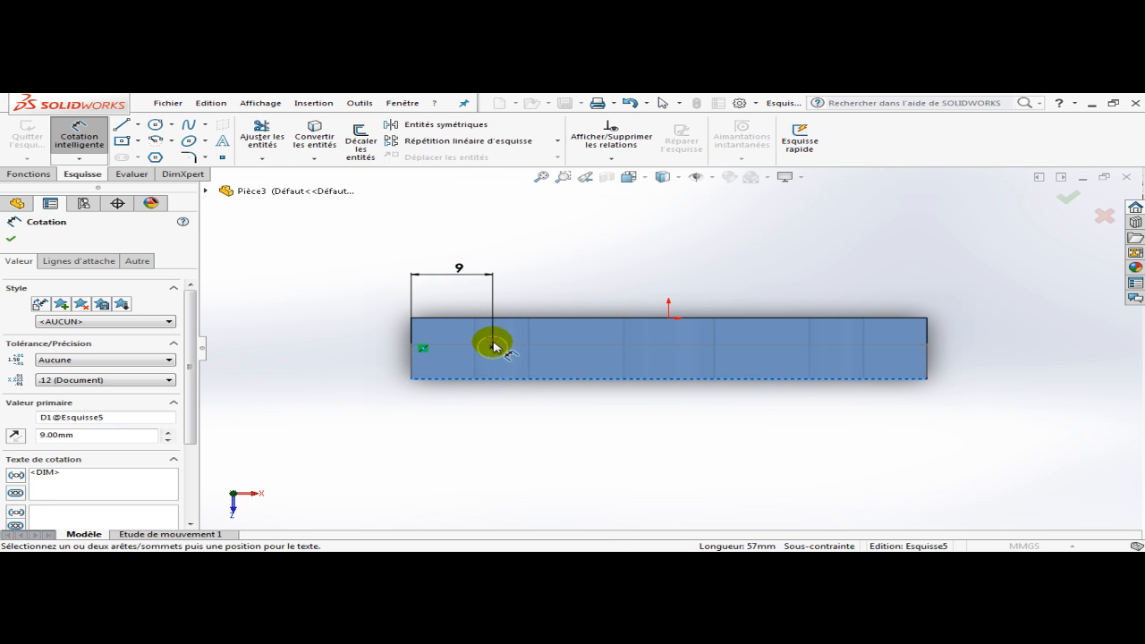
{"action": "left_click", "coordinate": [377, 362]}
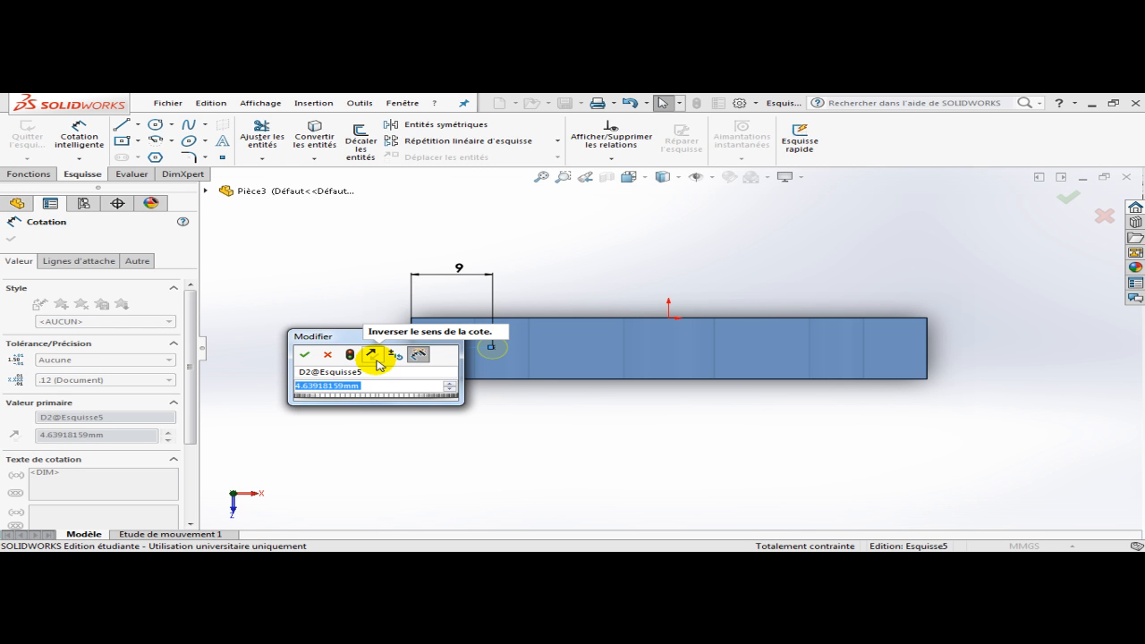
{"action": "type", "text": "4"}
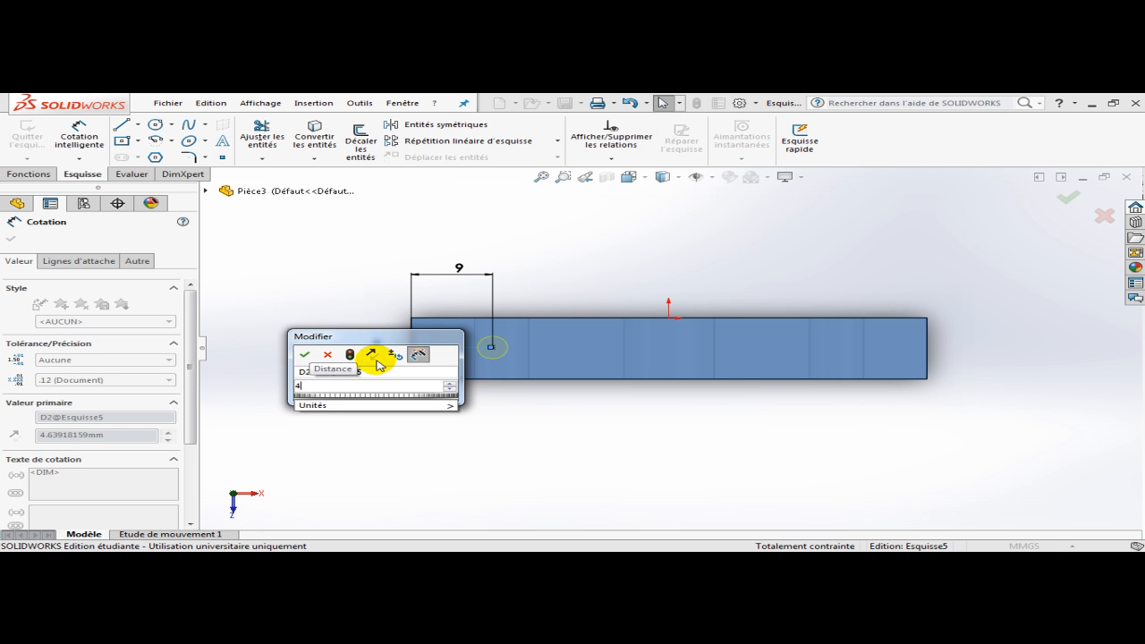
{"action": "key", "text": "Return"}
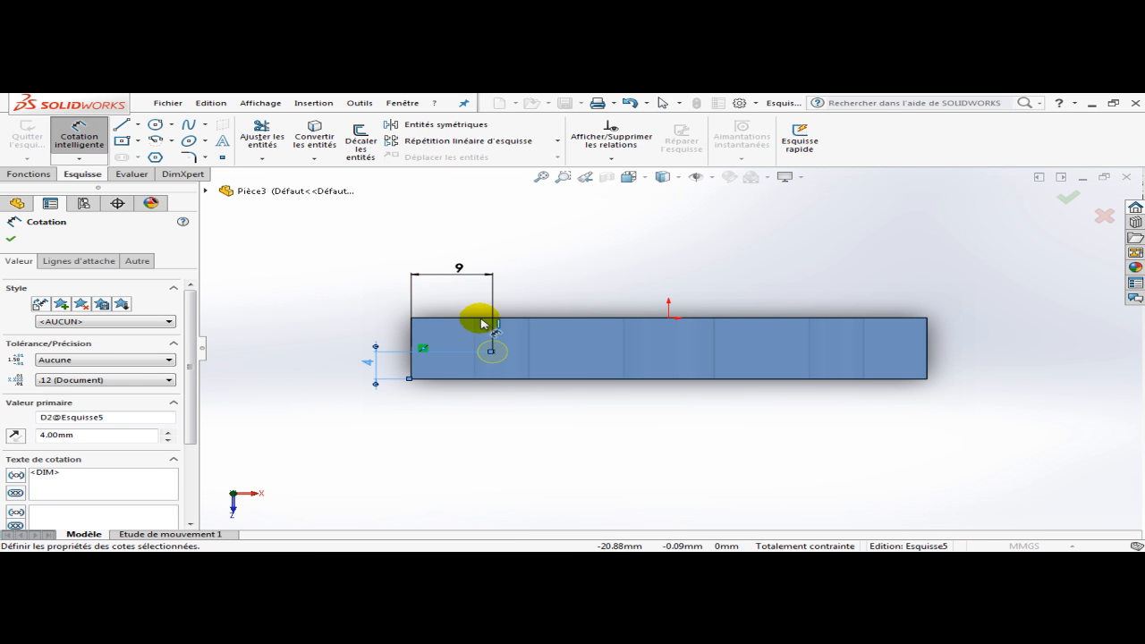
- Set the hole center's distance from the front edge to 4.5 mm and finish dimensioning
{"action": "left_click", "coordinate": [371, 361]}
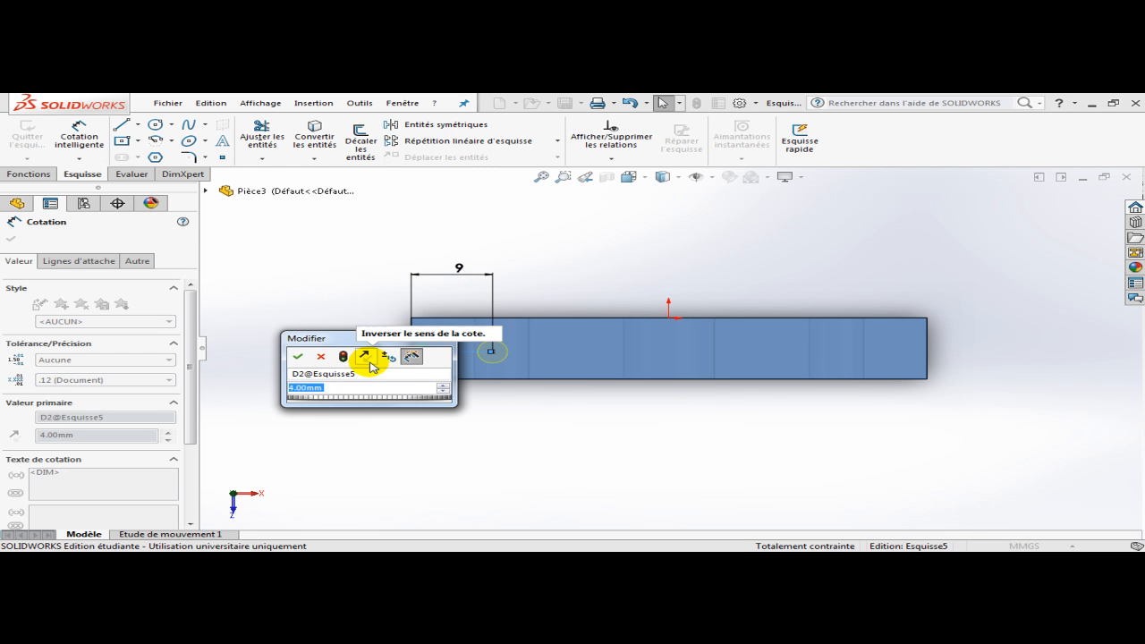
{"action": "type", "text": "4.5"}
{"action": "key", "text": "Return"}
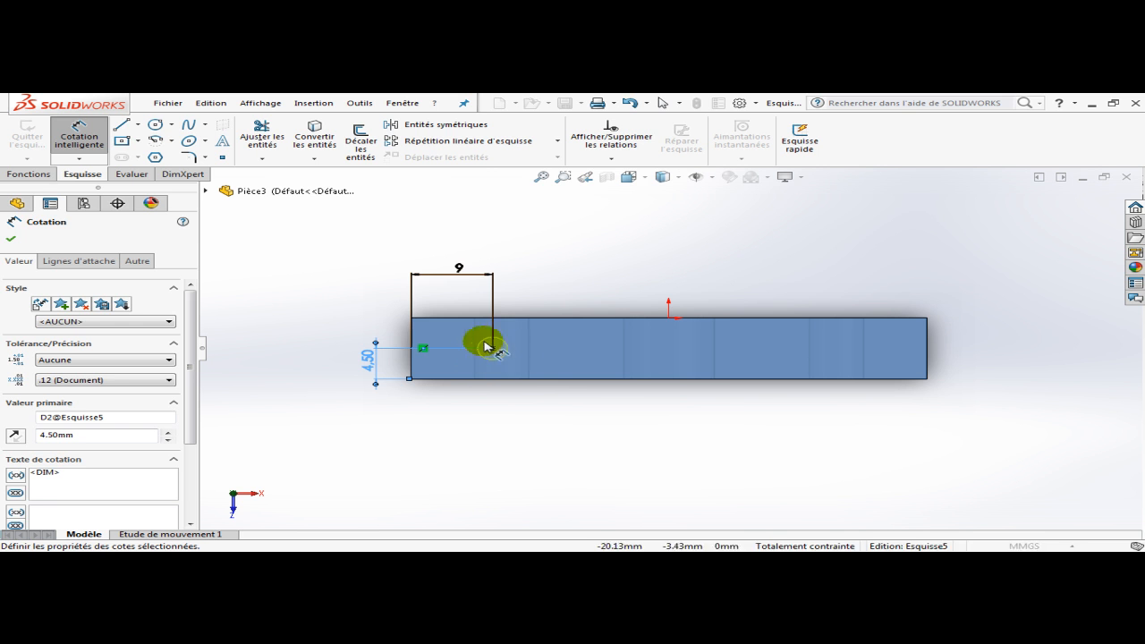
{"action": "left_click", "coordinate": [9, 239]}
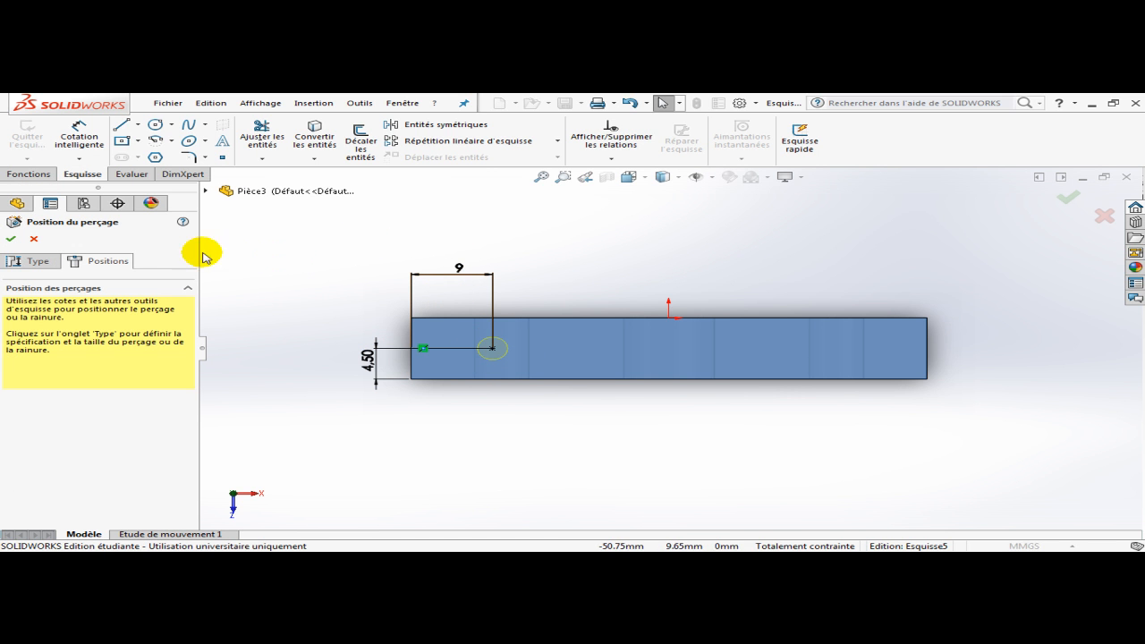
- Specify the top-face hole with the ISO standard and the Trous taraudés type
{"action": "left_click", "coordinate": [39, 261]}
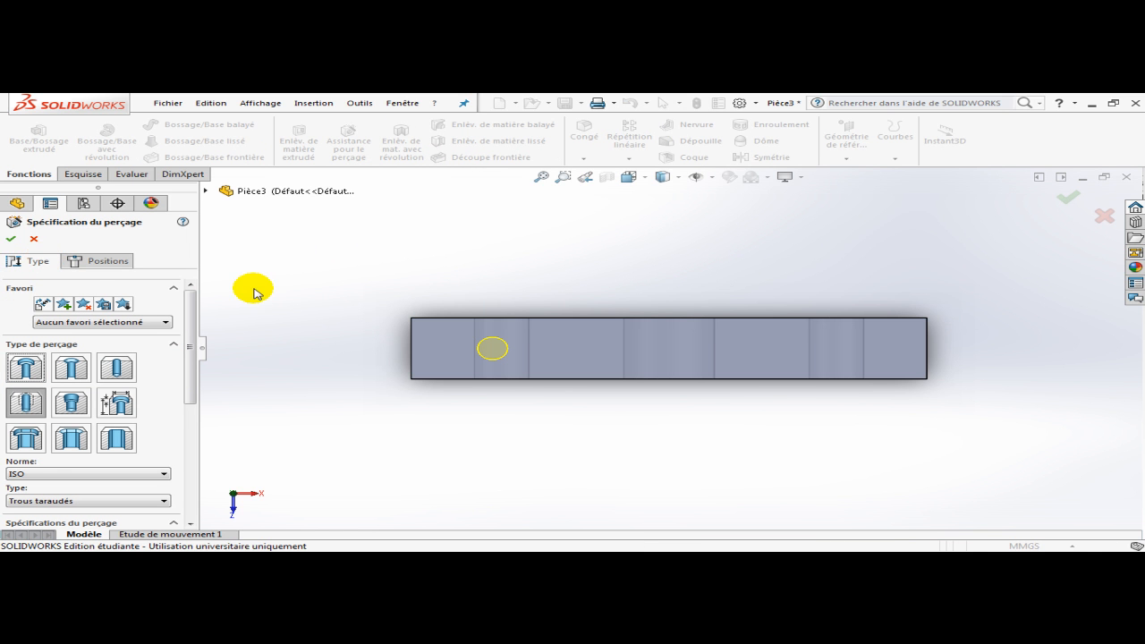
{"action": "left_click_drag", "start_coordinate": [191, 311], "coordinate": [191, 329]}
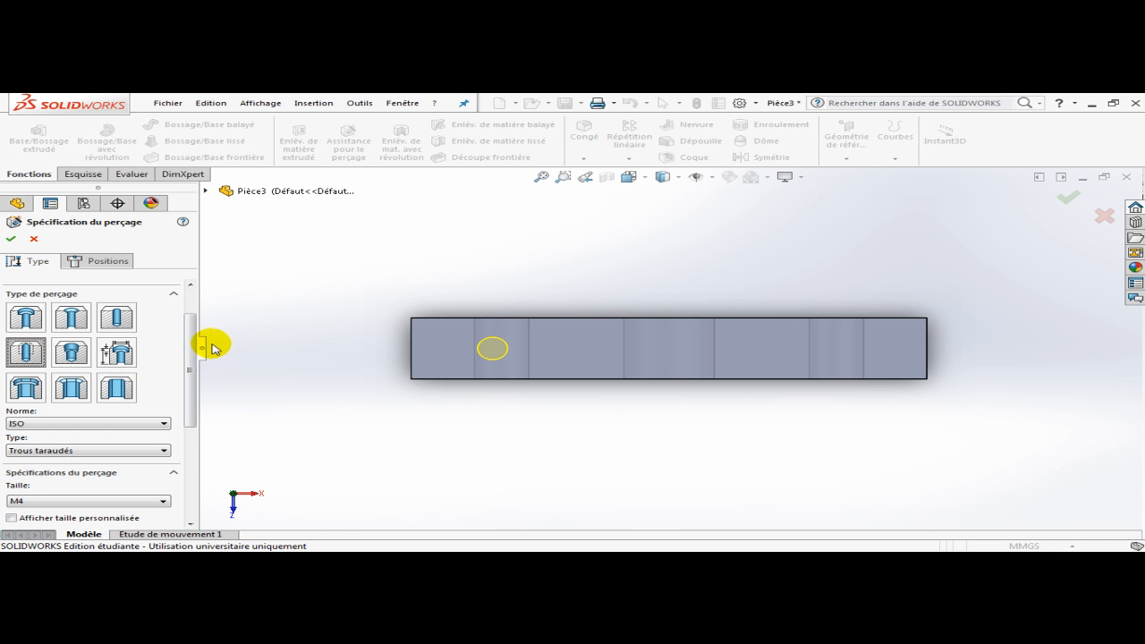
{"action": "left_click_drag", "start_coordinate": [188, 347], "coordinate": [189, 365]}
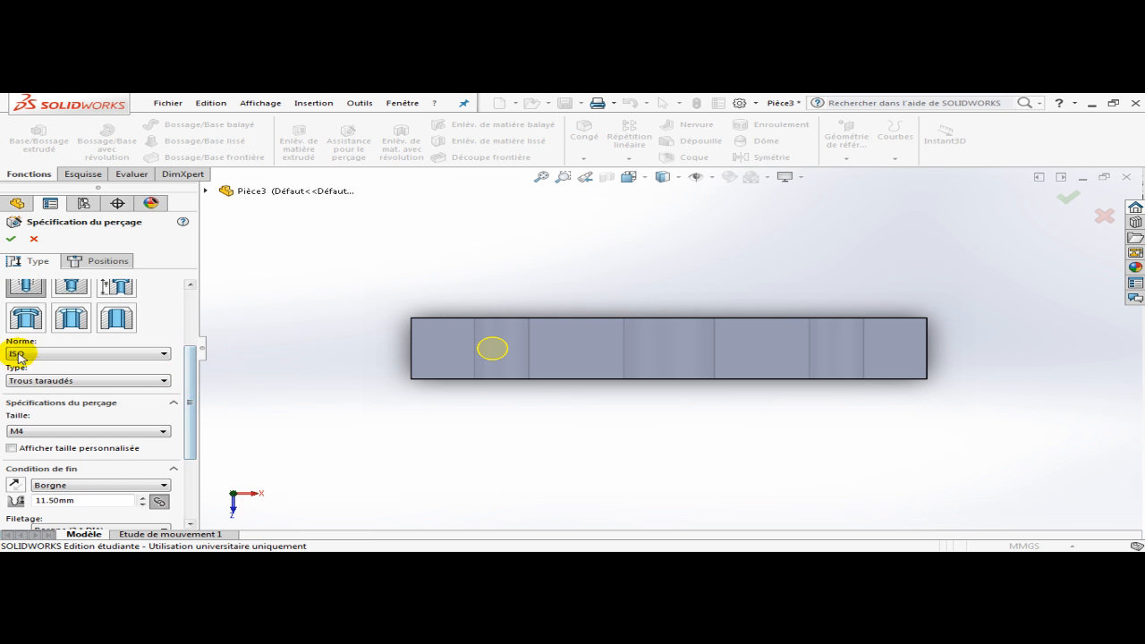
{"action": "left_click", "coordinate": [46, 355]}
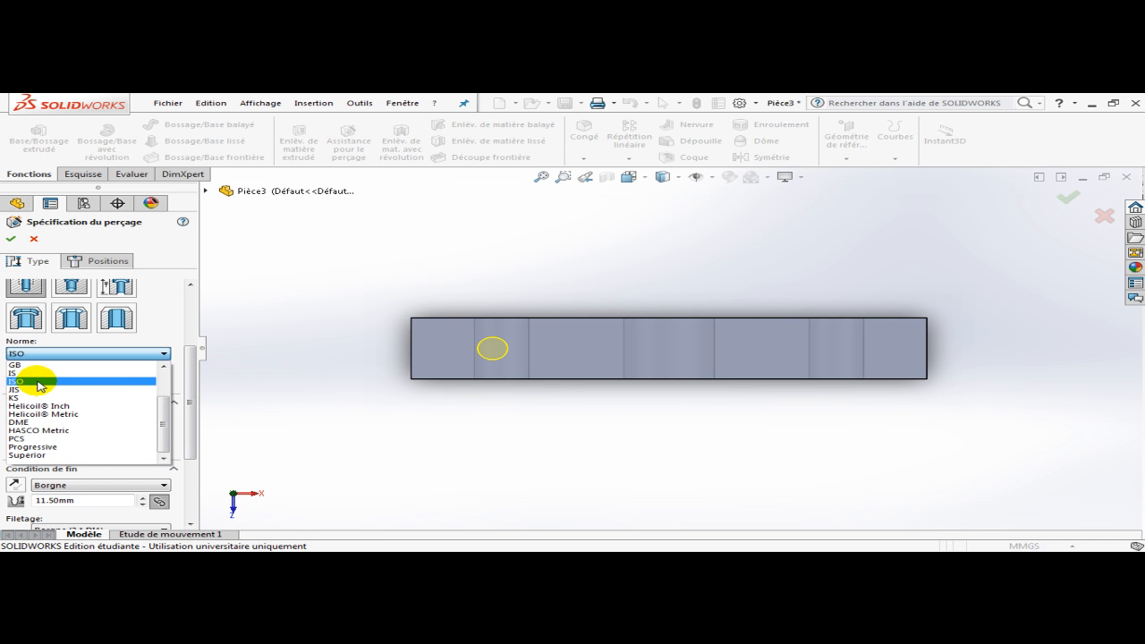
{"action": "left_click", "coordinate": [41, 382]}
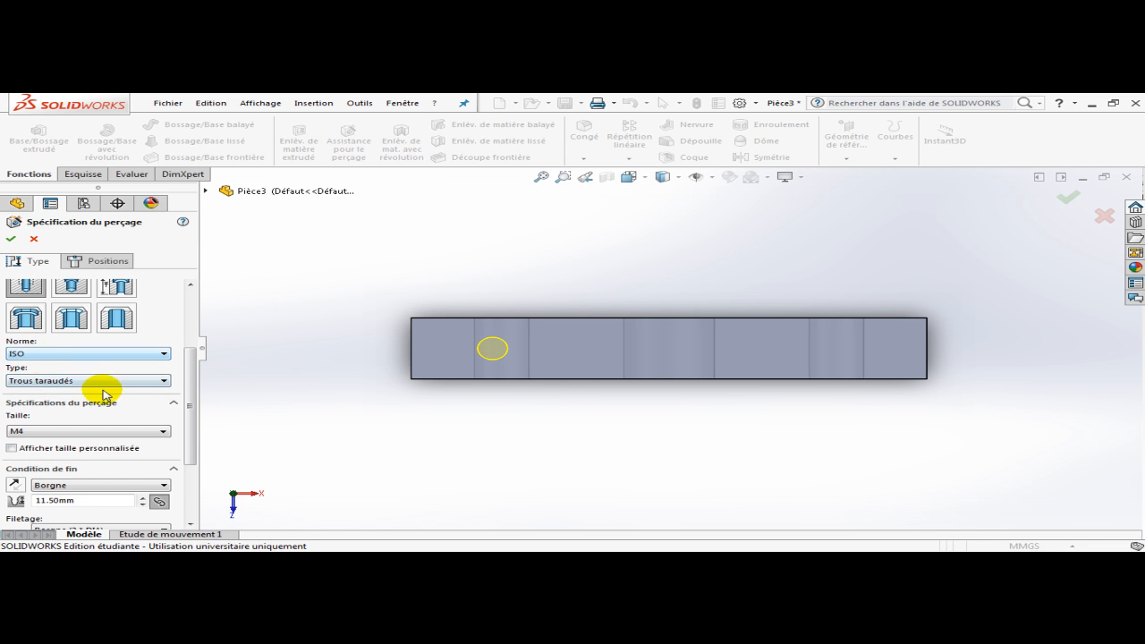
{"action": "left_click", "coordinate": [68, 383]}
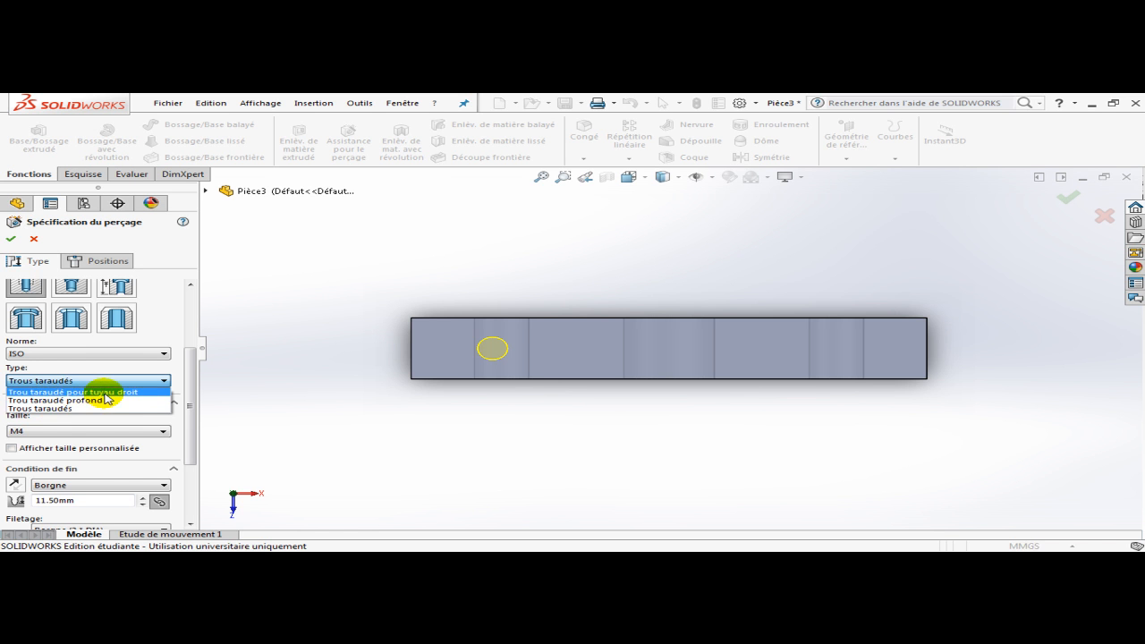
{"action": "left_click", "coordinate": [58, 410]}
- Set the tapped hole's size to M5 and create the hole
{"action": "left_click_drag", "start_coordinate": [186, 357], "coordinate": [187, 384]}
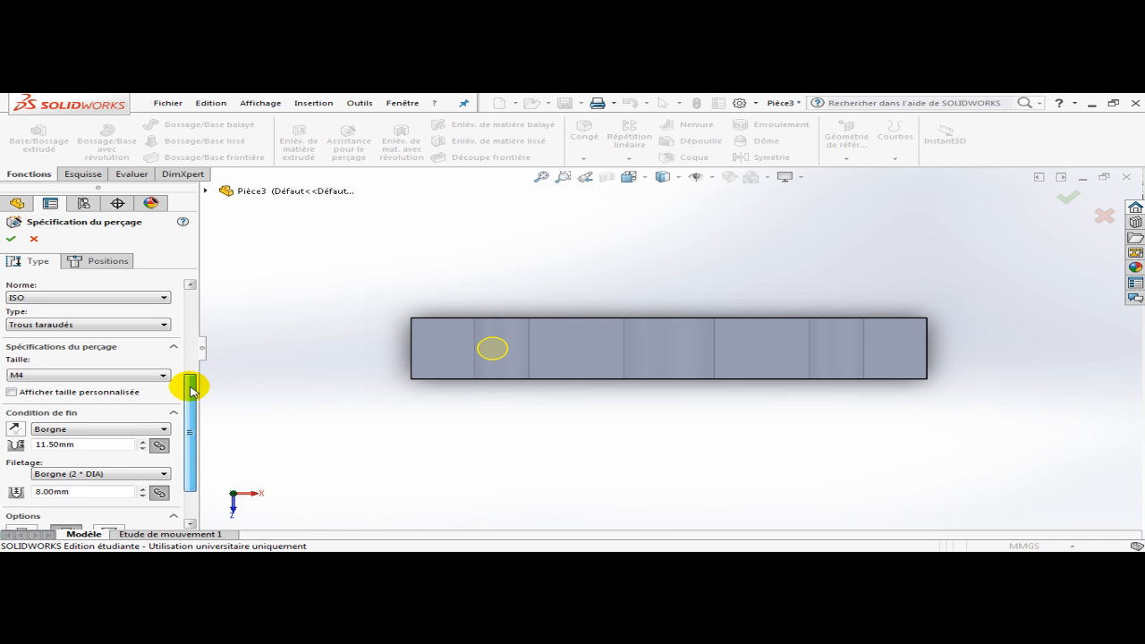
{"action": "left_click", "coordinate": [38, 377]}
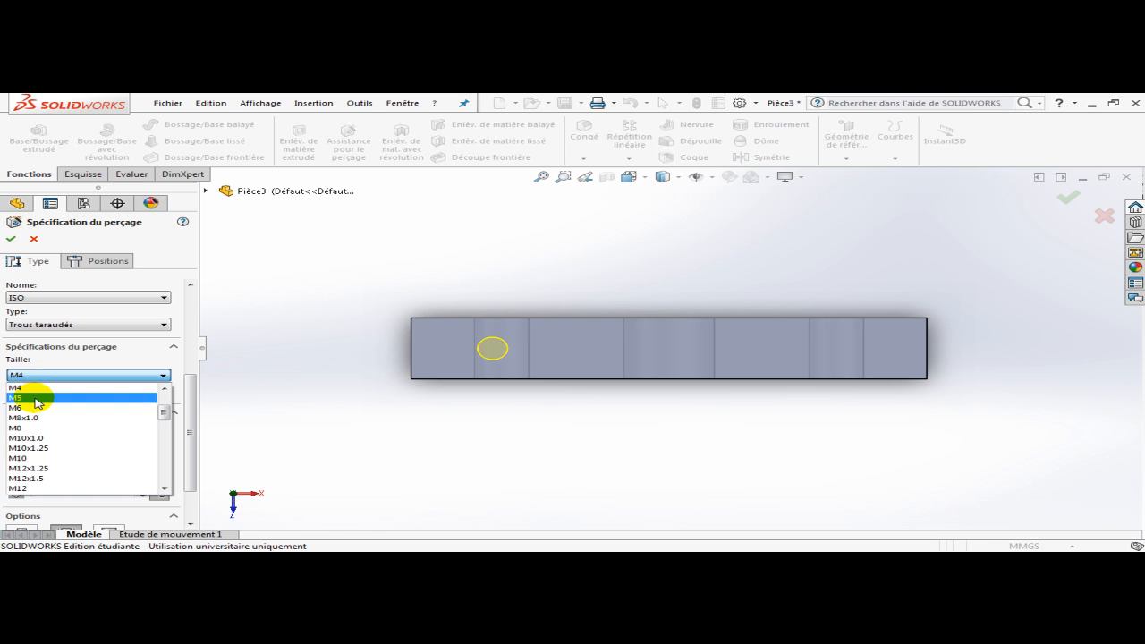
{"action": "left_click", "coordinate": [36, 399]}
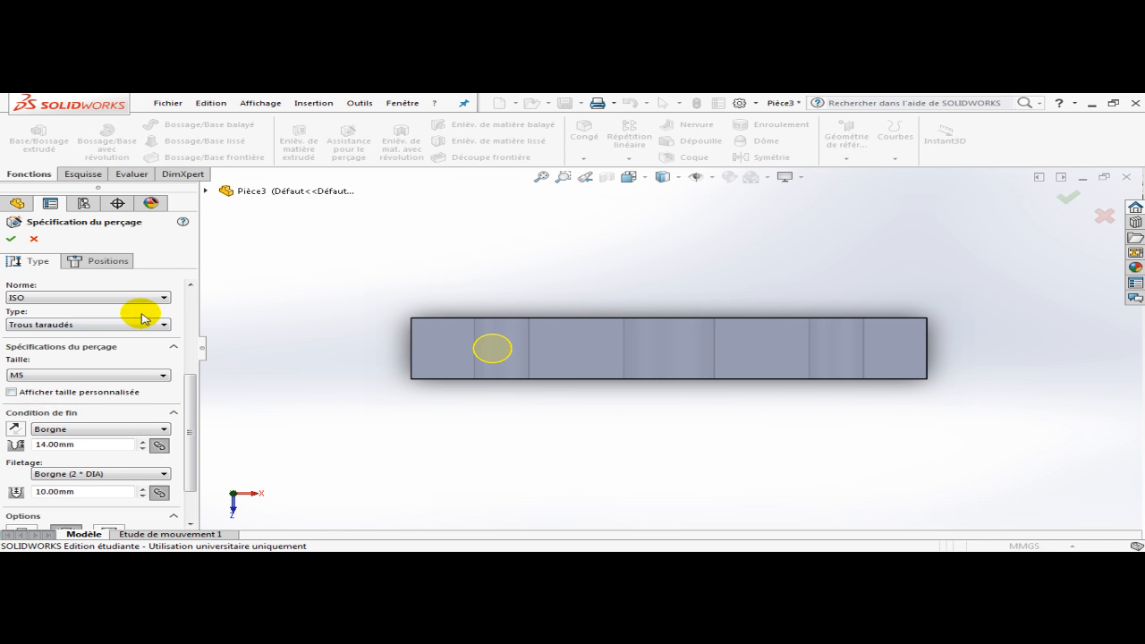
{"action": "left_click_drag", "start_coordinate": [189, 379], "coordinate": [177, 429]}
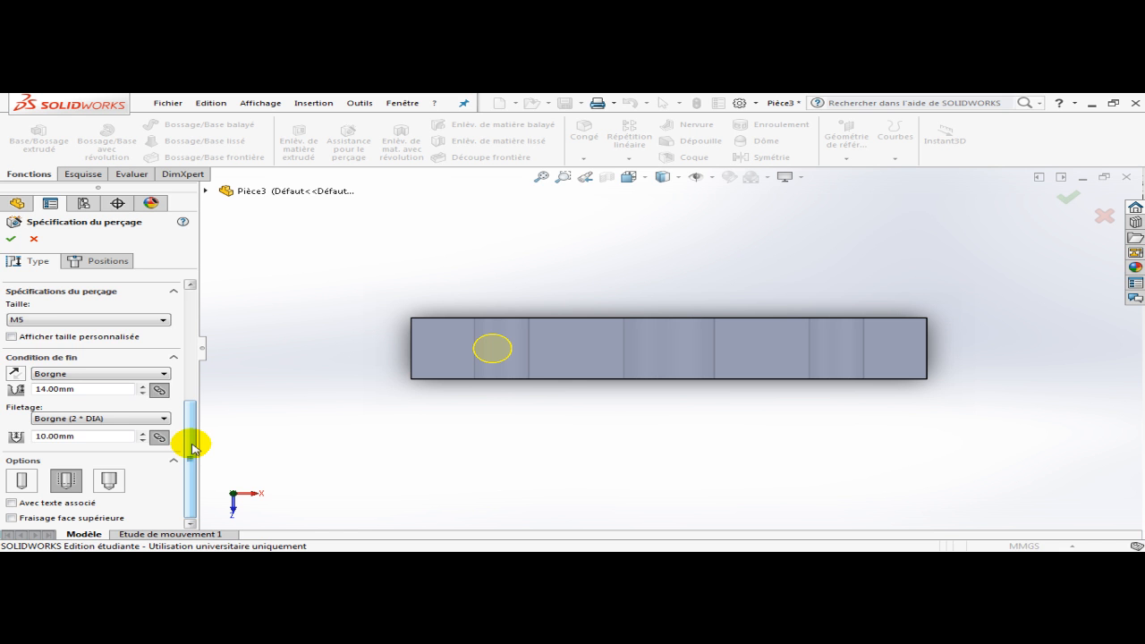
{"action": "left_click_drag", "start_coordinate": [190, 436], "coordinate": [188, 313]}
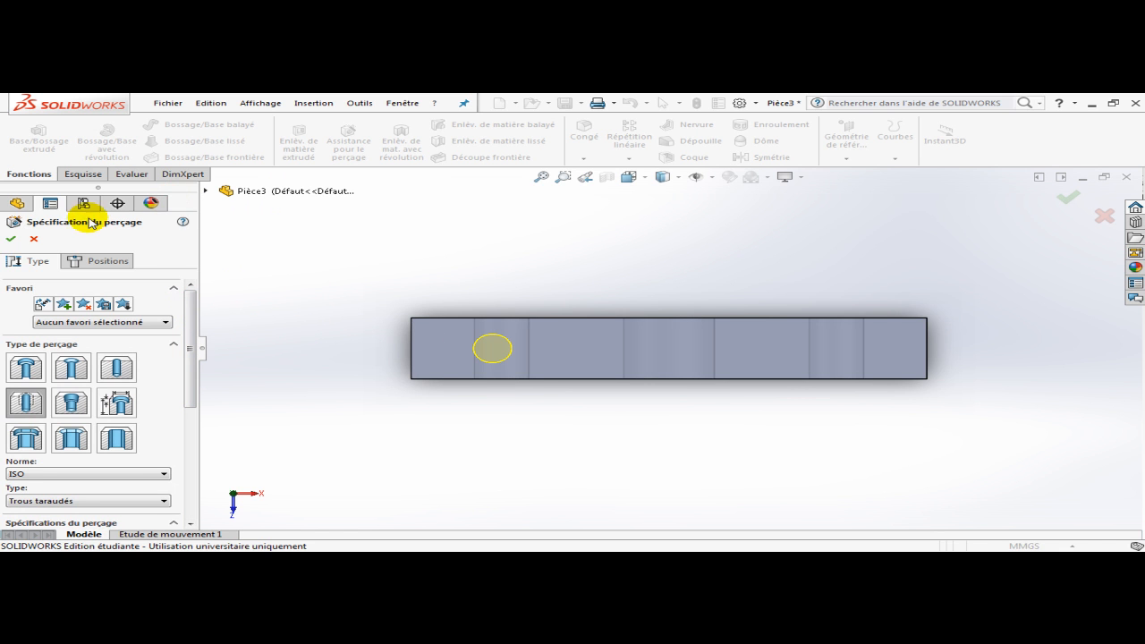
{"action": "left_click", "coordinate": [13, 236]}
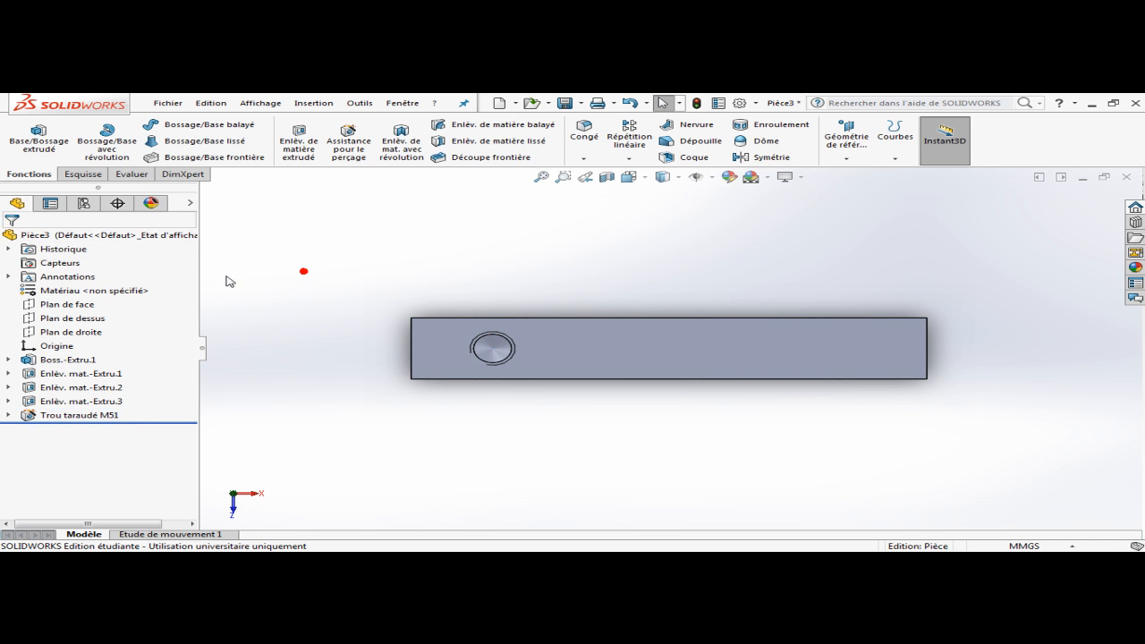
- Inspect the tapped hole in the block's top face from several angles
{"action": "middle_click_drag", "start_coordinate": [312, 305], "coordinate": [288, 262]}
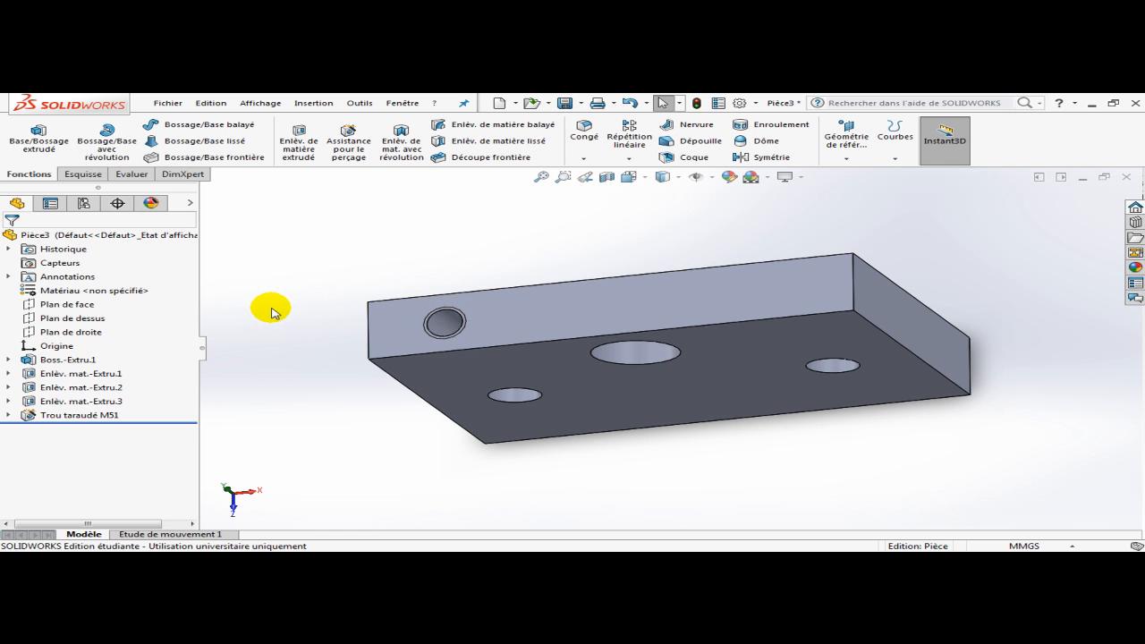
{"action": "scroll", "coordinate": [275, 313], "scroll_direction": "up", "scroll_amount": 2}
{"action": "middle_click_drag", "start_coordinate": [309, 322], "coordinate": [332, 363]}
{"action": "scroll", "coordinate": [590, 382], "scroll_direction": "down", "scroll_amount": 3}
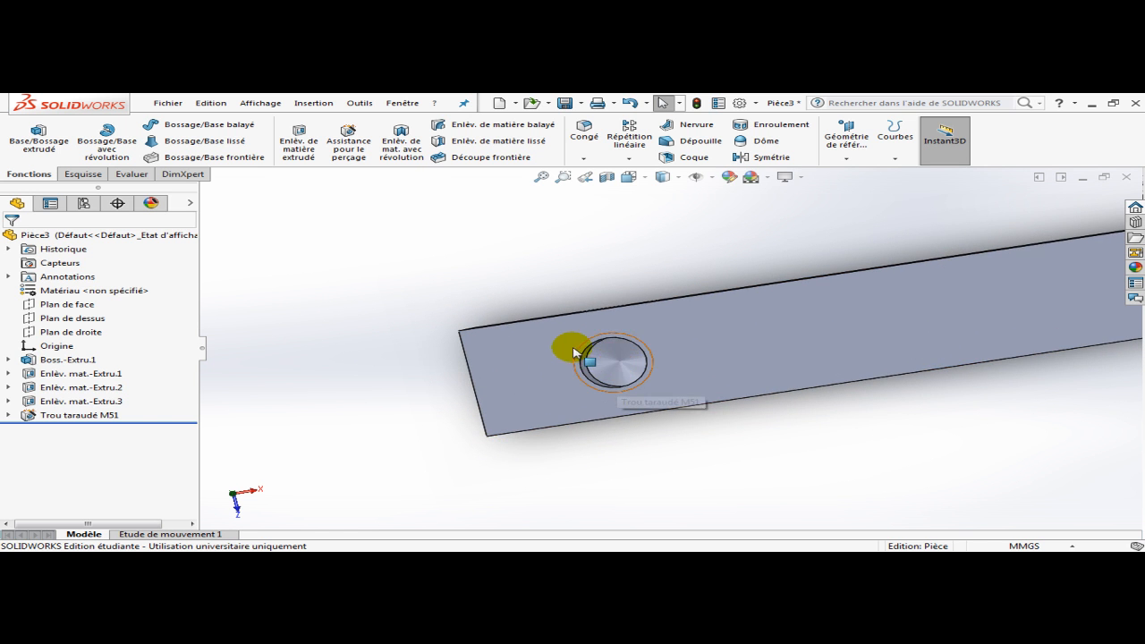
{"action": "middle_click_drag", "start_coordinate": [510, 349], "coordinate": [396, 256]}
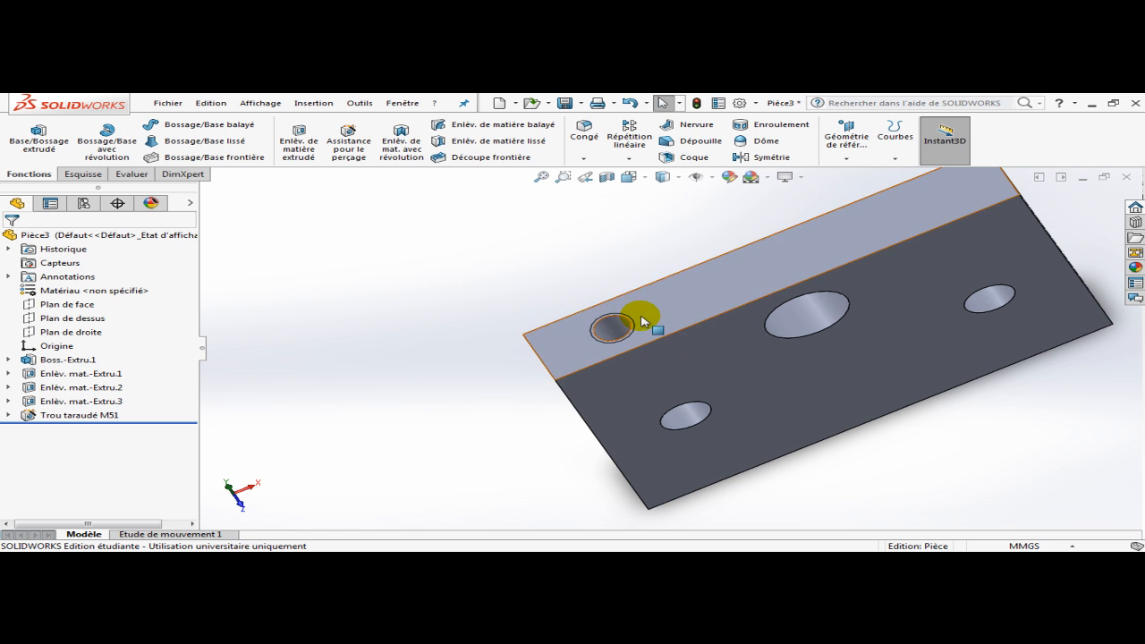
{"action": "middle_click_drag", "start_coordinate": [447, 324], "coordinate": [378, 307]}
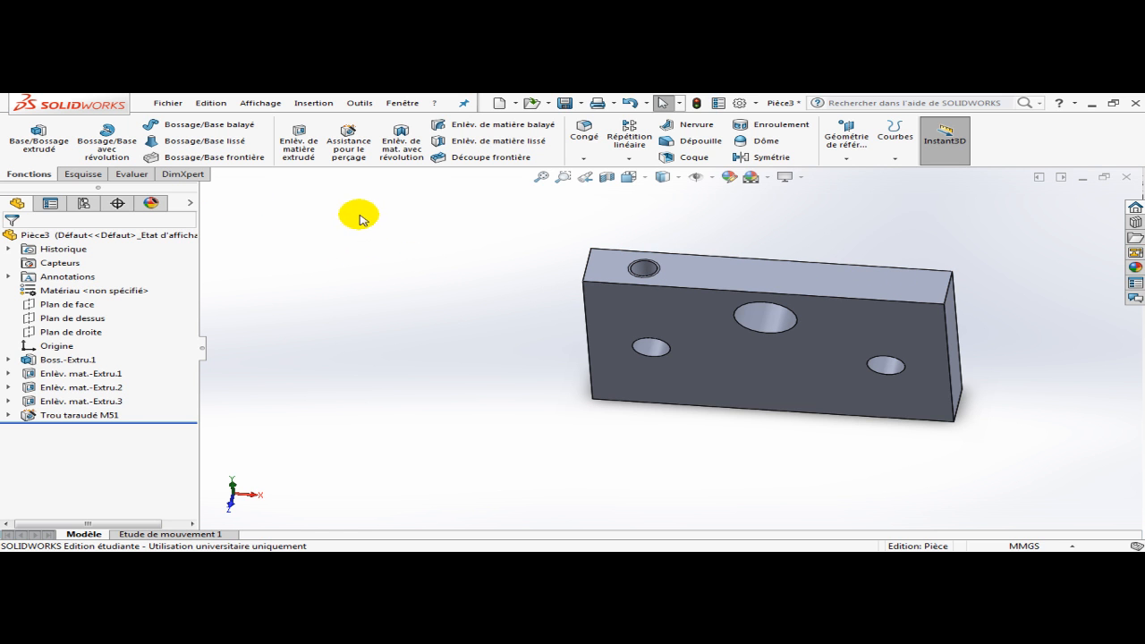
- Start a second Hole Wizard tapped hole and place its center on the top face near the right end
{"action": "left_click", "coordinate": [343, 149]}
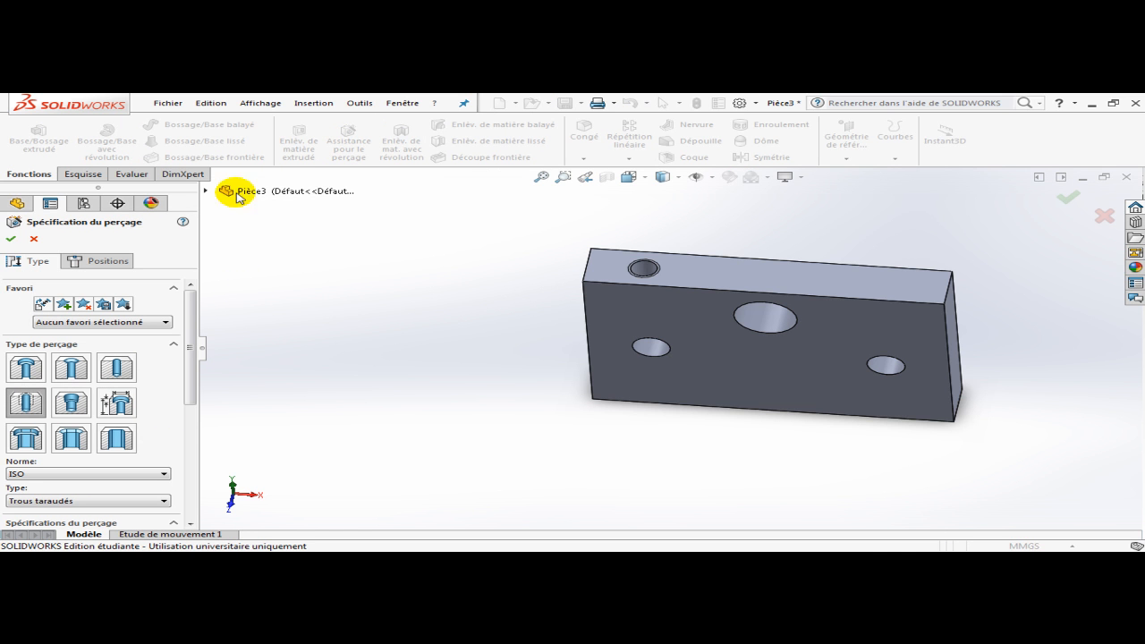
{"action": "left_click", "coordinate": [103, 259]}
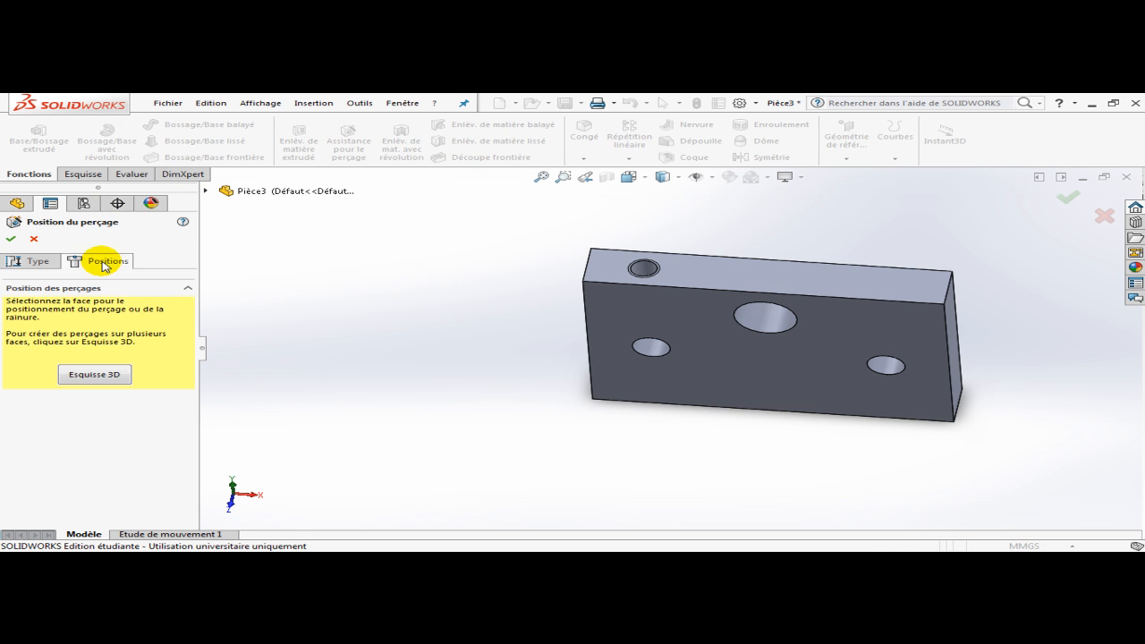
{"action": "left_click", "coordinate": [876, 290]}
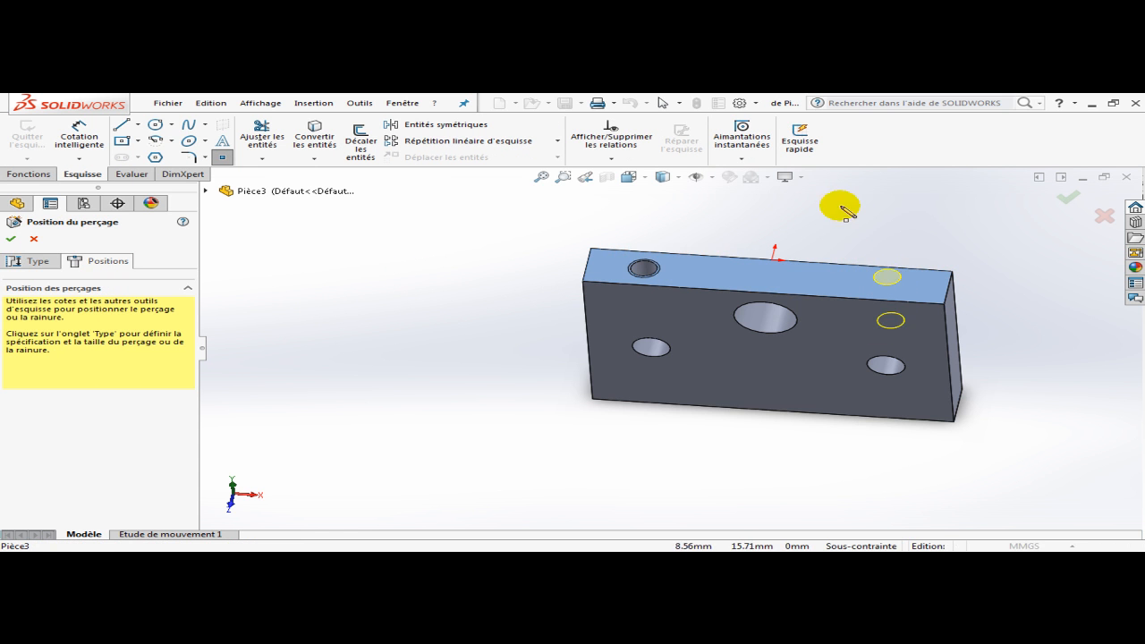
{"action": "left_click", "coordinate": [677, 177]}
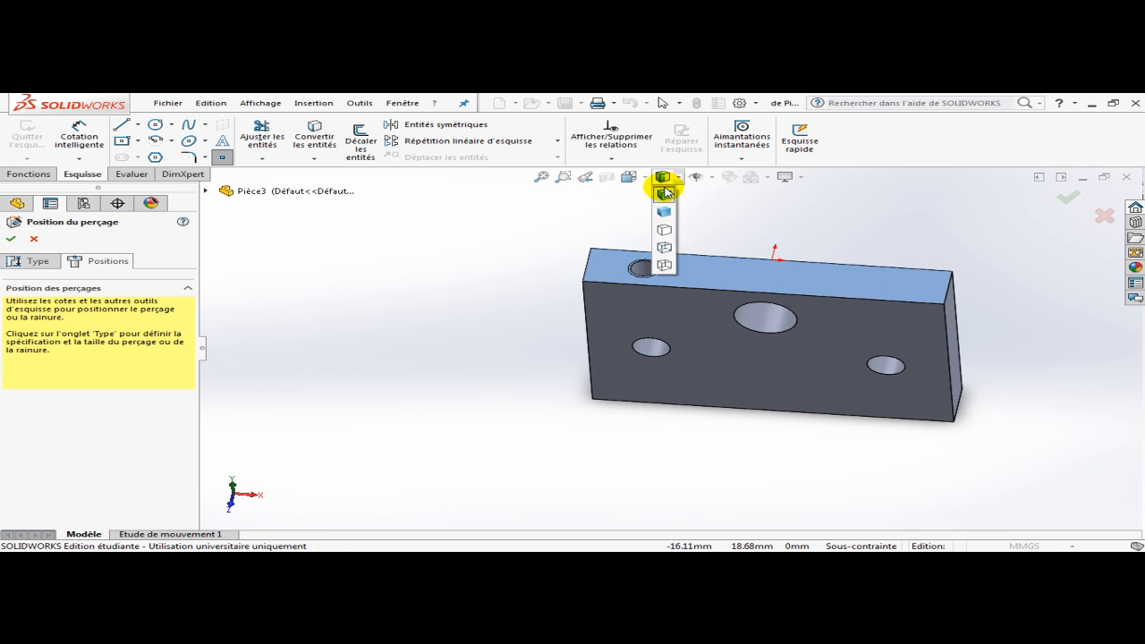
{"action": "left_click", "coordinate": [630, 176]}
{"action": "left_click", "coordinate": [725, 248]}
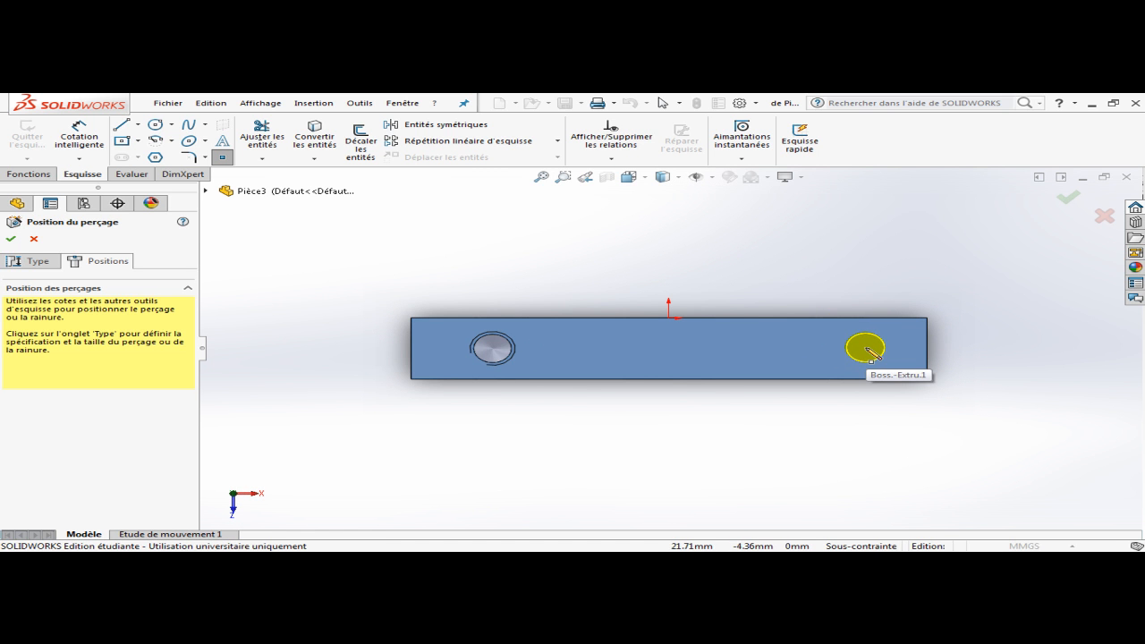
{"action": "left_click", "coordinate": [864, 348]}
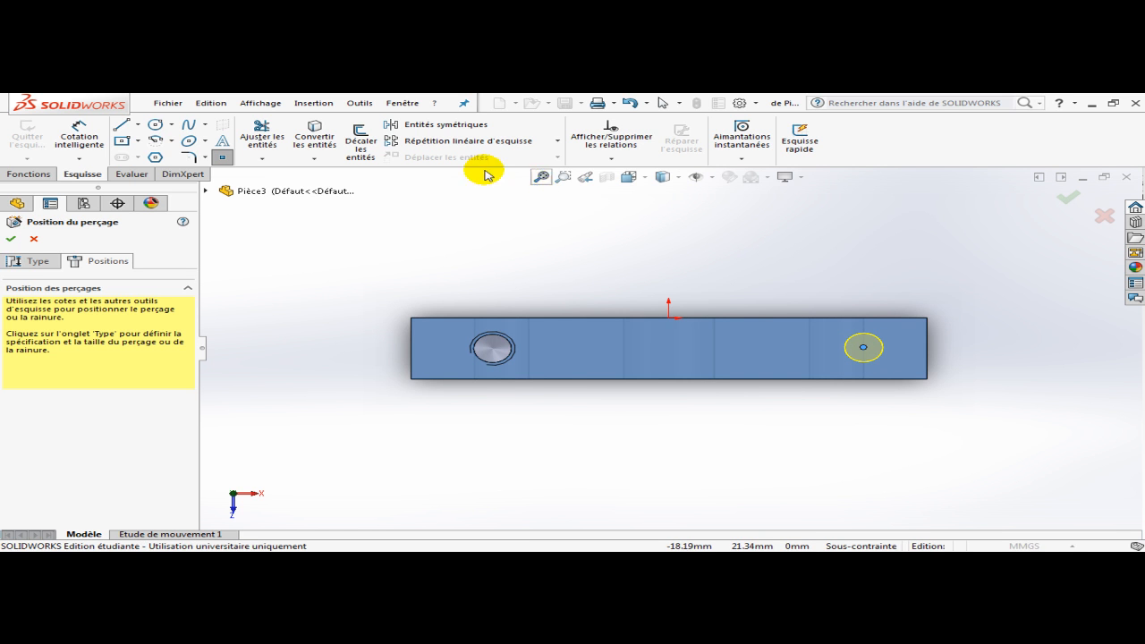
- Dimension the second hole center 4.5 mm from the top face's front edge
{"action": "left_click", "coordinate": [79, 134]}
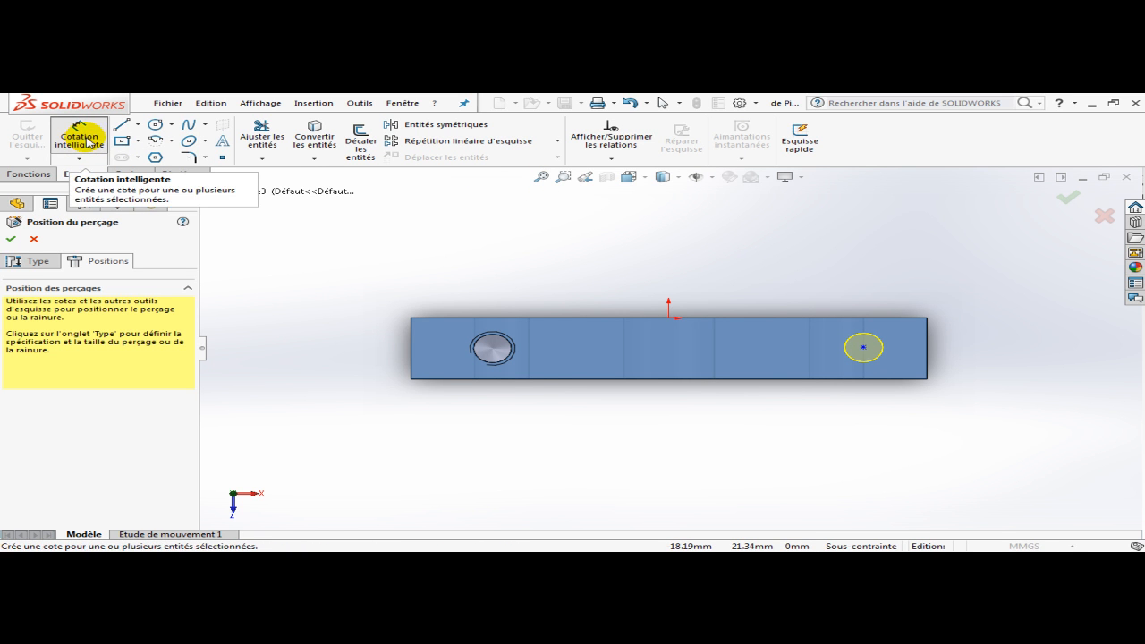
{"action": "left_click", "coordinate": [870, 383]}
{"action": "left_click", "coordinate": [863, 348]}
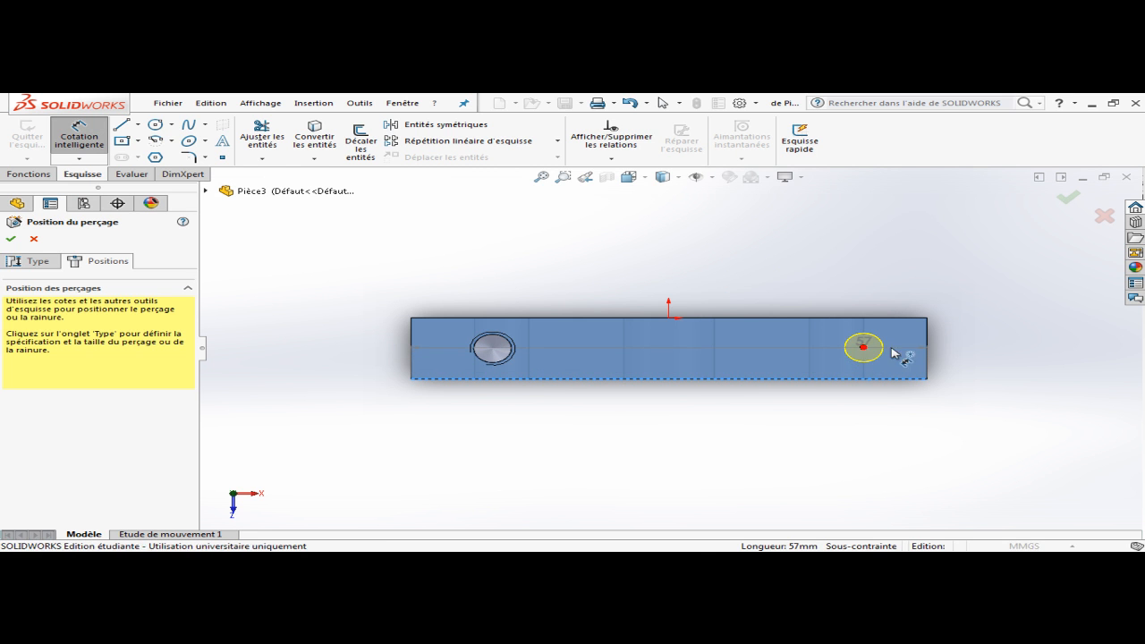
{"action": "left_click", "coordinate": [972, 362]}
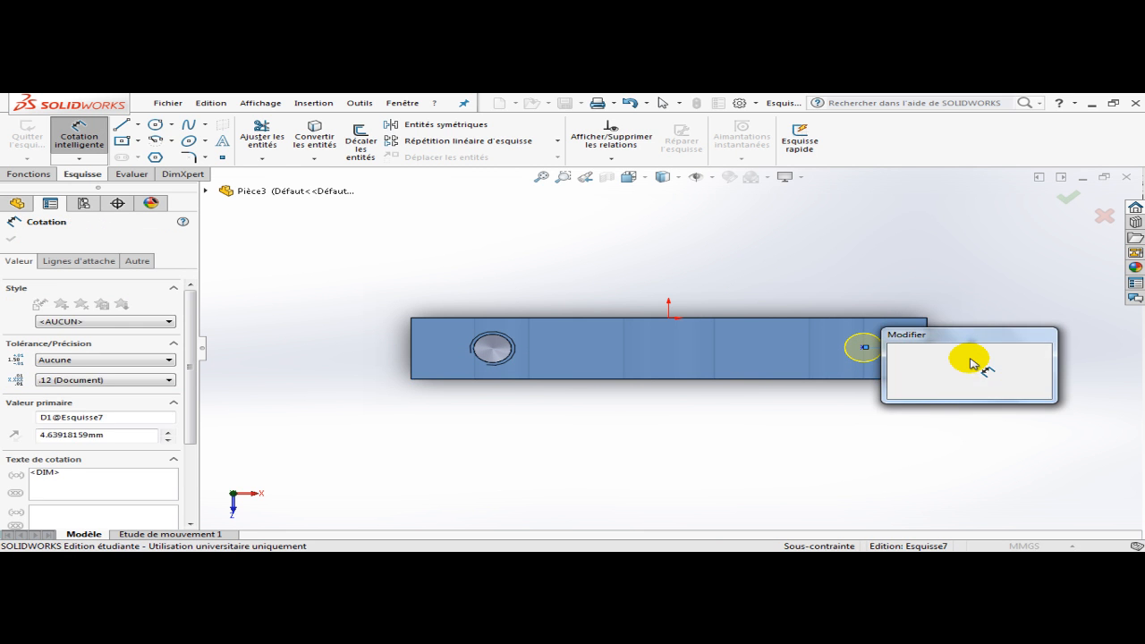
{"action": "type", "text": "4.5"}
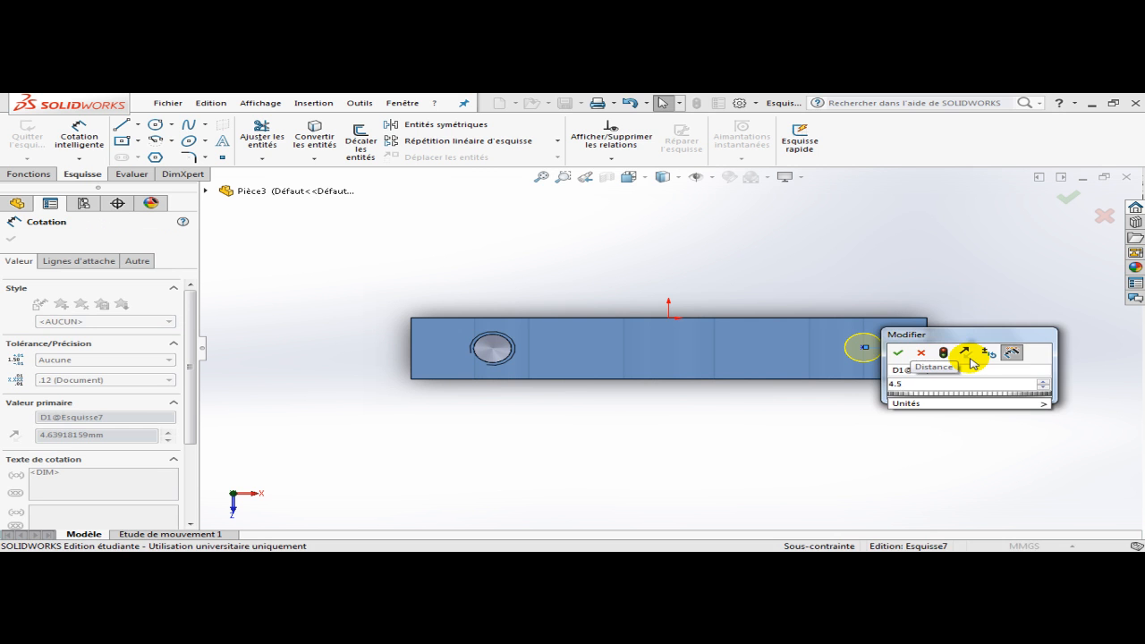
{"action": "key", "text": "Return"}
- Dimension the second hole center 10 mm from the top face's right end edge and finish dimensioning
{"action": "left_click", "coordinate": [928, 334]}
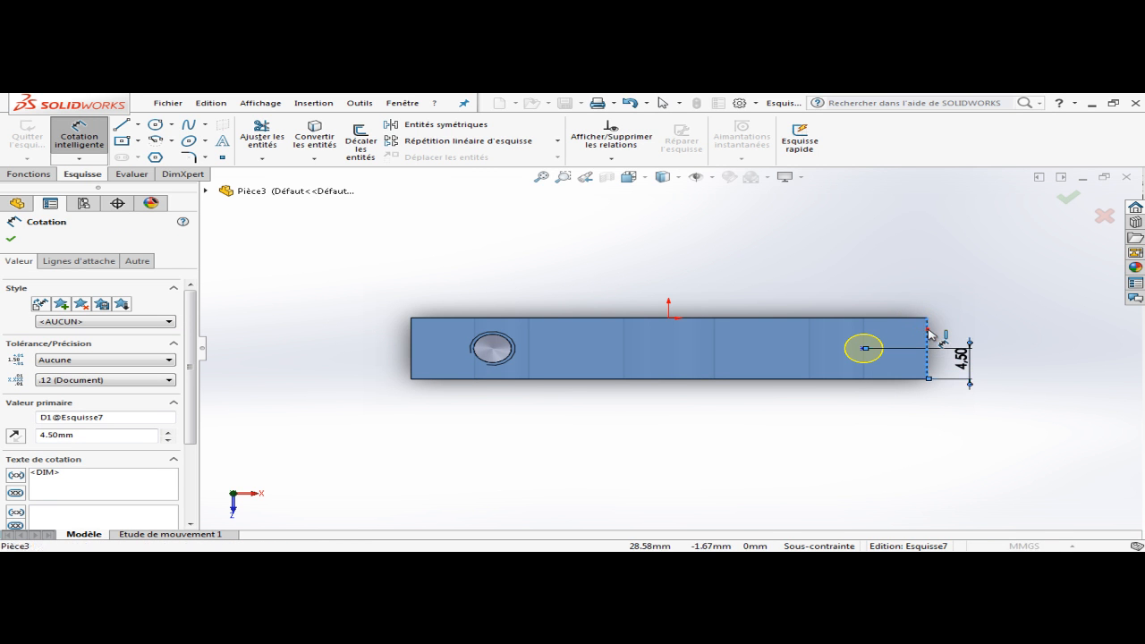
{"action": "left_click", "coordinate": [863, 348]}
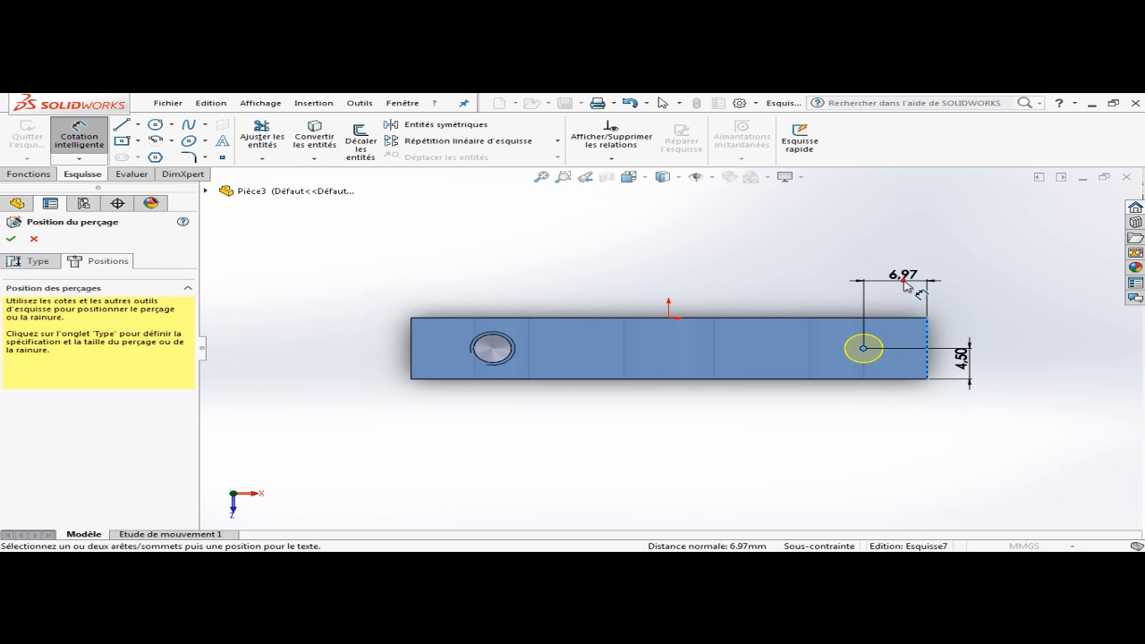
{"action": "left_click", "coordinate": [905, 285]}
{"action": "type", "text": "10"}
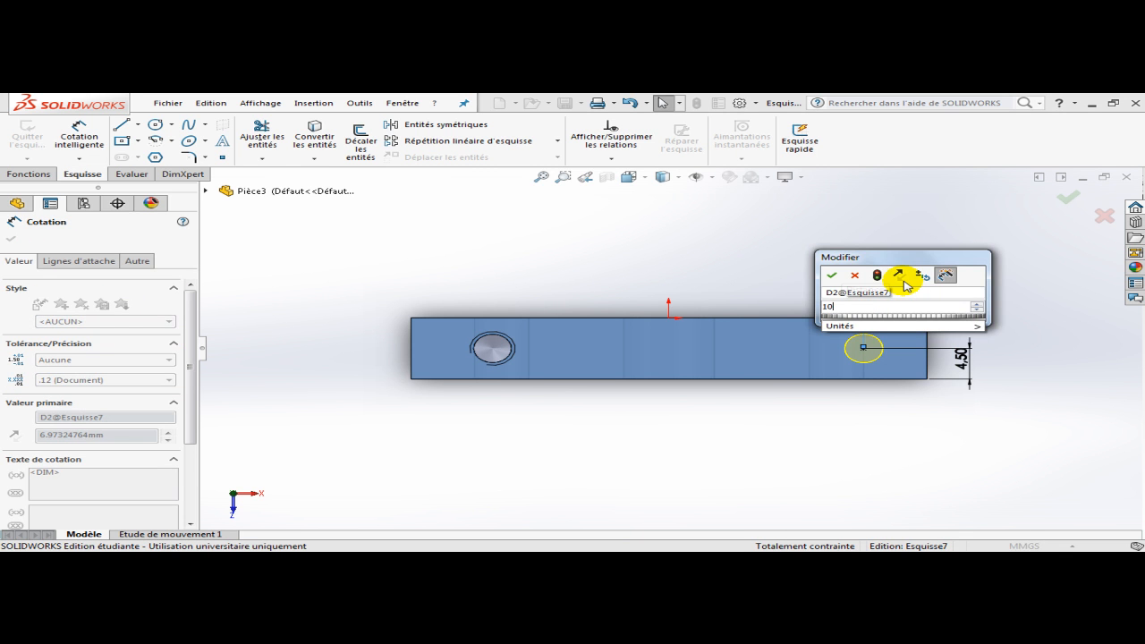
{"action": "key", "text": "Return"}
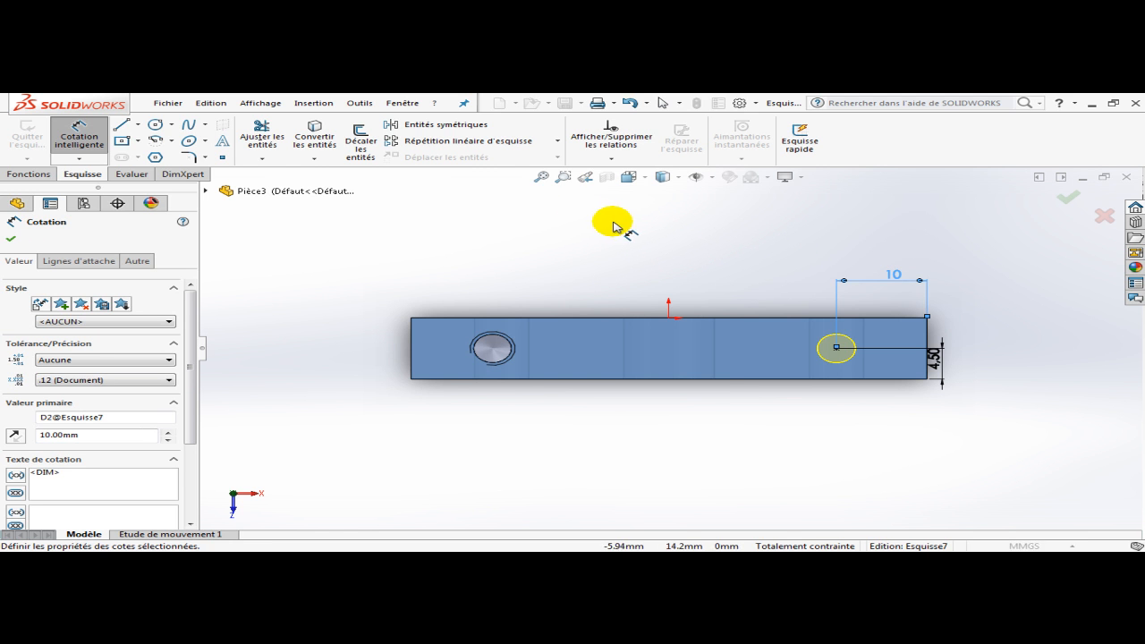
{"action": "left_click", "coordinate": [12, 240]}
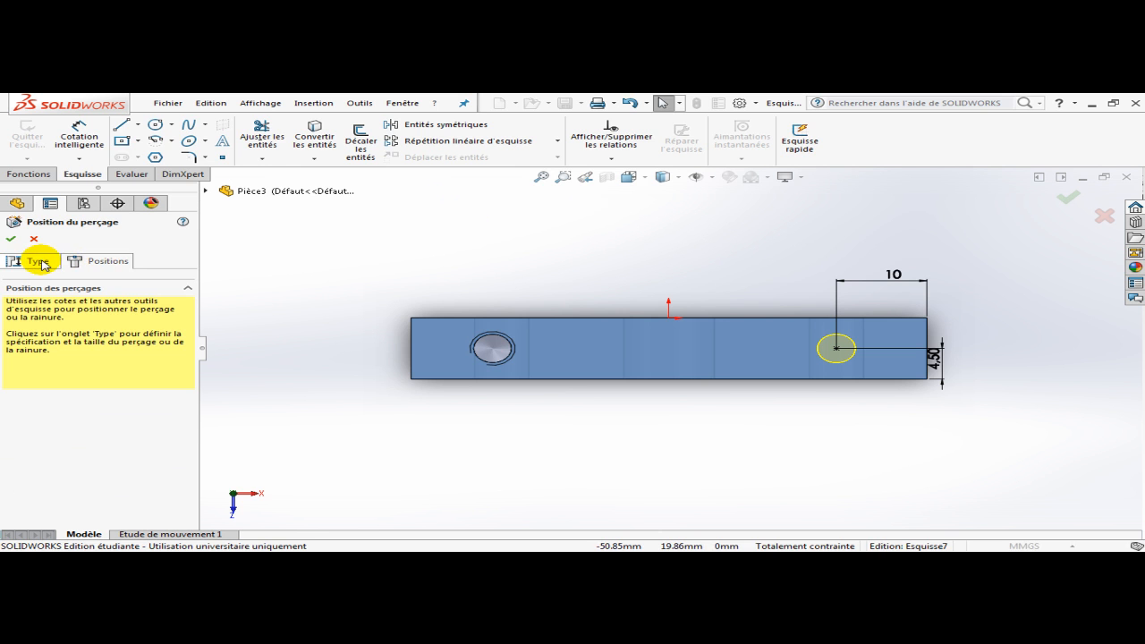
- Specify the second hole as a tapped hole with the ISO standard and the Trous taraudés type
{"action": "left_click", "coordinate": [39, 262]}
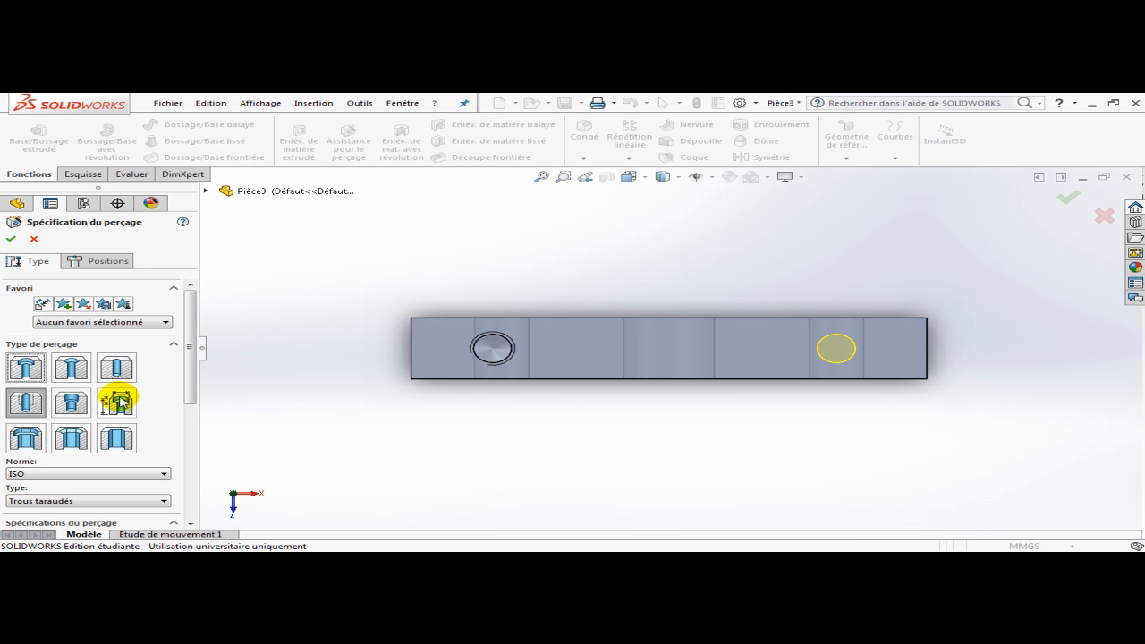
{"action": "left_click", "coordinate": [23, 404]}
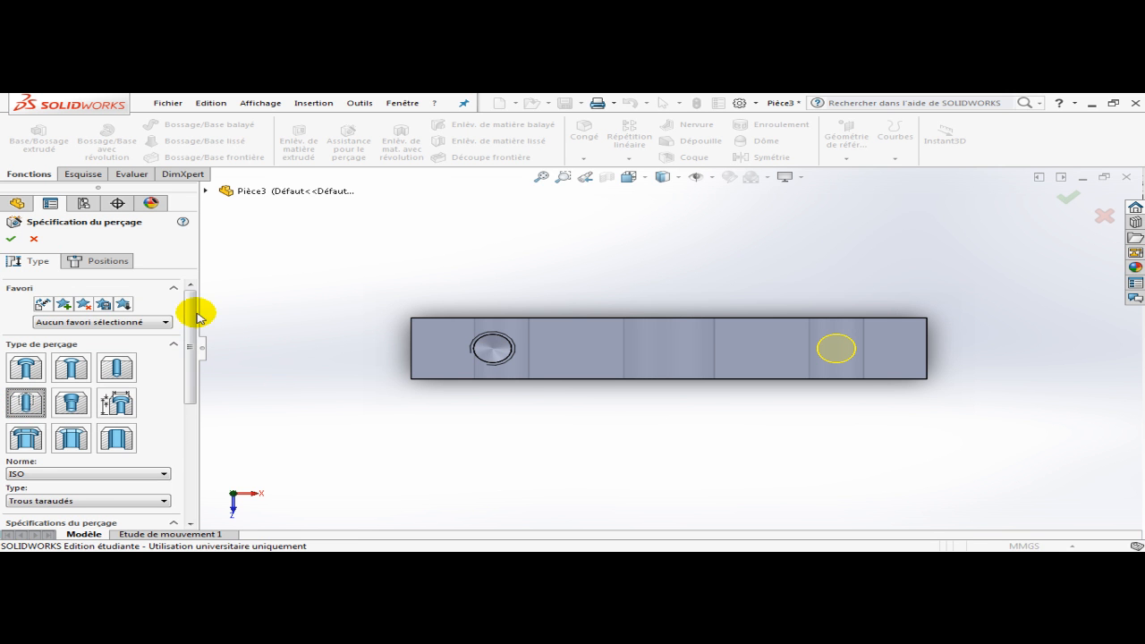
{"action": "left_click_drag", "start_coordinate": [189, 319], "coordinate": [184, 373]}
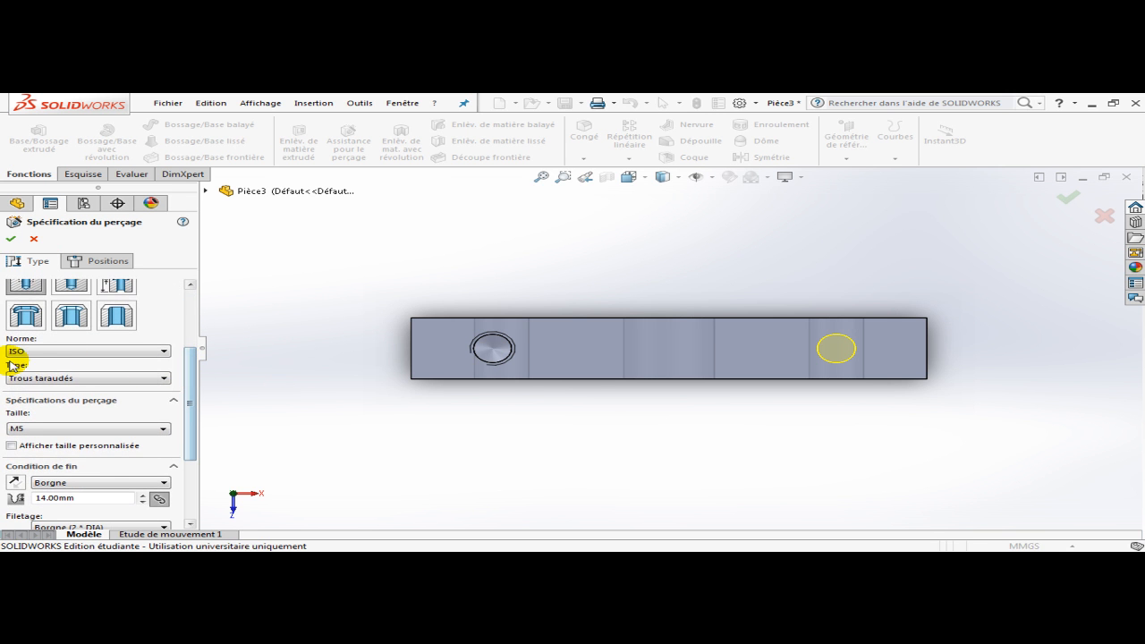
{"action": "left_click", "coordinate": [72, 378]}
{"action": "left_click", "coordinate": [74, 380]}
{"action": "left_click_drag", "start_coordinate": [195, 388], "coordinate": [187, 438]}
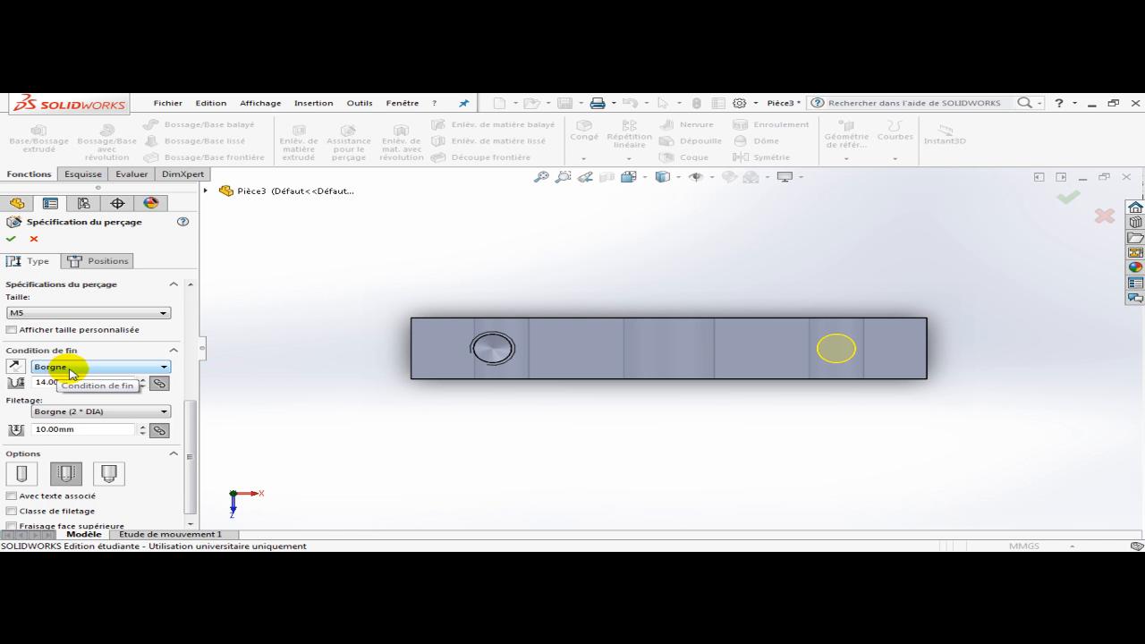
- Keep the M5 hole's end condition as Borgne with a 14 mm depth and create the hole
{"action": "left_click", "coordinate": [66, 372]}
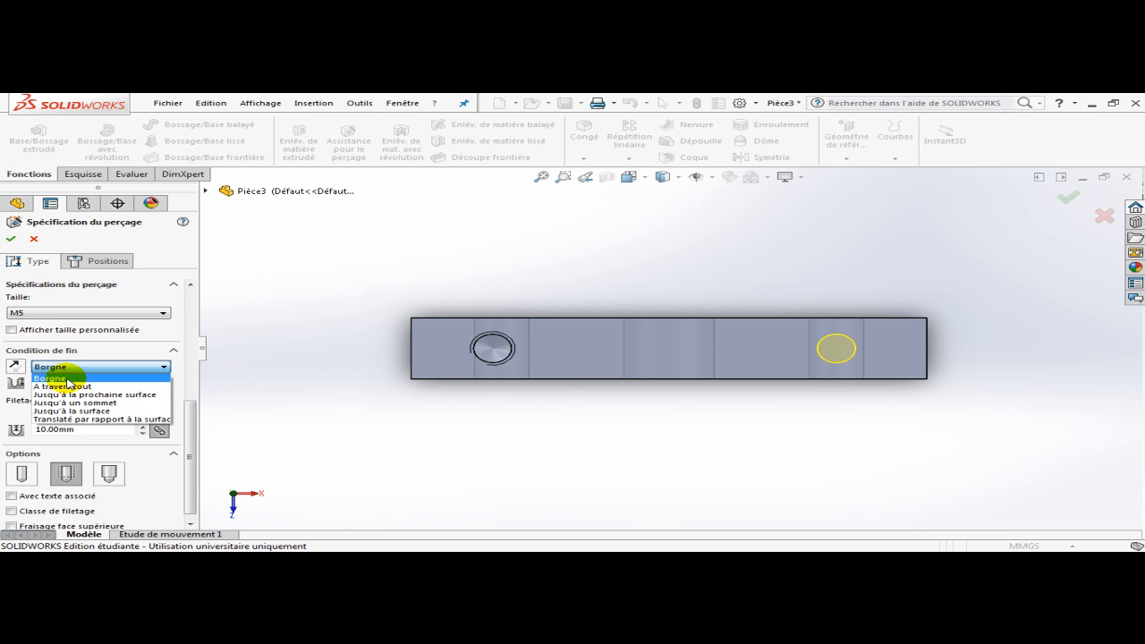
{"action": "left_click", "coordinate": [68, 378]}
{"action": "left_click", "coordinate": [67, 382]}
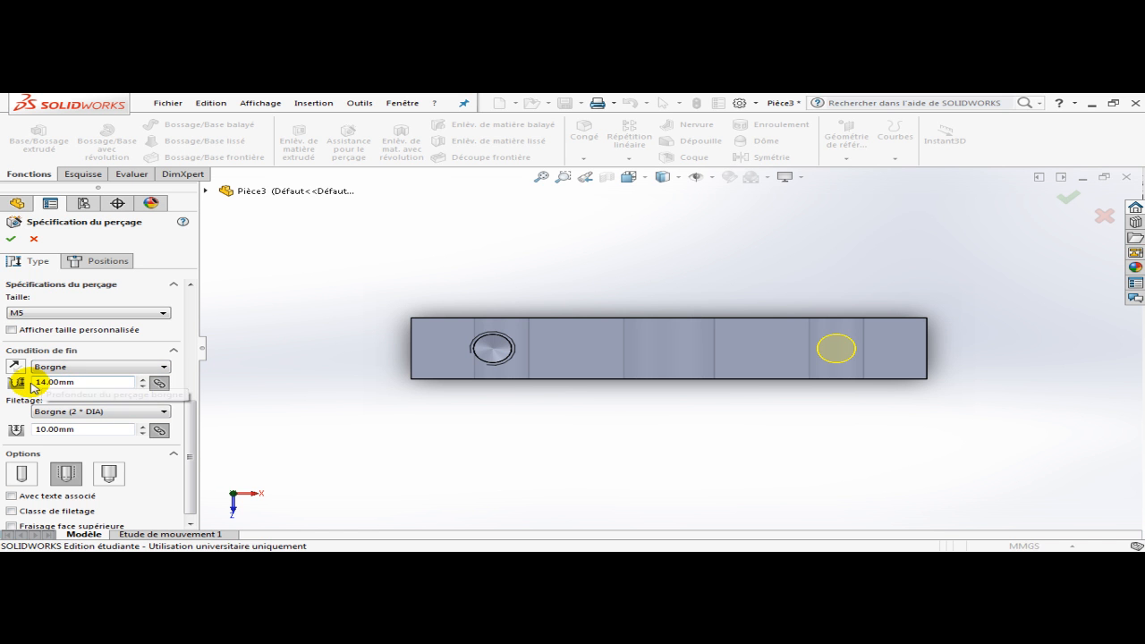
{"action": "left_click", "coordinate": [79, 384]}
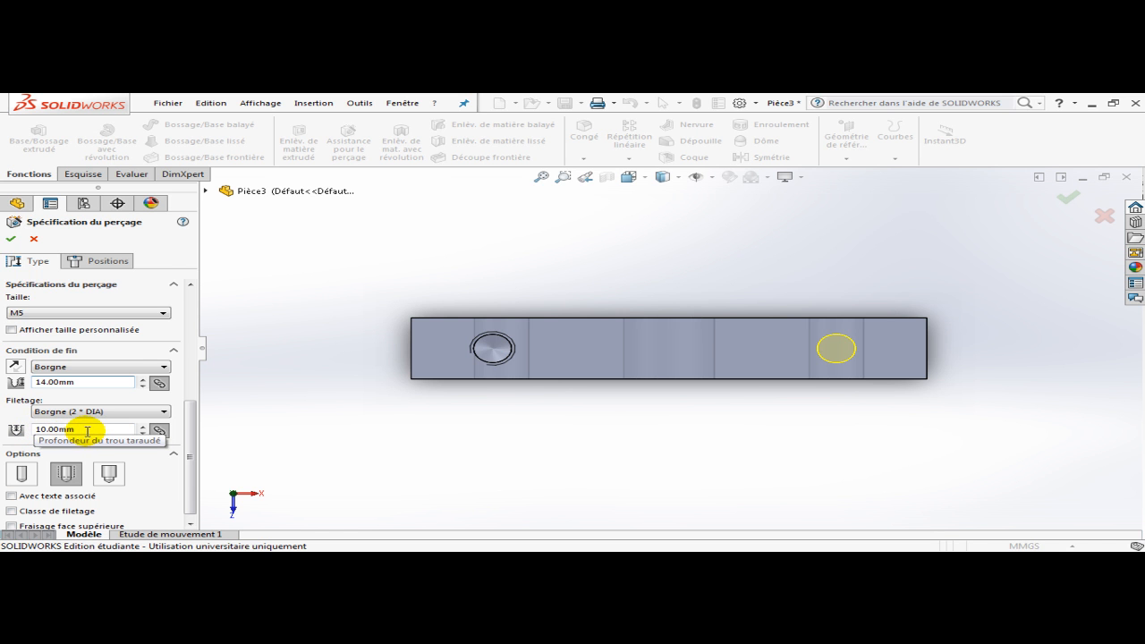
{"action": "scroll", "coordinate": [191, 435], "scroll_direction": "down", "scroll_amount": 1}
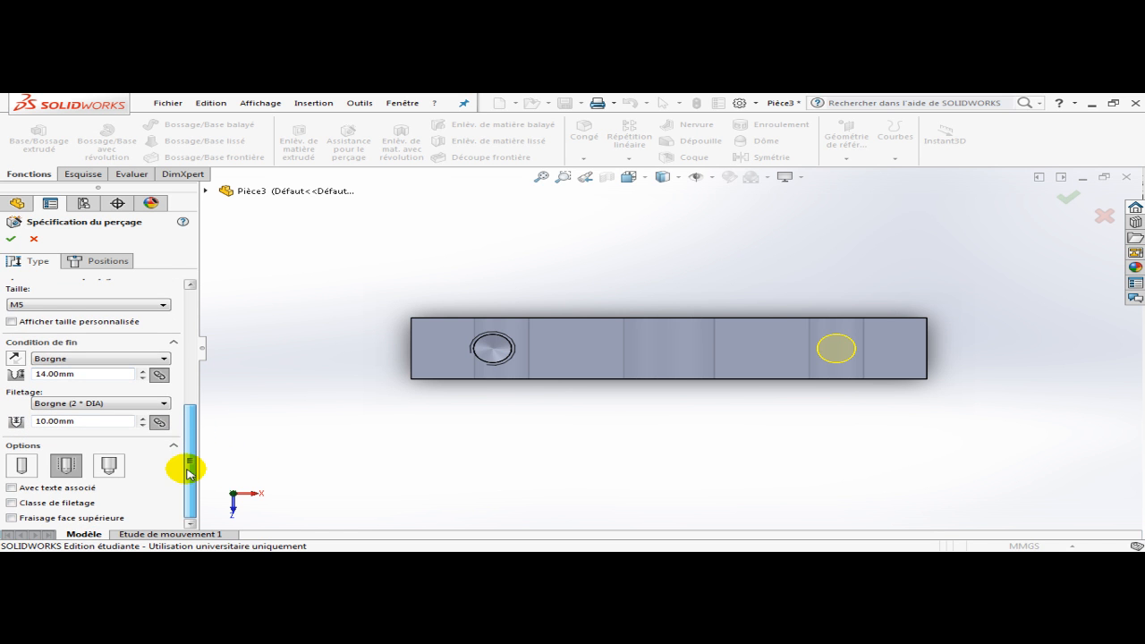
{"action": "left_click_drag", "start_coordinate": [190, 472], "coordinate": [173, 319]}
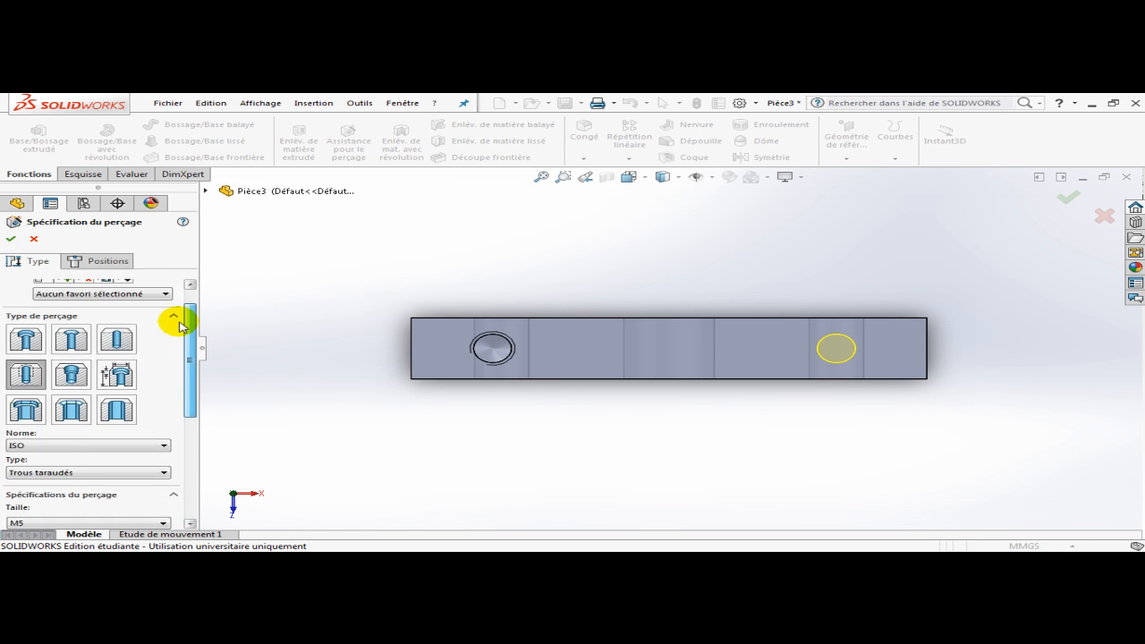
{"action": "left_click", "coordinate": [12, 238]}
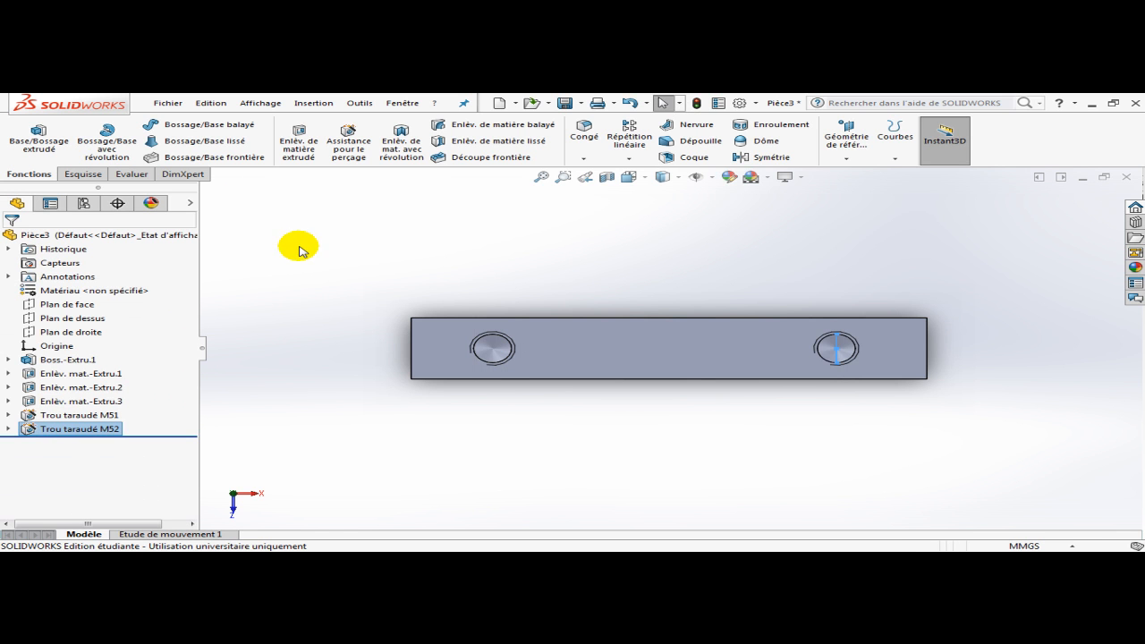
- Inspect the plate and its tapped holes from several angles, and display the dimensions of the first cut's sketch
{"action": "left_click", "coordinate": [392, 277]}
{"action": "middle_click_drag", "start_coordinate": [248, 286], "coordinate": [316, 275]}
{"action": "middle_click_drag", "start_coordinate": [330, 213], "coordinate": [417, 357]}
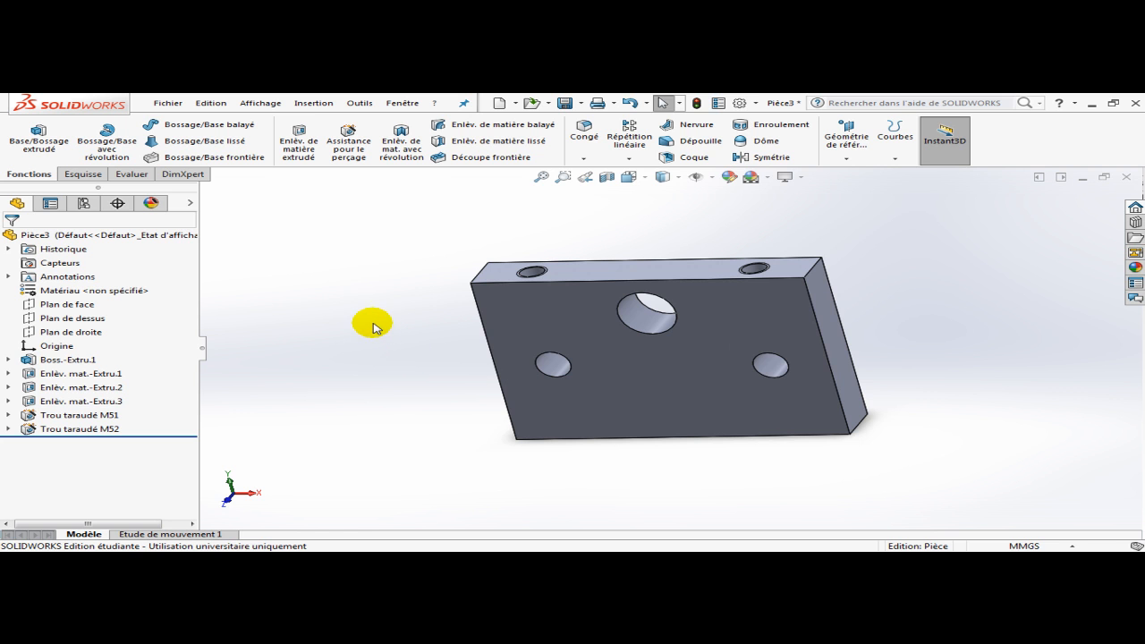
{"action": "left_click", "coordinate": [635, 318]}
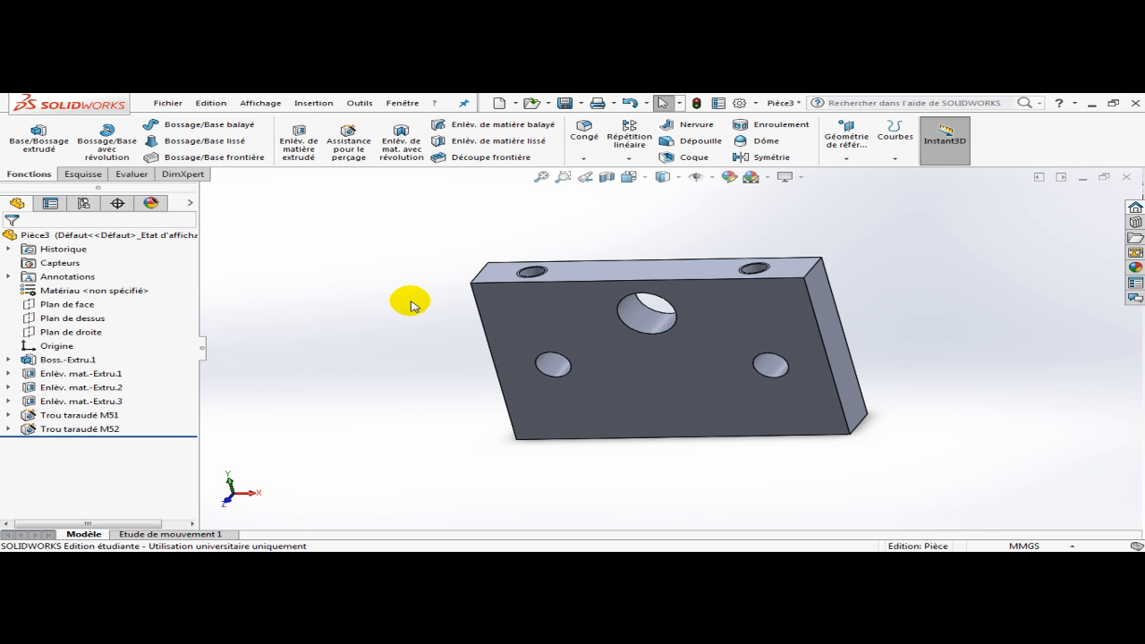
{"action": "middle_click_drag", "start_coordinate": [411, 335], "coordinate": [372, 324]}
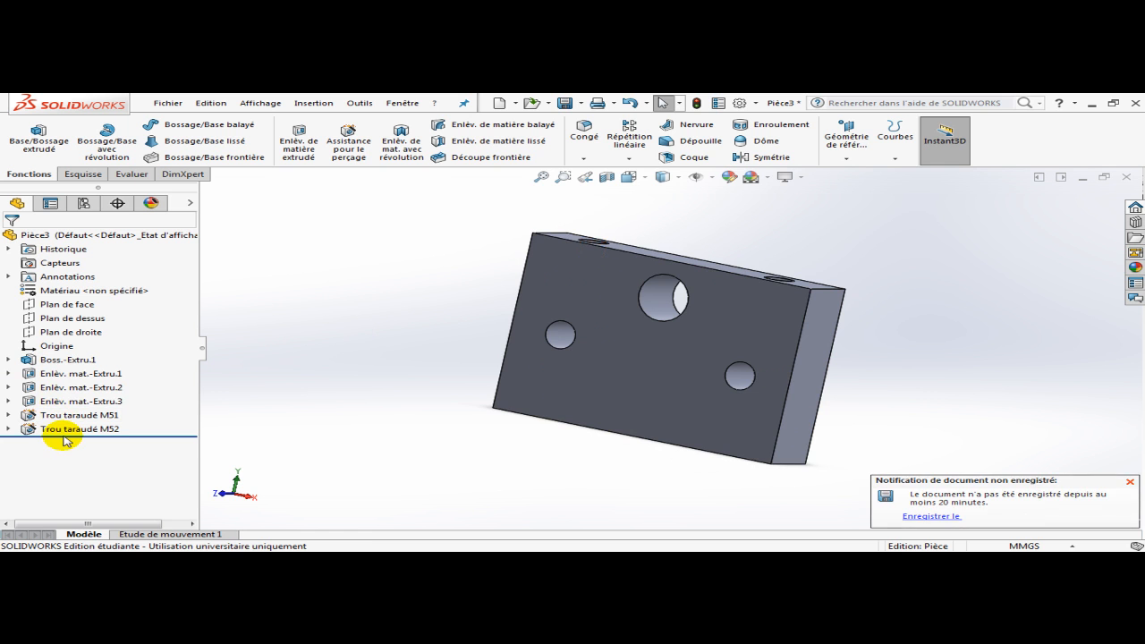
{"action": "middle_click_drag", "start_coordinate": [301, 375], "coordinate": [345, 380]}
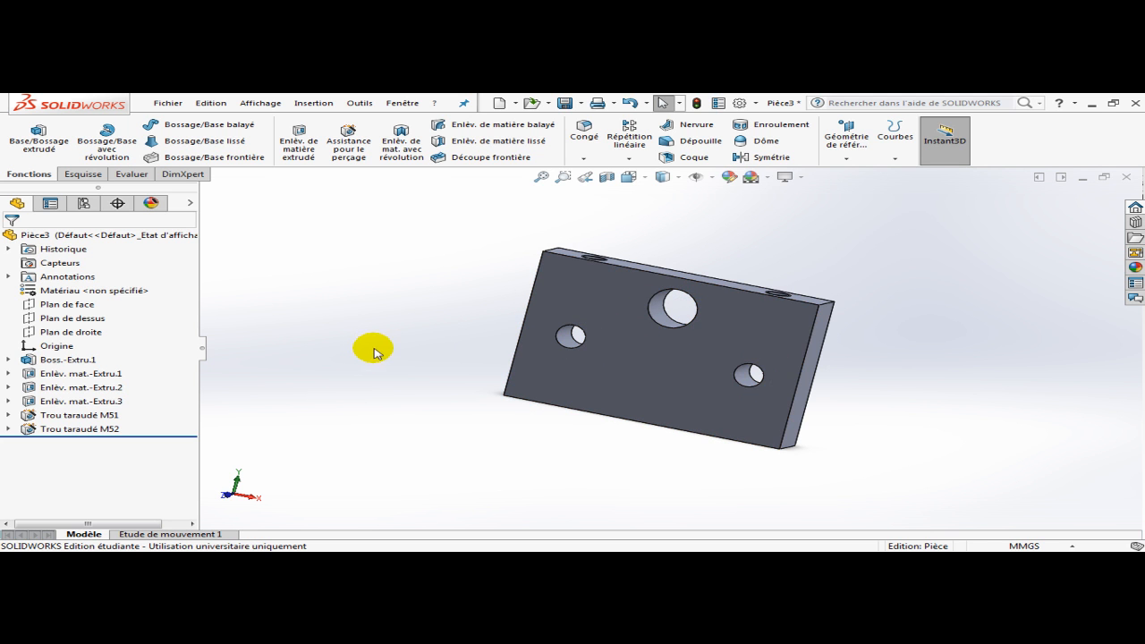
{"action": "left_click", "coordinate": [9, 374]}
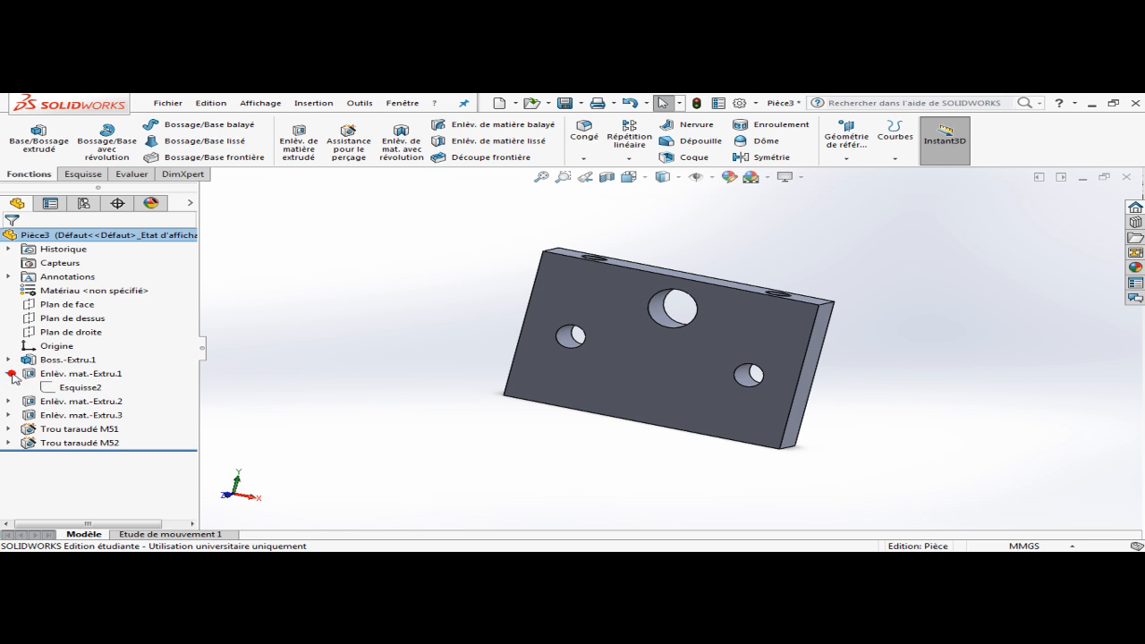
{"action": "left_click", "coordinate": [91, 392]}
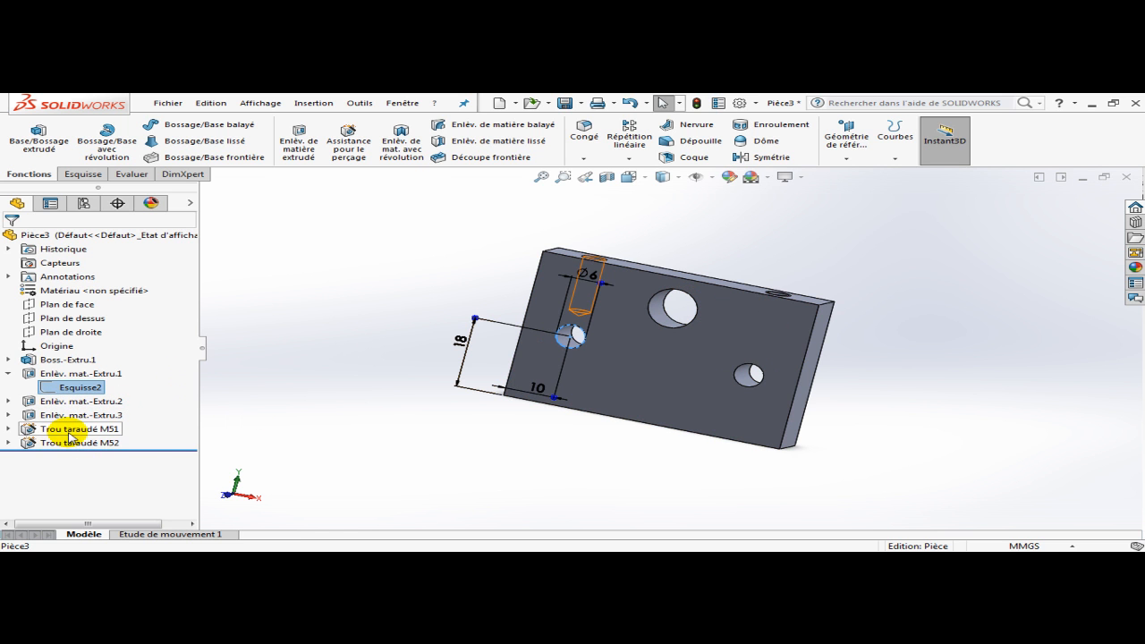
{"action": "middle_click_drag", "start_coordinate": [301, 347], "coordinate": [285, 394]}
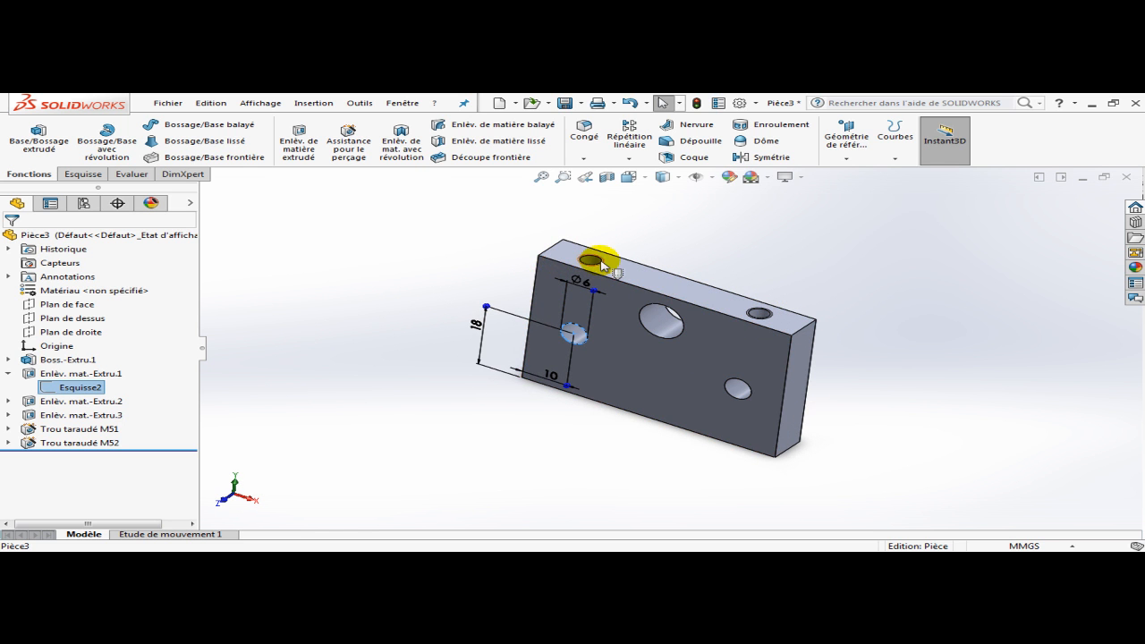
{"action": "left_click", "coordinate": [288, 424]}
- Try adding two more hole positions on the top face to the first M5 tapped hole, and undo the change
{"action": "left_click", "coordinate": [72, 433]}
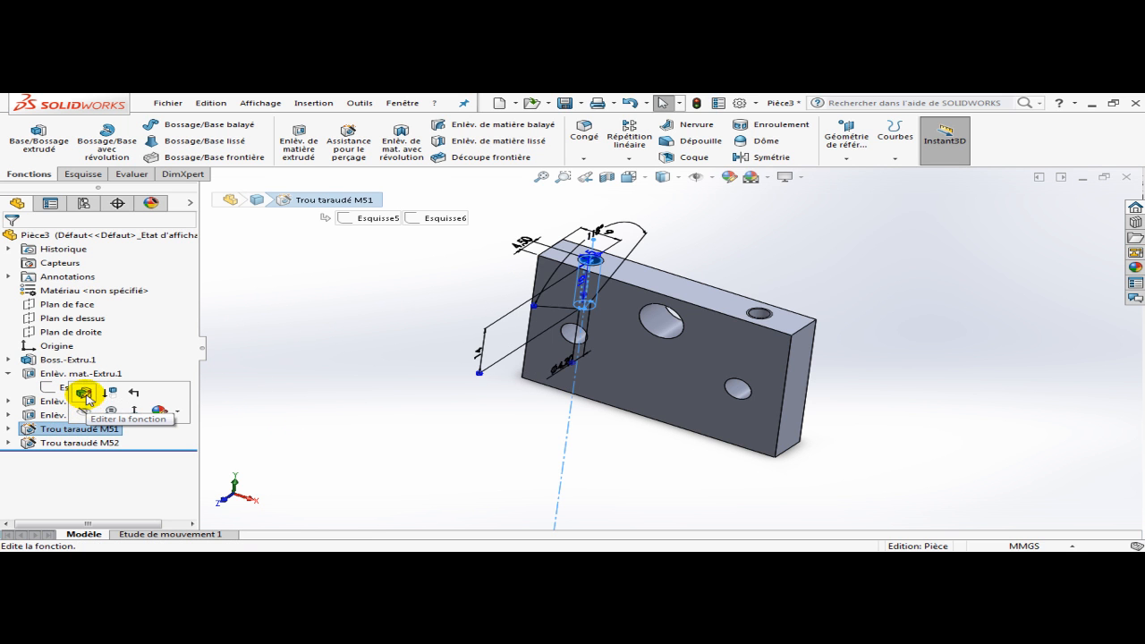
{"action": "left_click", "coordinate": [84, 395]}
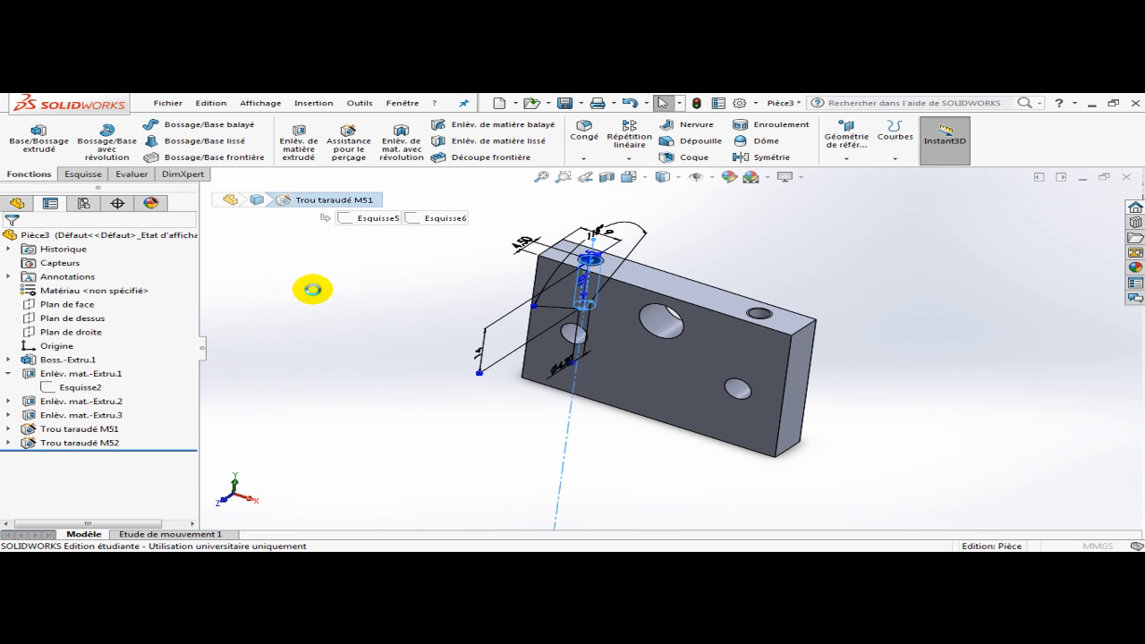
{"action": "left_click", "coordinate": [96, 259]}
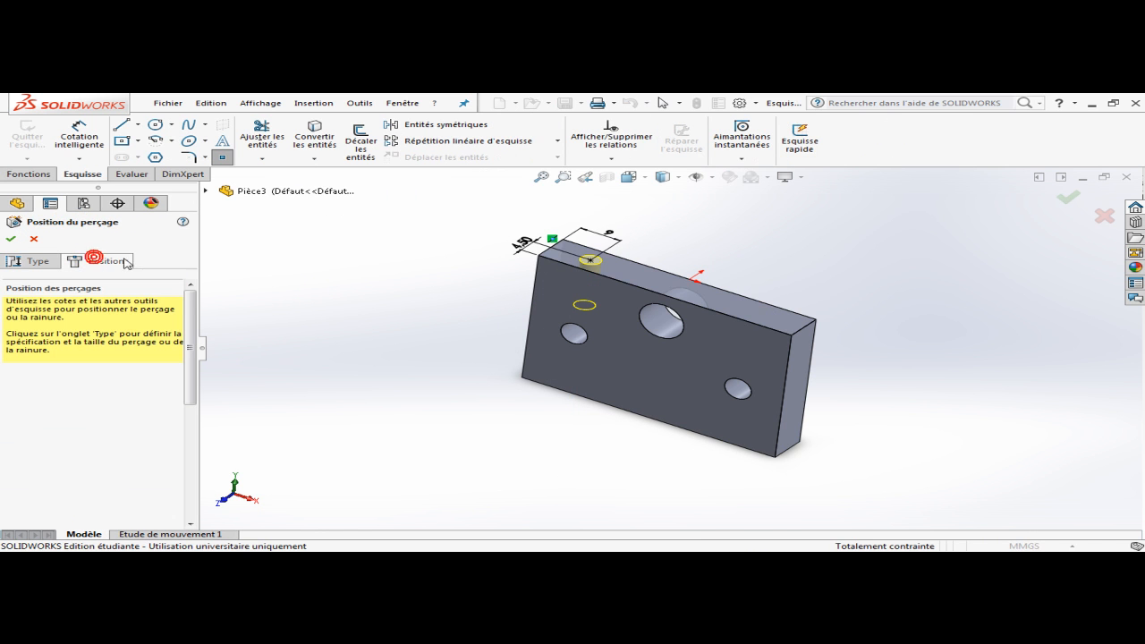
{"action": "left_click", "coordinate": [613, 262]}
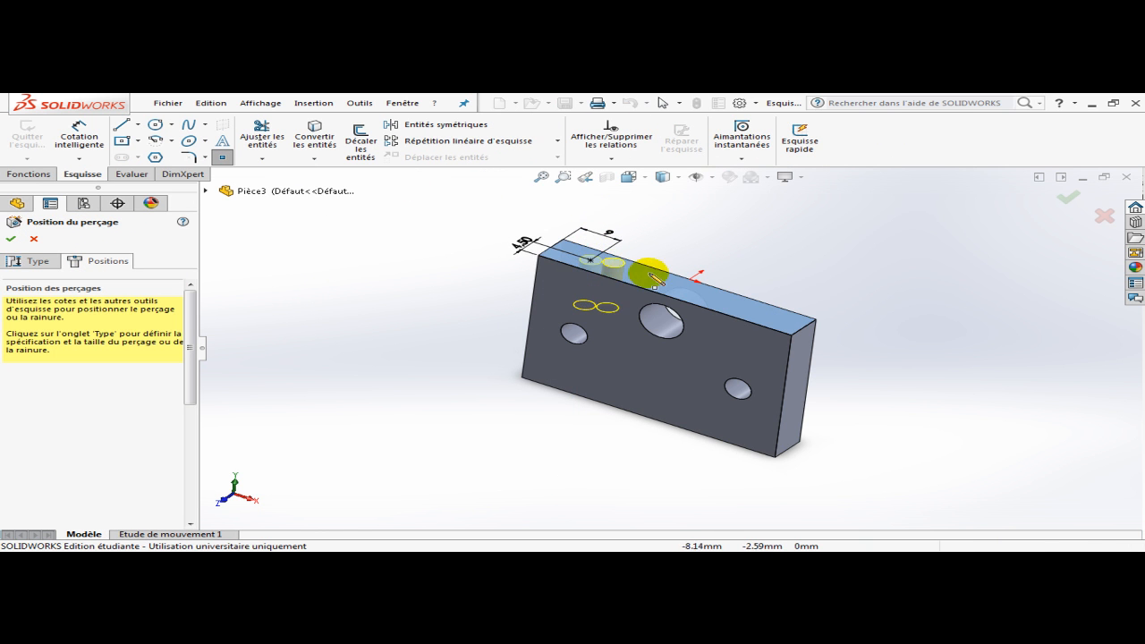
{"action": "left_click", "coordinate": [752, 308]}
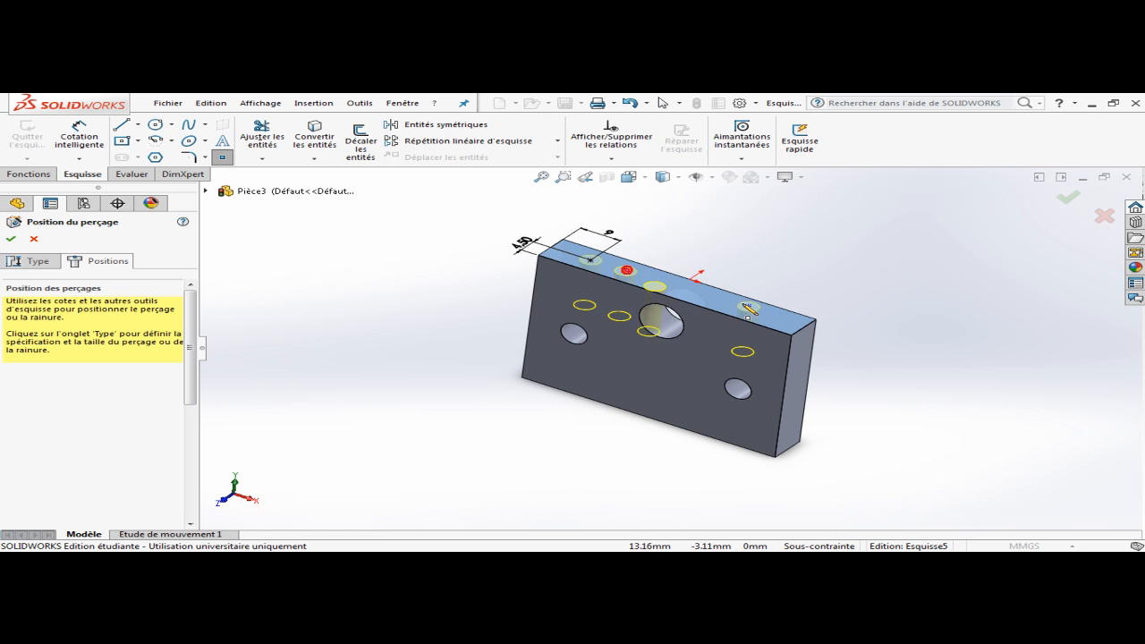
{"action": "left_click", "coordinate": [12, 240]}
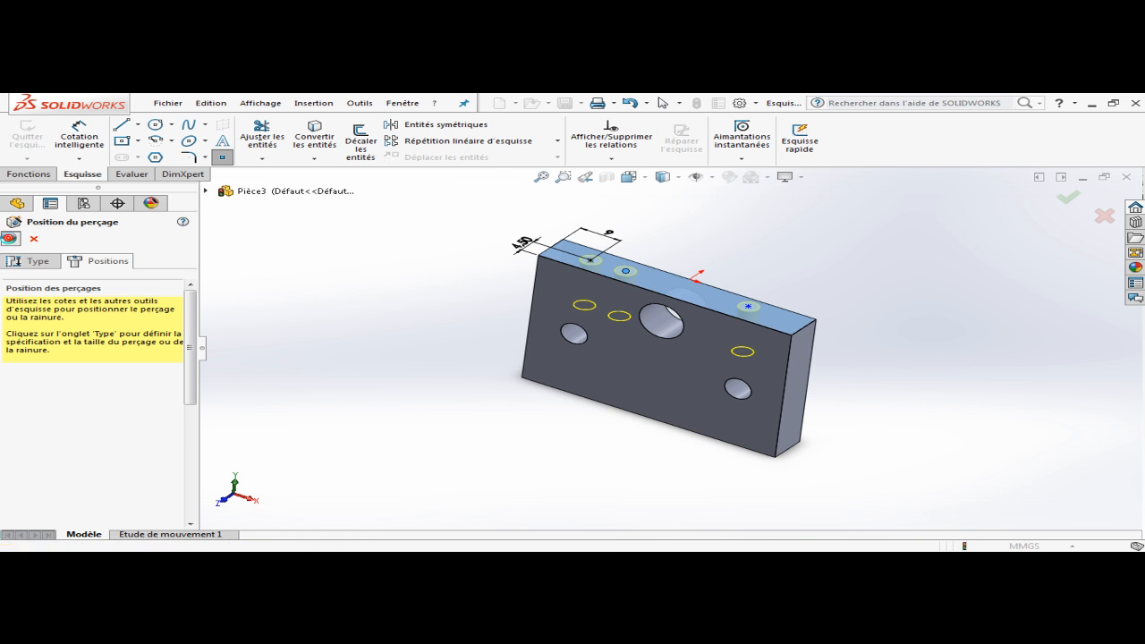
{"action": "left_click", "coordinate": [463, 264]}
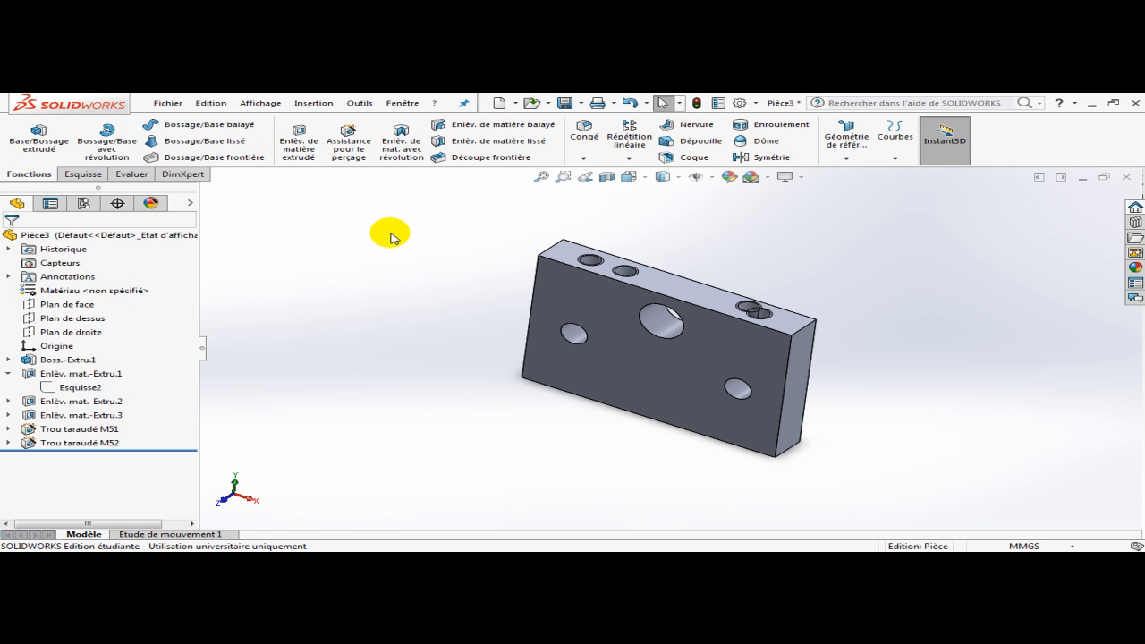
{"action": "left_click", "coordinate": [630, 106]}
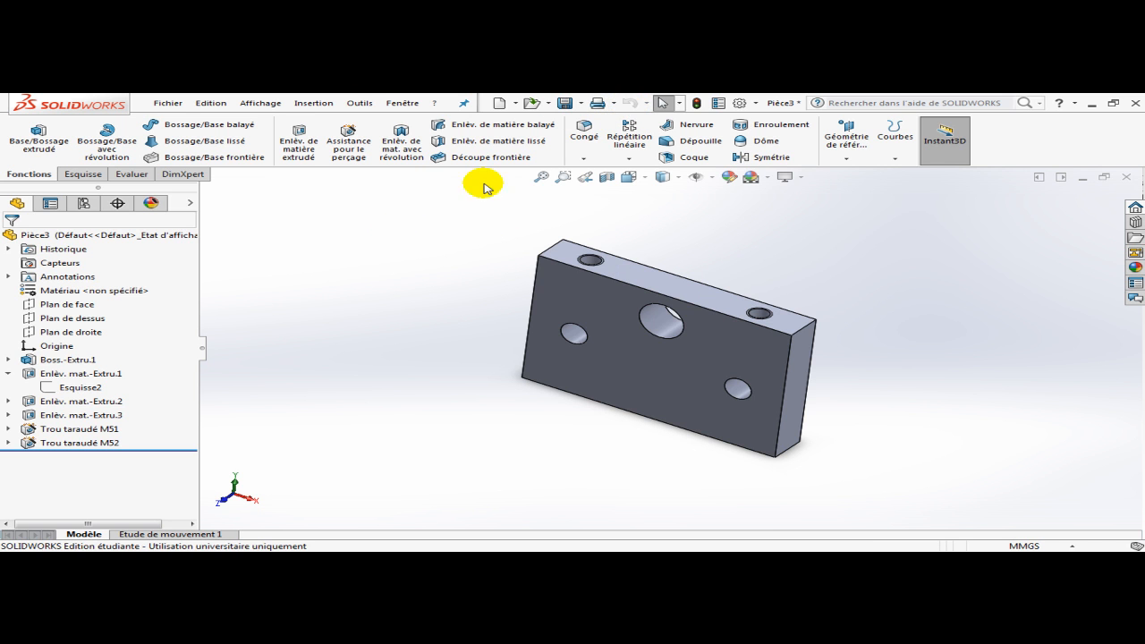